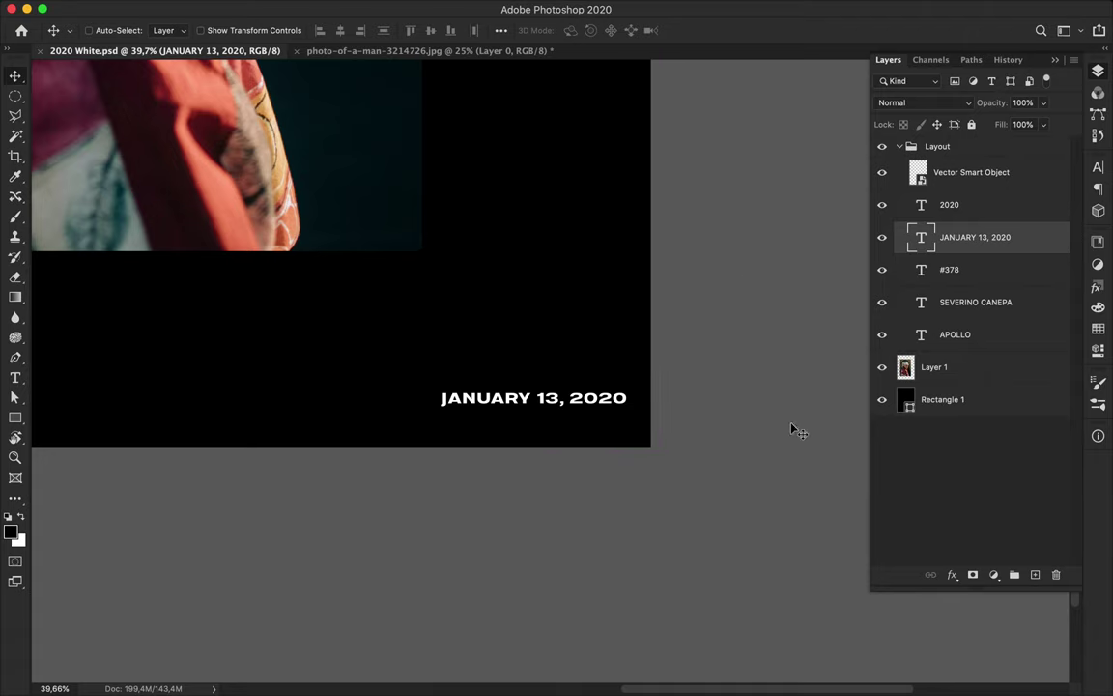
Make Layer 1 active, try a colour-based selection on the photo, then deselect it.
{"action": "scroll", "coordinate": [797, 427], "scroll_direction": "down", "scroll_amount": 3}
{"action": "left_click", "coordinate": [17, 136]}
{"action": "left_click", "coordinate": [933, 367]}
{"action": "left_click", "coordinate": [389, 418]}
{"action": "key", "text": "ctrl+d"}
Use the Quick Selection Tool to paint over the man from shoulder up to his head.
{"action": "right_click", "coordinate": [17, 137]}
{"action": "left_click", "coordinate": [67, 124]}
{"action": "left_click_drag", "start_coordinate": [406, 295], "coordinate": [367, 425]}
{"action": "left_click_drag", "start_coordinate": [328, 319], "coordinate": [403, 304]}
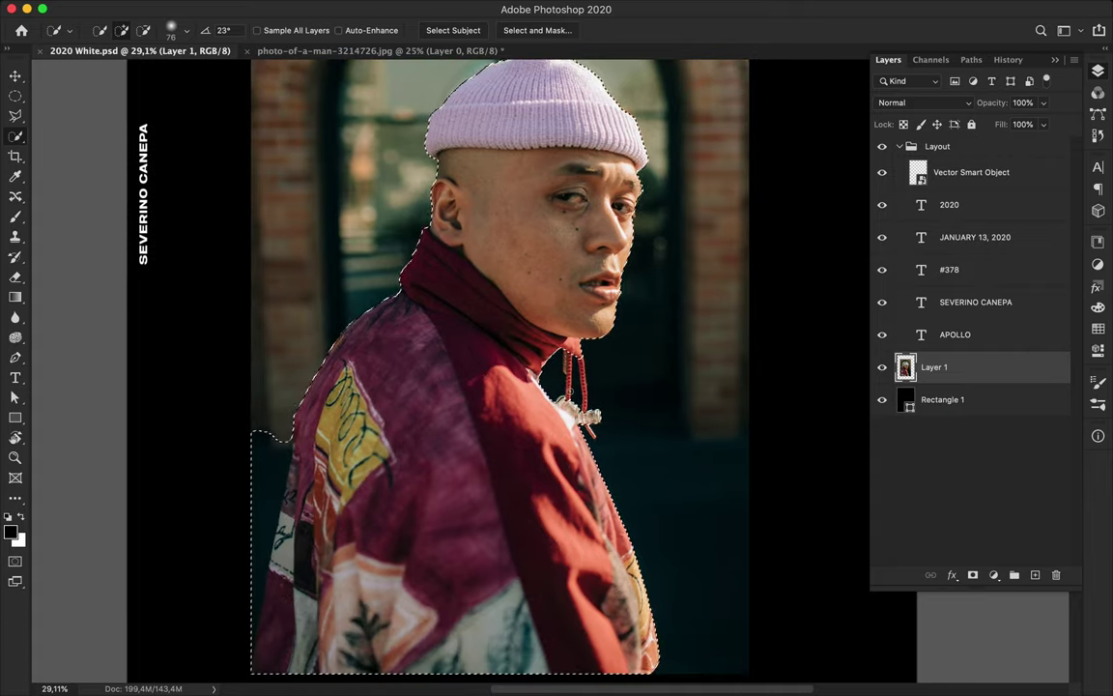
{"action": "scroll", "coordinate": [571, 391], "scroll_direction": "up", "scroll_amount": 5}
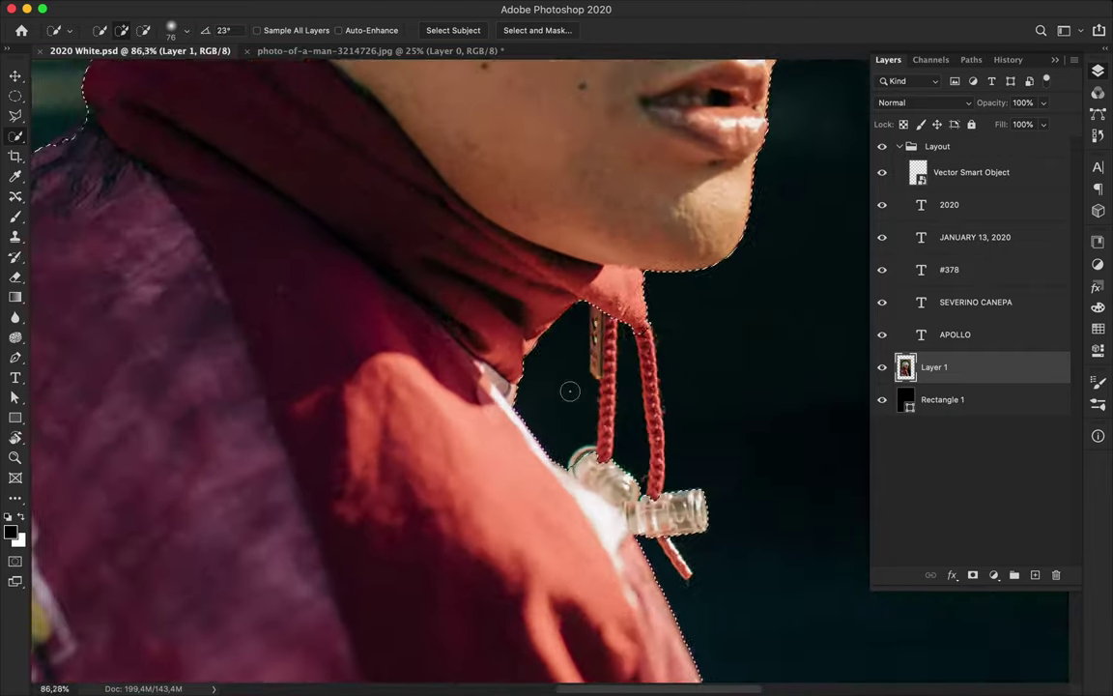
Zoom in and subtract the dark background gaps around the drawstring cords.
{"action": "scroll", "coordinate": [571, 391], "scroll_direction": "up", "scroll_amount": 3}
{"action": "left_click_drag", "start_coordinate": [677, 561], "coordinate": [720, 626]}
{"action": "mouse_move", "coordinate": [721, 330]}
{"action": "left_mouse_down"}
{"action": "mouse_move", "coordinate": [726, 422]}
{"action": "mouse_move", "coordinate": [708, 318]}
{"action": "mouse_move", "coordinate": [717, 502]}
{"action": "left_mouse_up"}
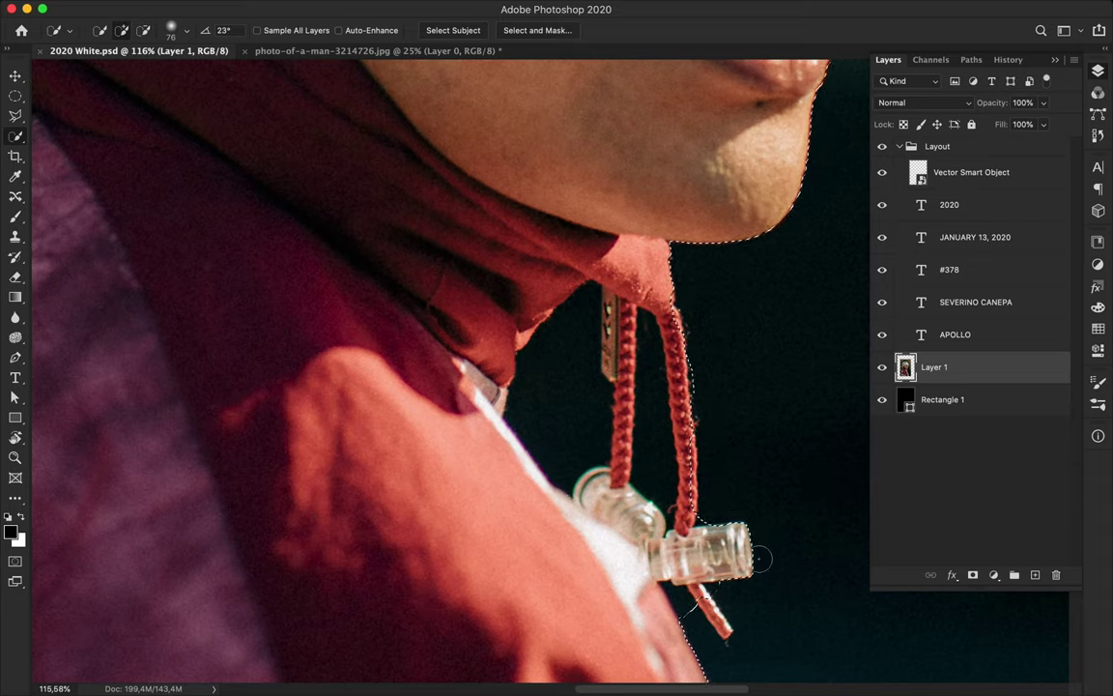
{"action": "left_click_drag", "start_coordinate": [558, 378], "coordinate": [569, 443]}
{"action": "left_click_drag", "start_coordinate": [663, 474], "coordinate": [653, 443]}
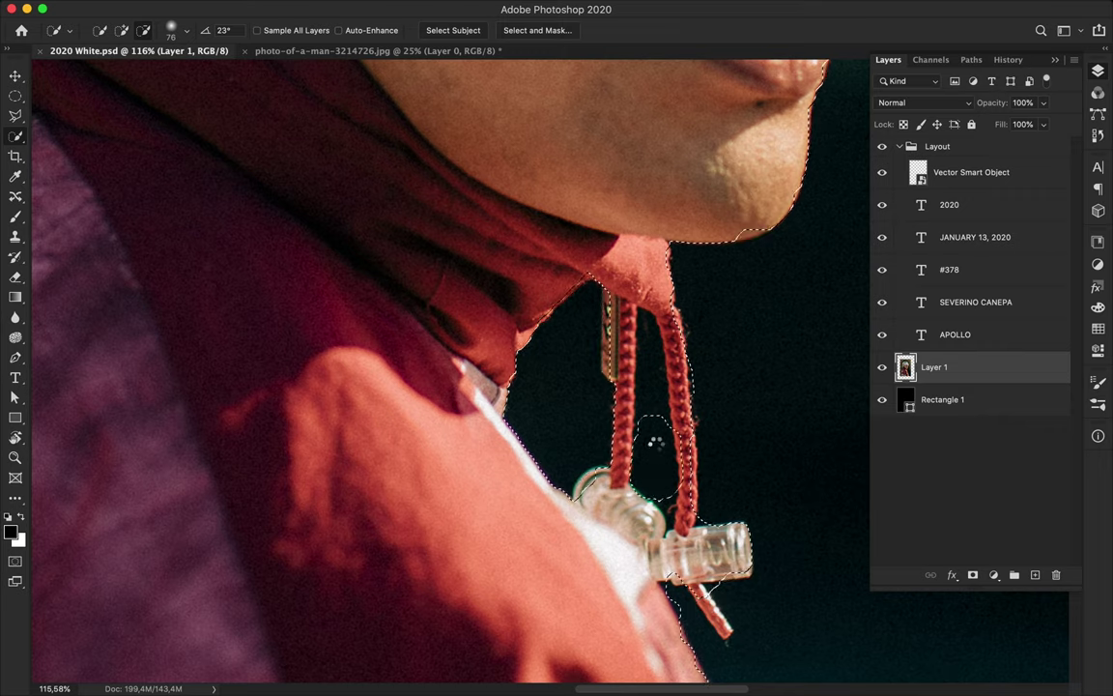
{"action": "left_click", "coordinate": [186, 30]}
{"action": "key", "text": "Return"}
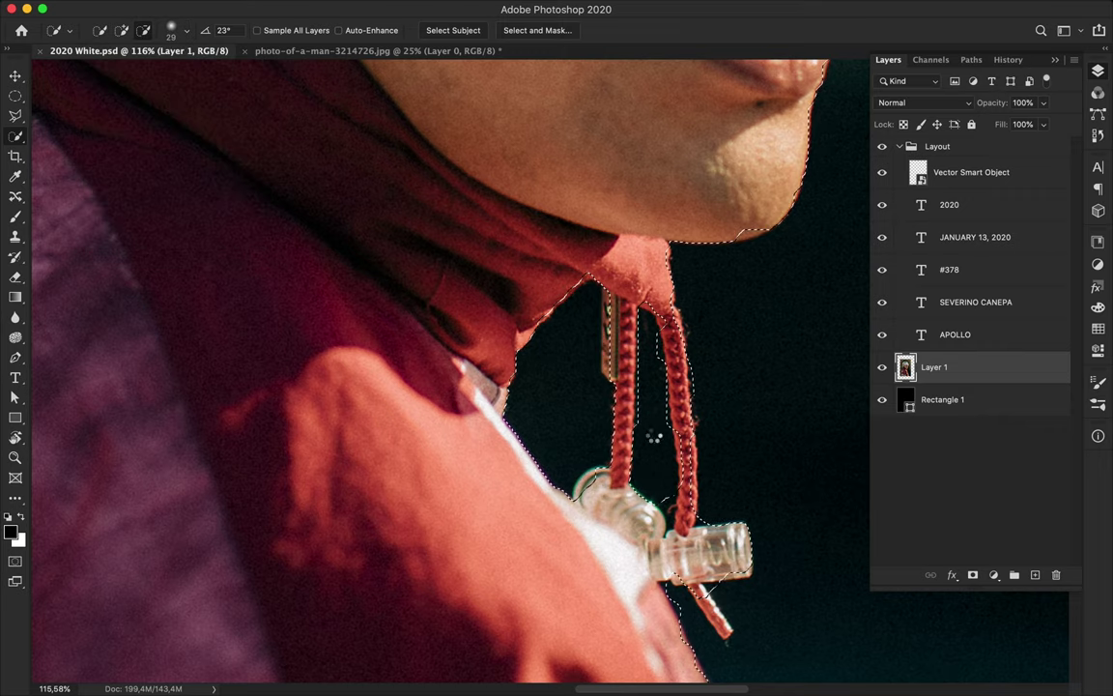
Subtract the remaining background between and beside the cords with a smaller brush.
{"action": "left_click_drag", "start_coordinate": [649, 410], "coordinate": [667, 500]}
{"action": "left_click_drag", "start_coordinate": [595, 452], "coordinate": [598, 328]}
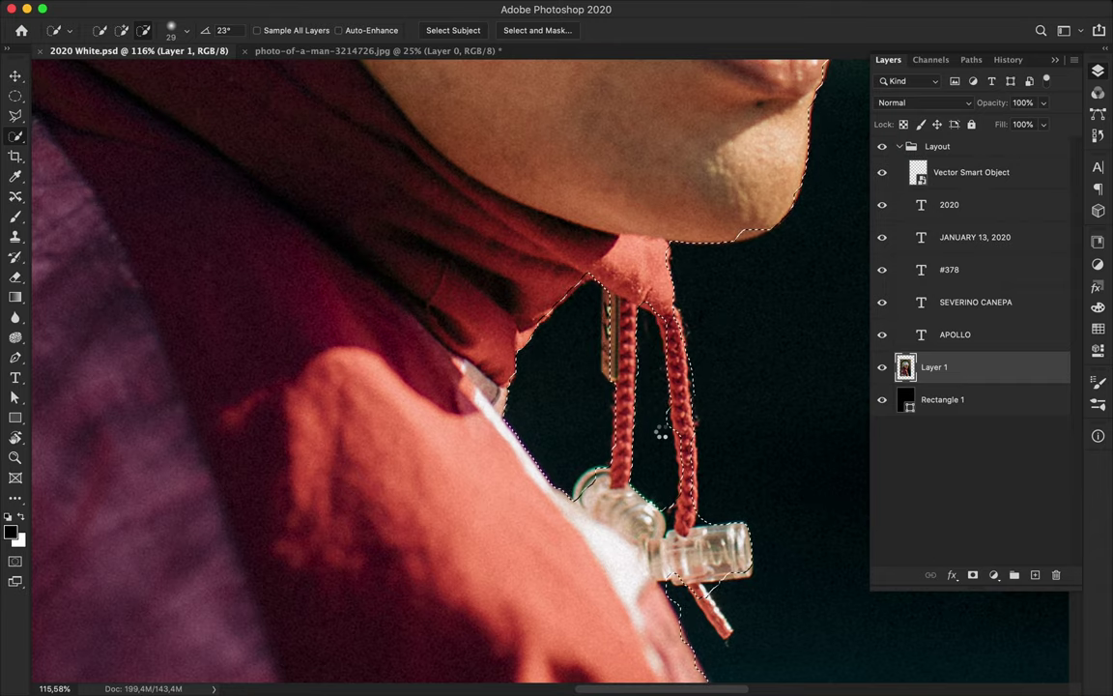
{"action": "left_click", "coordinate": [661, 432], "text": "alt"}
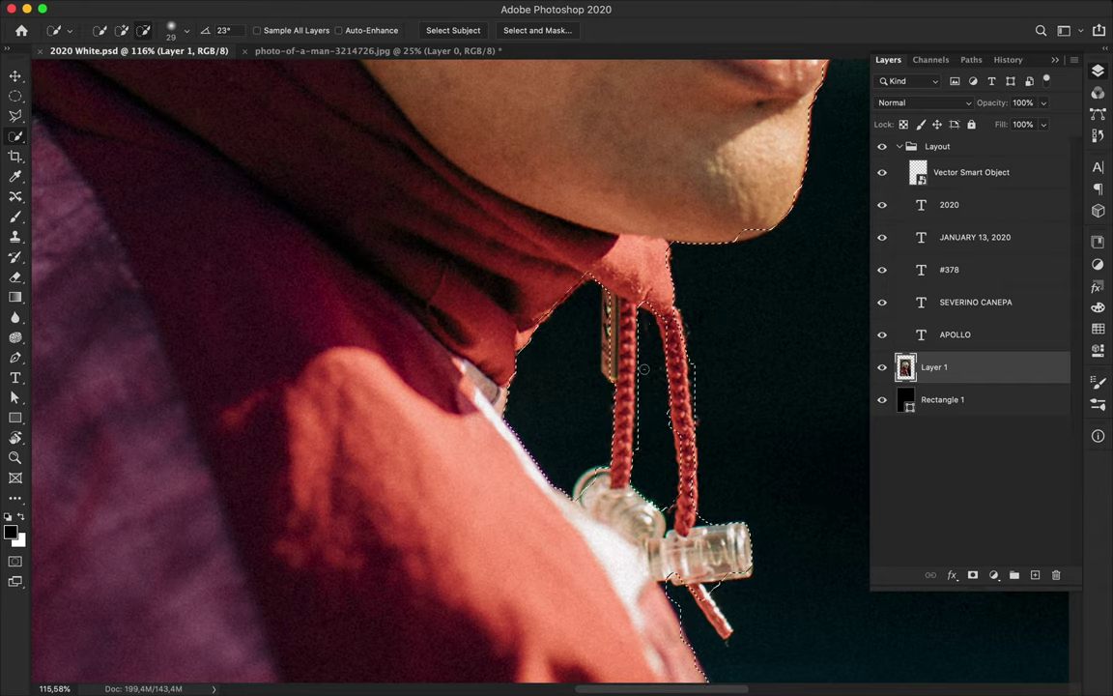
{"action": "scroll", "coordinate": [641, 454], "scroll_direction": "down", "scroll_amount": 3}
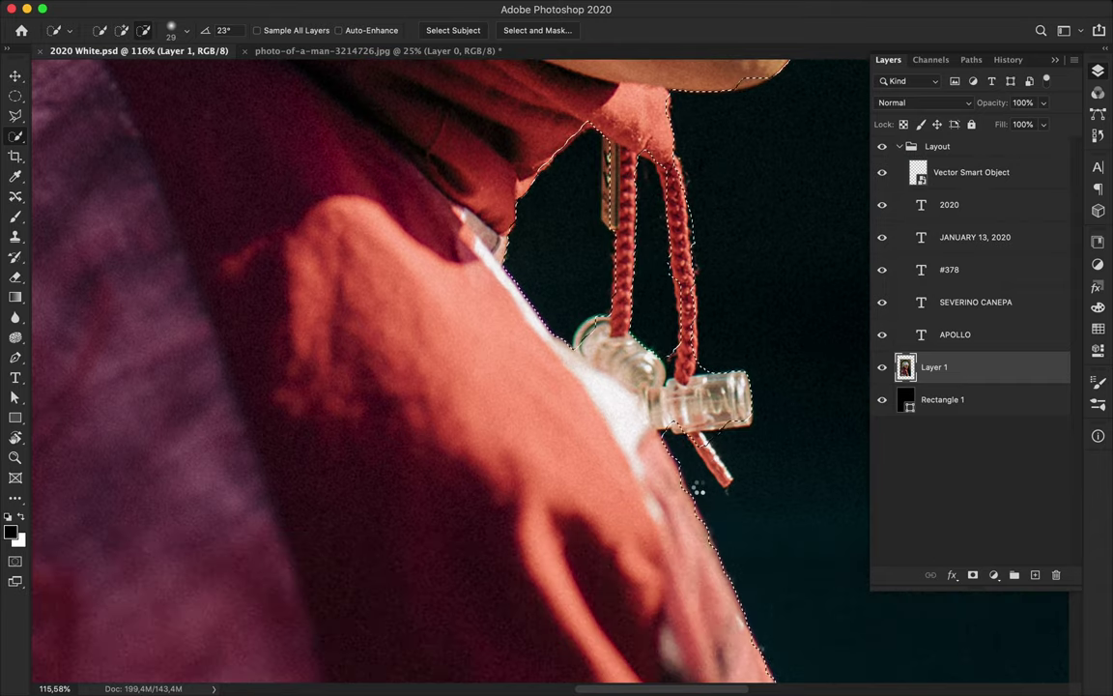
{"action": "left_click", "coordinate": [684, 463]}
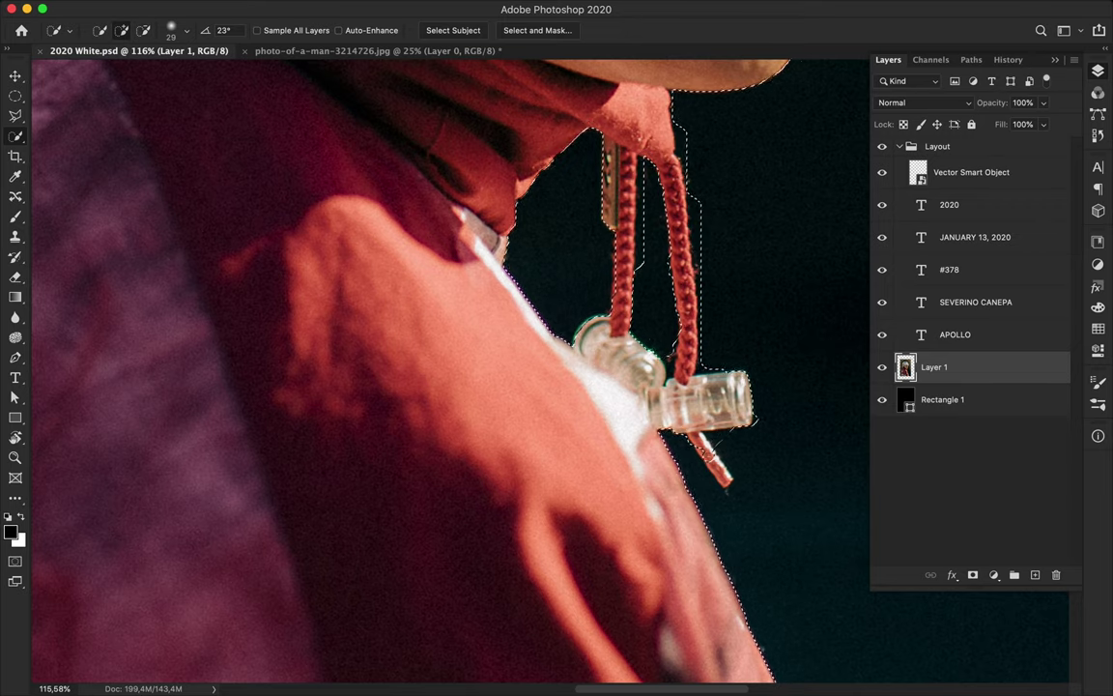
{"action": "scroll", "coordinate": [751, 449], "scroll_direction": "up", "scroll_amount": 1}
{"action": "scroll", "coordinate": [785, 155], "scroll_direction": "up", "scroll_amount": 5}
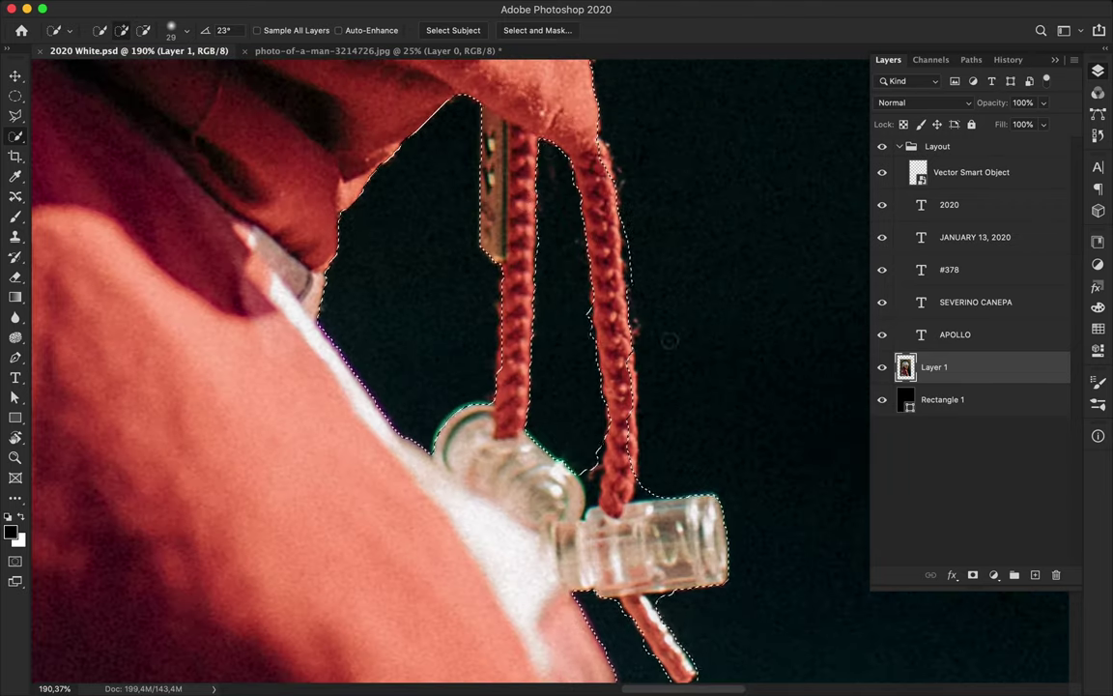
Set the Quick Selection brush to 17 px and tighten the selection along the cords and toggle.
{"action": "left_click", "coordinate": [187, 30]}
{"action": "type", "text": "17"}
{"action": "key", "text": "Return"}
{"action": "left_click_drag", "start_coordinate": [570, 180], "coordinate": [642, 303]}
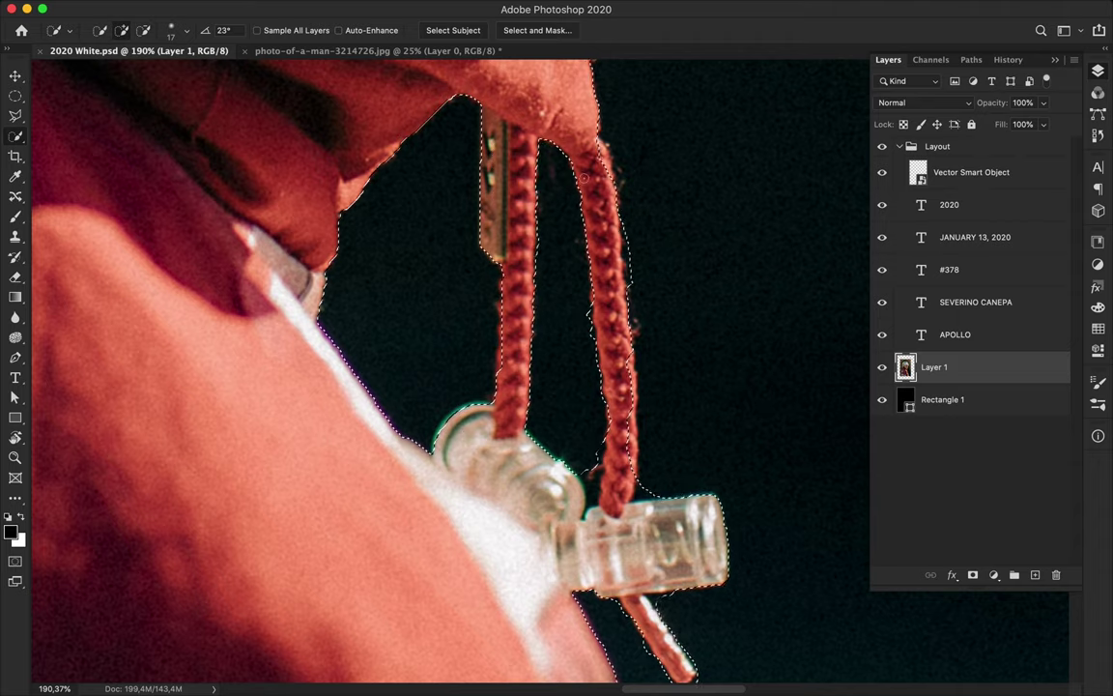
{"action": "left_click_drag", "start_coordinate": [628, 248], "coordinate": [630, 293]}
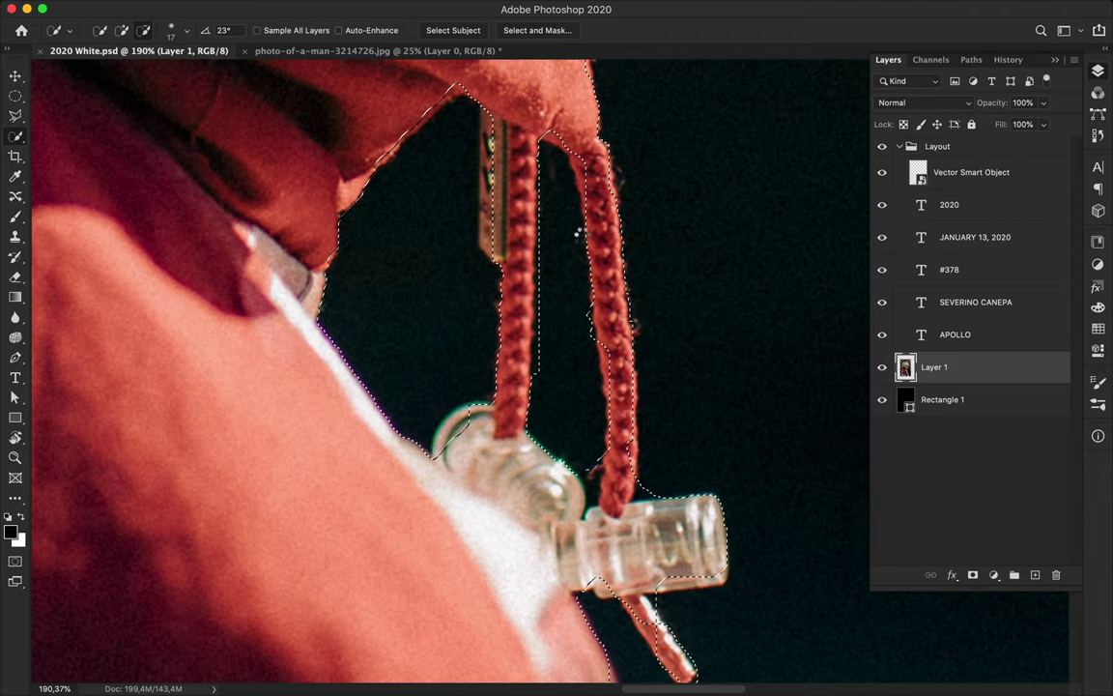
{"action": "scroll", "coordinate": [588, 372], "scroll_direction": "down", "scroll_amount": 3}
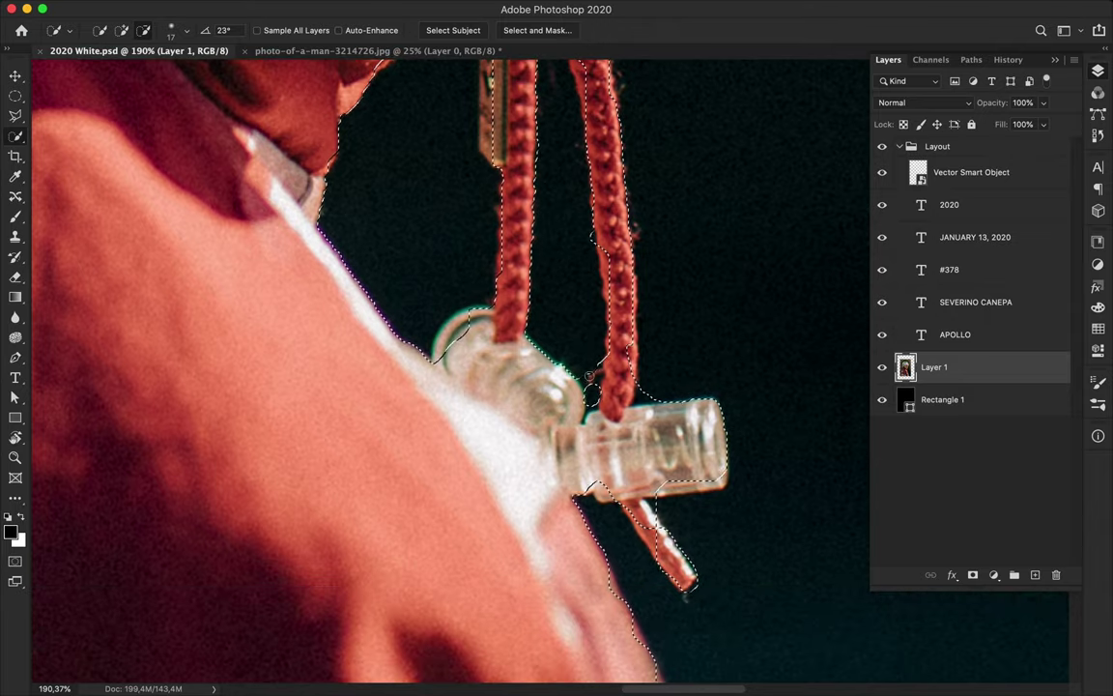
{"action": "left_click_drag", "start_coordinate": [591, 390], "coordinate": [654, 383]}
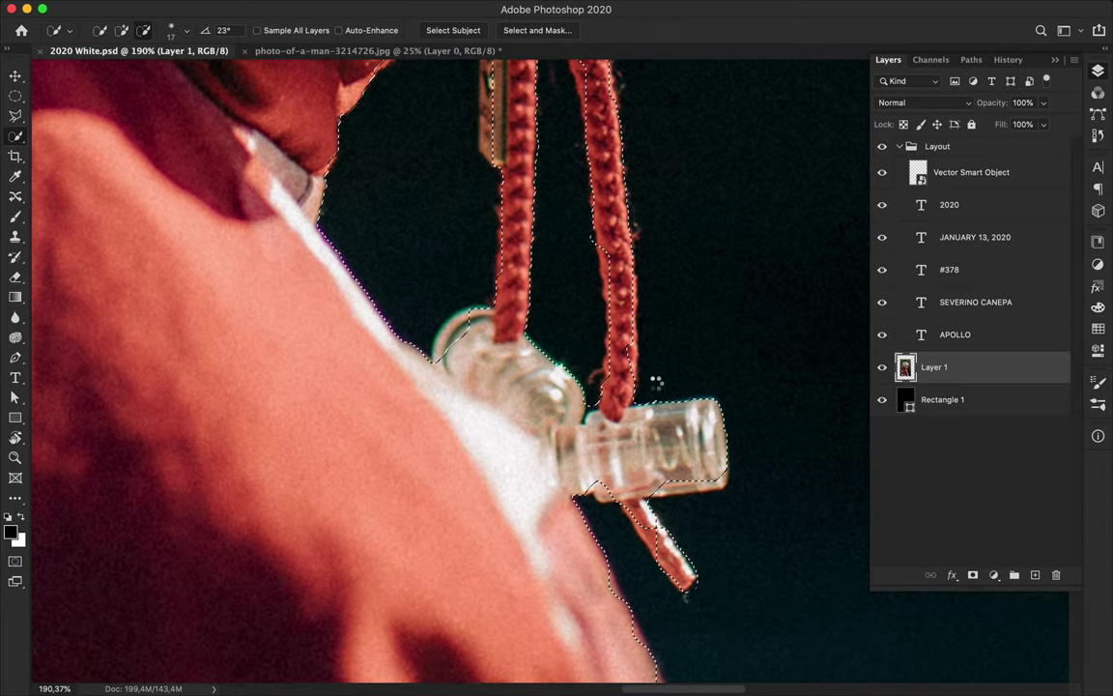
{"action": "scroll", "coordinate": [655, 383], "scroll_direction": "down", "scroll_amount": 5}
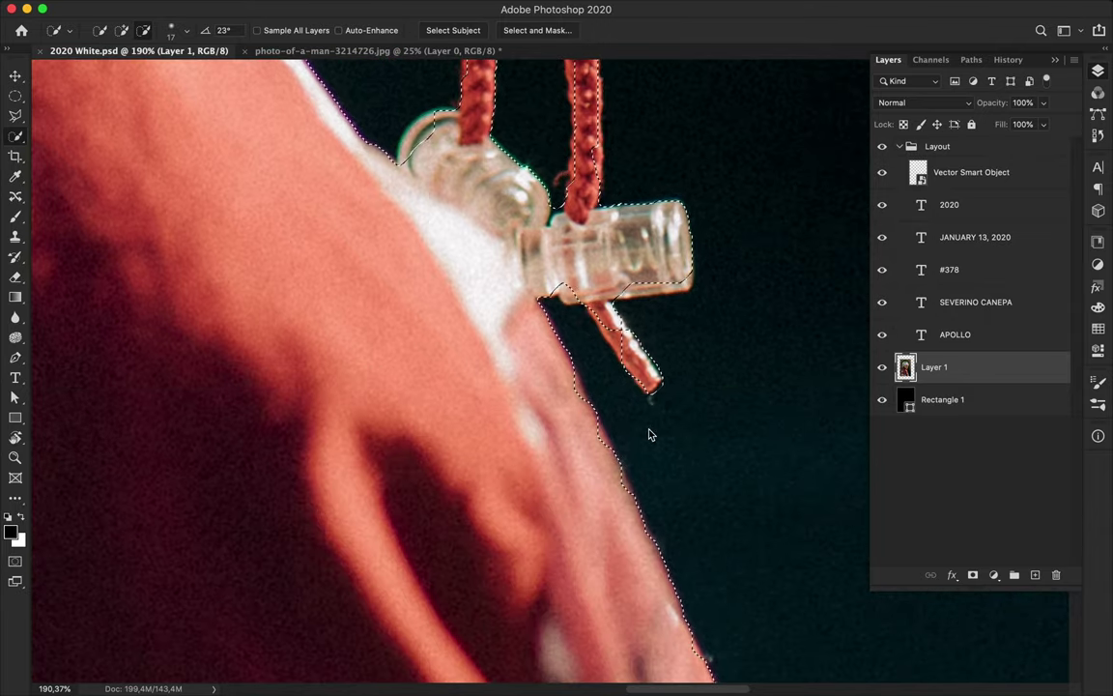
Remove the stray dark background strips along the shirt's left edge from the selection.
{"action": "scroll", "coordinate": [648, 422], "scroll_direction": "up", "scroll_amount": 5}
{"action": "scroll", "coordinate": [666, 460], "scroll_direction": "up", "scroll_amount": 5}
{"action": "scroll", "coordinate": [665, 460], "scroll_direction": "up", "scroll_amount": 5}
{"action": "scroll", "coordinate": [666, 460], "scroll_direction": "up", "scroll_amount": 3}
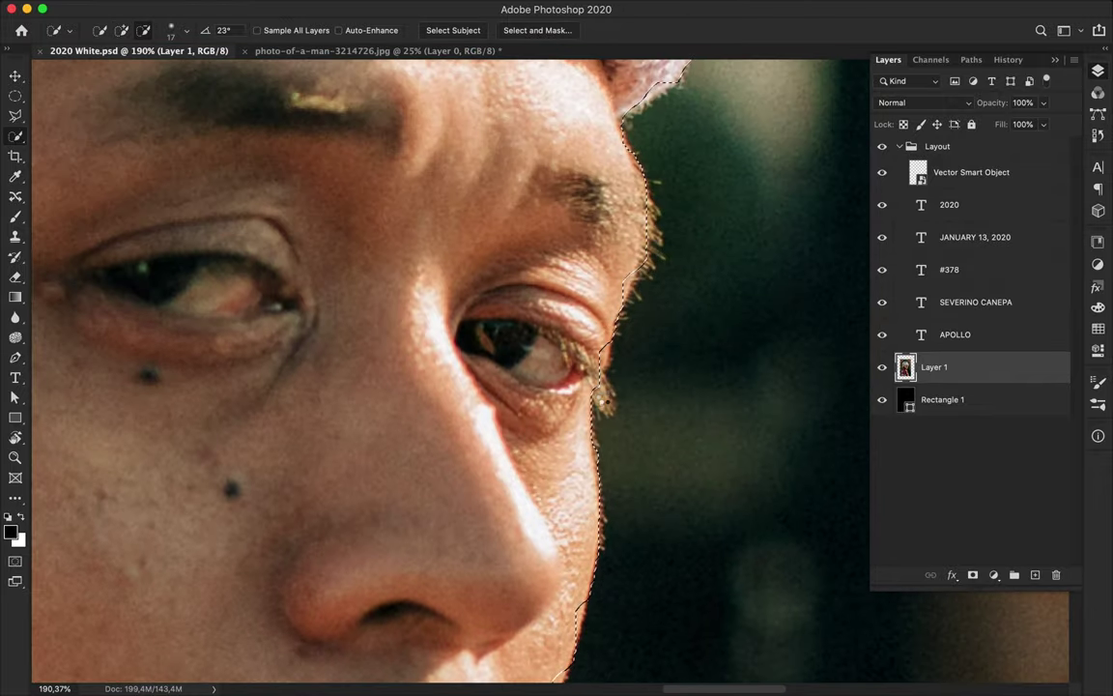
{"action": "scroll", "coordinate": [609, 481], "scroll_direction": "up", "scroll_amount": 5}
{"action": "scroll", "coordinate": [609, 481], "scroll_direction": "left", "scroll_amount": 5}
{"action": "scroll", "coordinate": [609, 482], "scroll_direction": "down", "scroll_amount": 5}
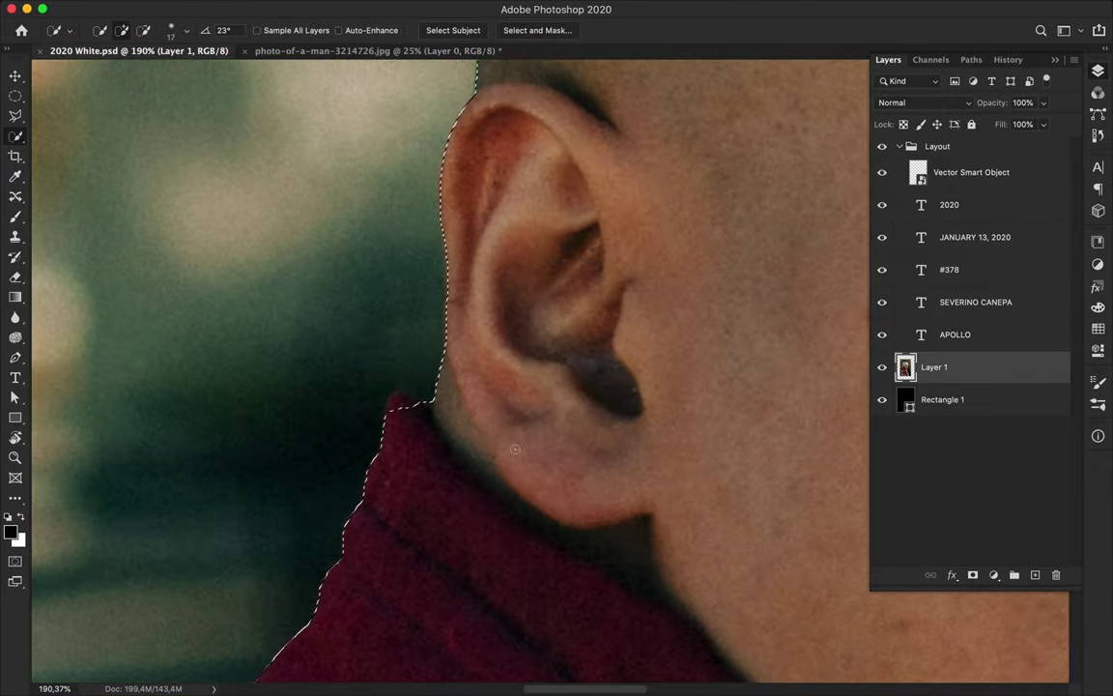
{"action": "scroll", "coordinate": [417, 418], "scroll_direction": "down", "scroll_amount": 5}
{"action": "scroll", "coordinate": [428, 397], "scroll_direction": "down", "scroll_amount": 5}
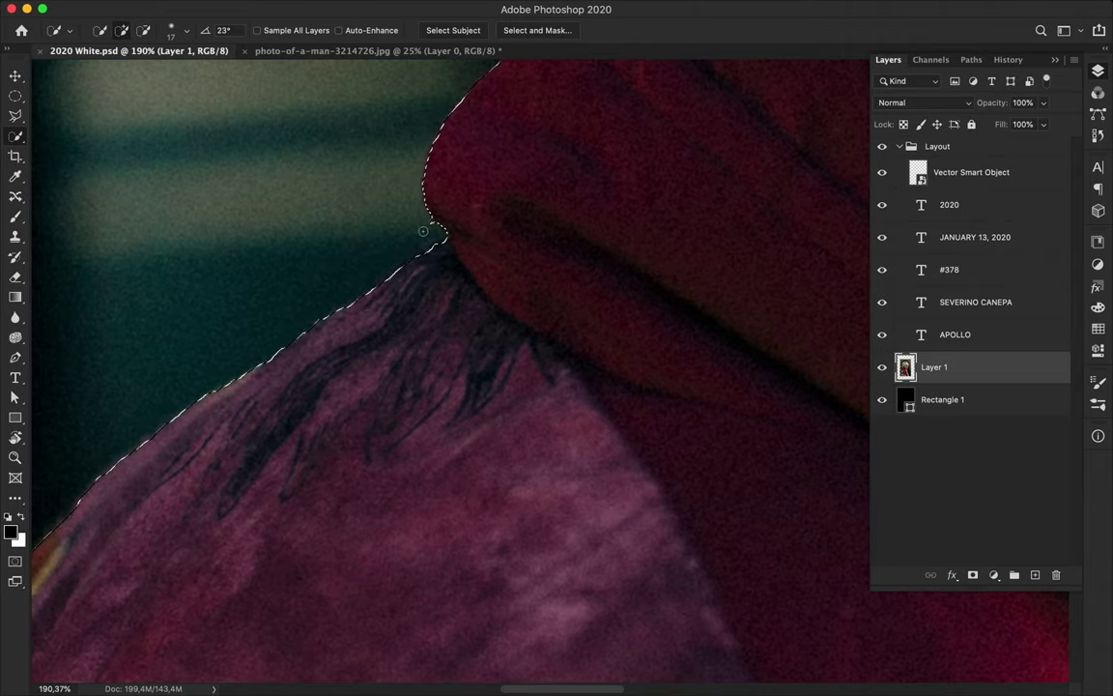
{"action": "scroll", "coordinate": [423, 231], "scroll_direction": "down", "scroll_amount": 5}
{"action": "scroll", "coordinate": [382, 234], "scroll_direction": "down", "scroll_amount": 5}
{"action": "mouse_move", "coordinate": [381, 234]}
{"action": "left_mouse_down"}
{"action": "mouse_move", "coordinate": [318, 472]}
{"action": "mouse_move", "coordinate": [174, 211]}
{"action": "left_mouse_up"}
{"action": "scroll", "coordinate": [193, 289], "scroll_direction": "down", "scroll_amount": 5}
{"action": "left_click_drag", "start_coordinate": [222, 561], "coordinate": [335, 284]}
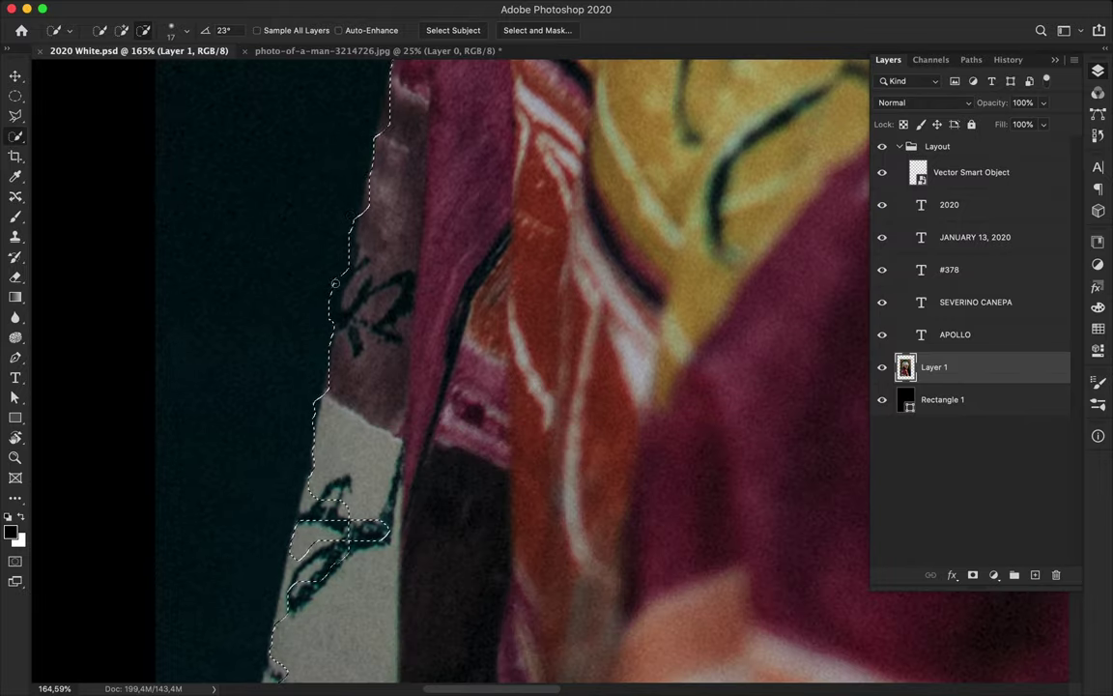
{"action": "left_click_drag", "start_coordinate": [361, 165], "coordinate": [345, 360]}
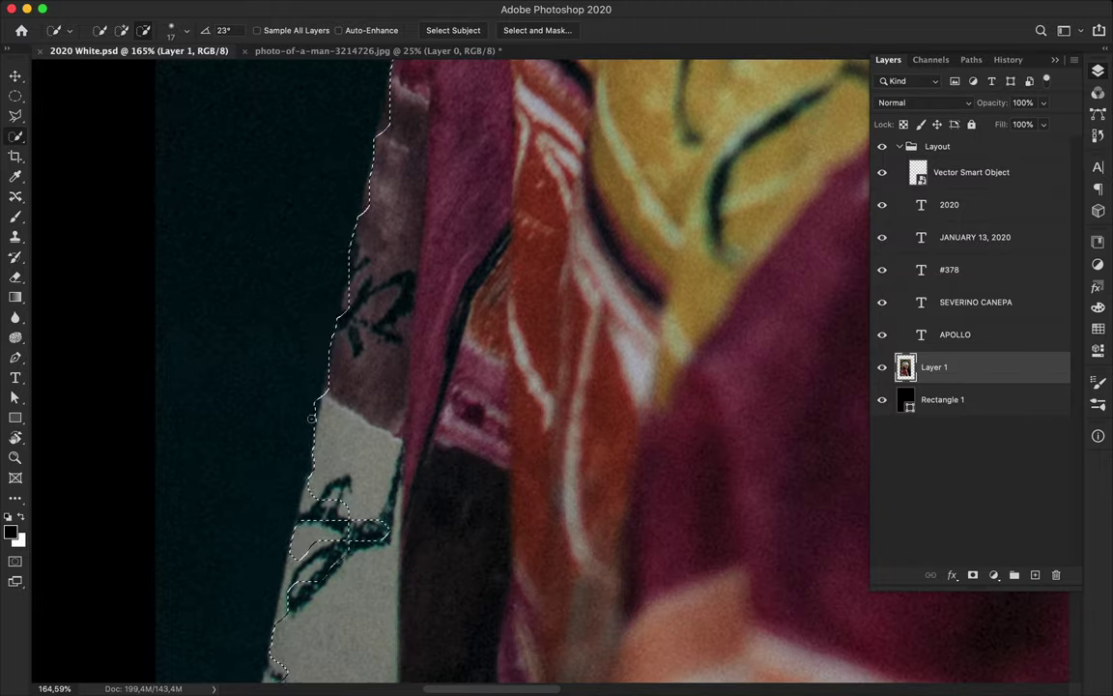
{"action": "scroll", "coordinate": [290, 387], "scroll_direction": "down", "scroll_amount": 10}
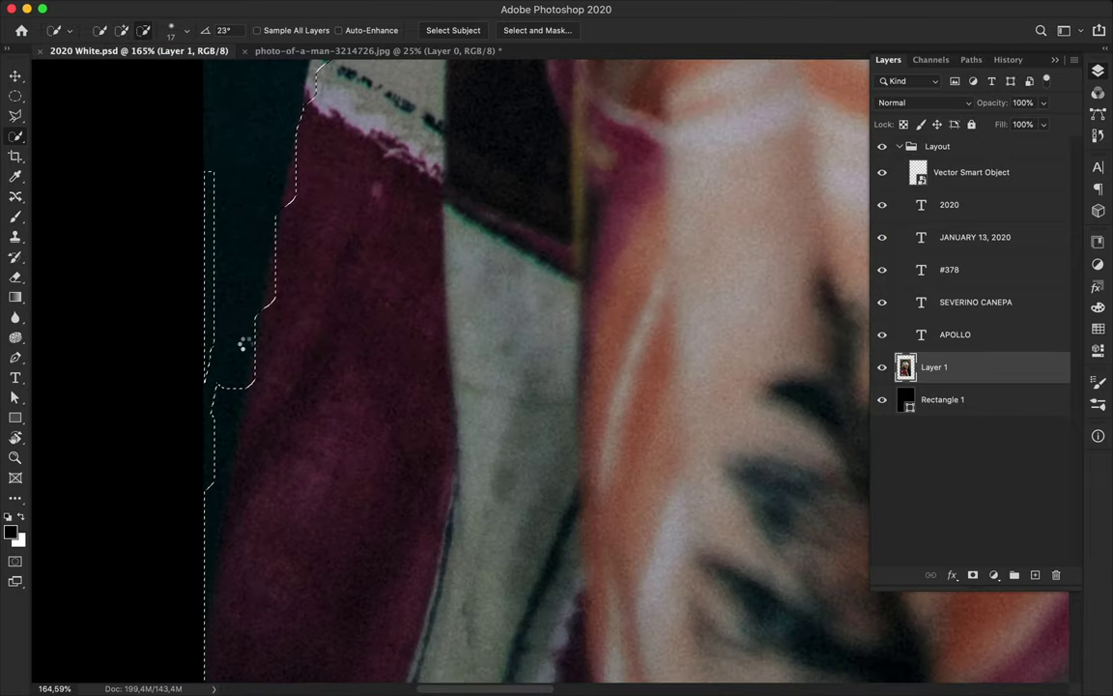
{"action": "left_click_drag", "start_coordinate": [243, 343], "coordinate": [192, 580]}
Copy the selection to Layer 1 copy and bring it into Select and Mask.
{"action": "scroll", "coordinate": [335, 330], "scroll_direction": "up", "scroll_amount": 5}
{"action": "scroll", "coordinate": [335, 319], "scroll_direction": "up", "scroll_amount": 5}
{"action": "scroll", "coordinate": [336, 307], "scroll_direction": "up", "scroll_amount": 5}
{"action": "scroll", "coordinate": [335, 319], "scroll_direction": "right", "scroll_amount": 3}
{"action": "scroll", "coordinate": [334, 329], "scroll_direction": "down", "scroll_amount": 10}
{"action": "scroll", "coordinate": [334, 333], "scroll_direction": "down", "scroll_amount": 10}
{"action": "scroll", "coordinate": [334, 334], "scroll_direction": "down", "scroll_amount": 10}
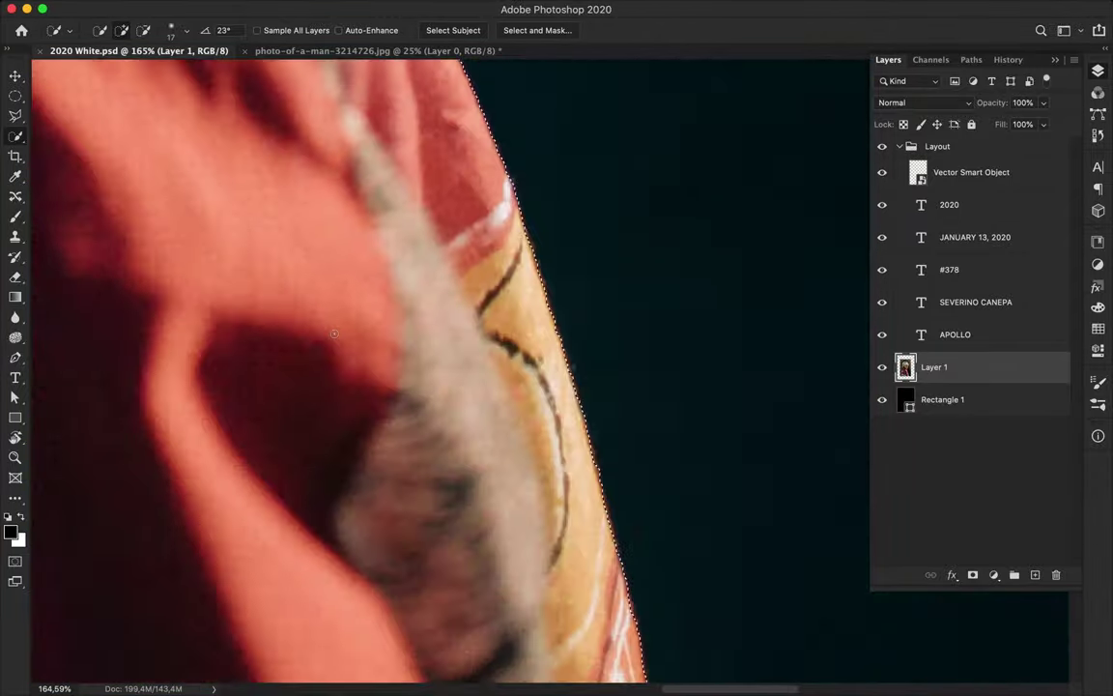
{"action": "scroll", "coordinate": [333, 333], "scroll_direction": "down", "scroll_amount": 5}
{"action": "key", "text": "ctrl+j"}
{"action": "left_click", "coordinate": [522, 30]}
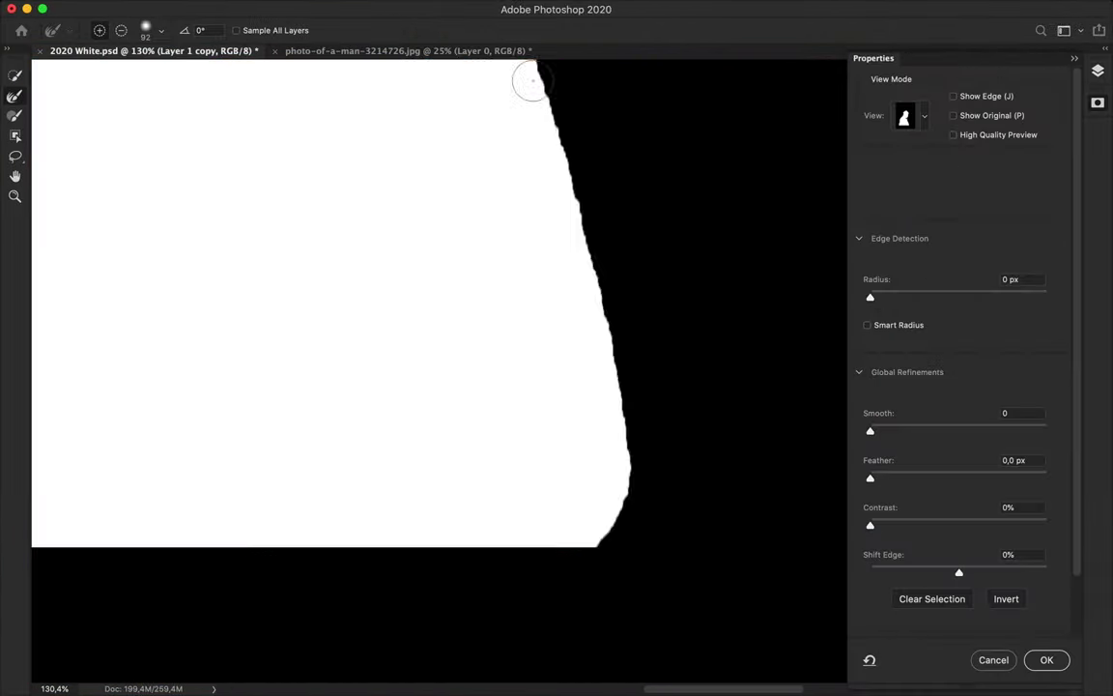
Set the Select and Mask view to Overlay and reduce the brush to 27 px.
{"action": "left_click", "coordinate": [910, 116]}
{"action": "left_click", "coordinate": [160, 30]}
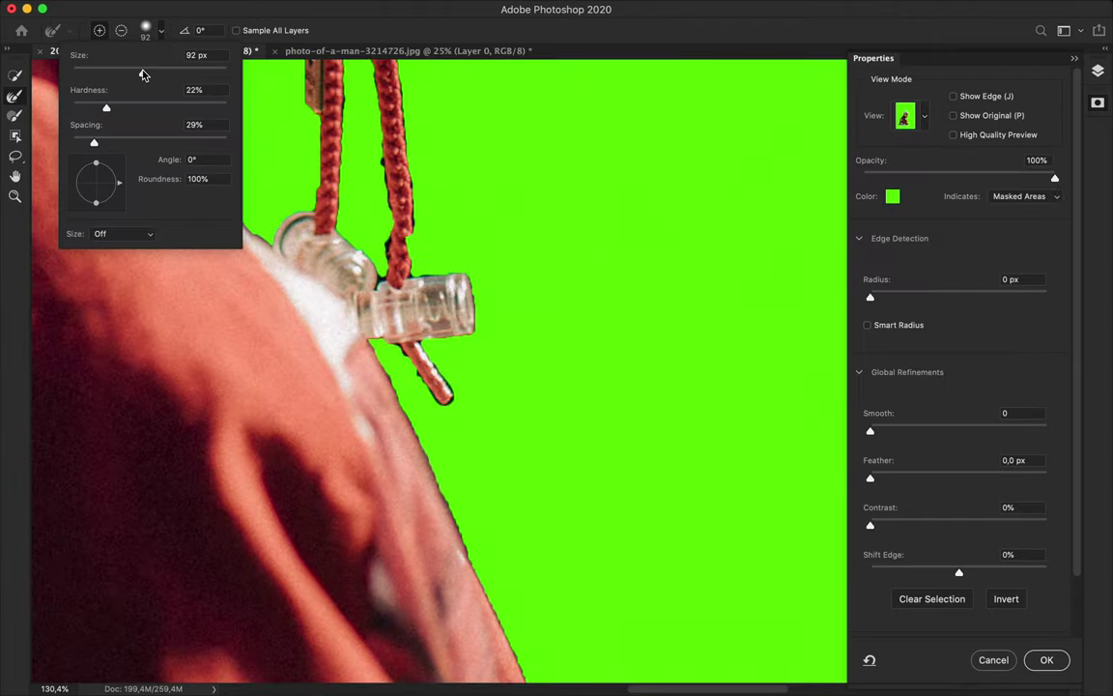
{"action": "scroll", "coordinate": [271, 382], "scroll_direction": "up", "scroll_amount": 3}
{"action": "key", "text": "Return"}
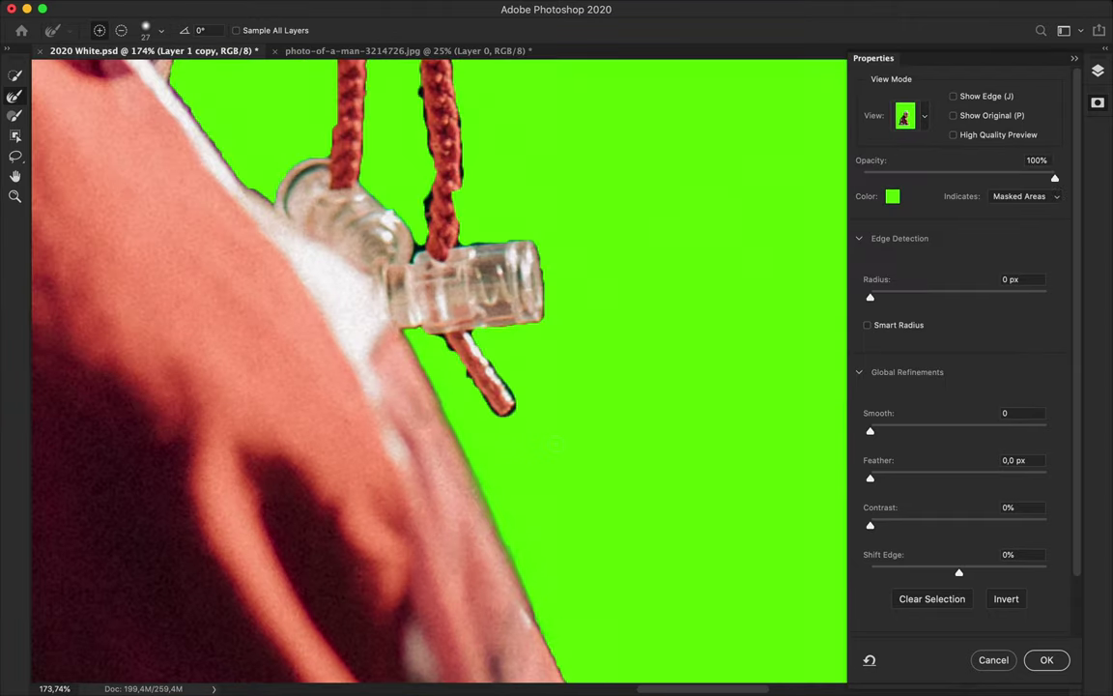
Refine the mask along the rope tail below the toggle, the cords' top and the right cord.
{"action": "scroll", "coordinate": [536, 573], "scroll_direction": "up", "scroll_amount": 2}
{"action": "left_click_drag", "start_coordinate": [442, 353], "coordinate": [507, 452]}
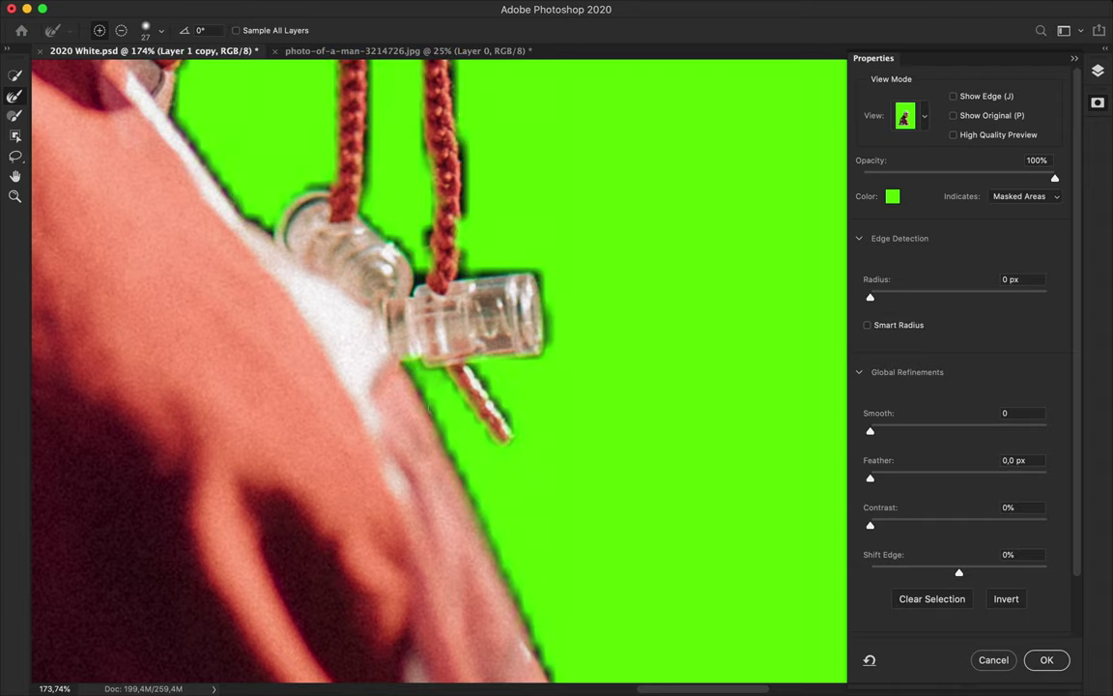
{"action": "scroll", "coordinate": [531, 611], "scroll_direction": "up", "scroll_amount": 3}
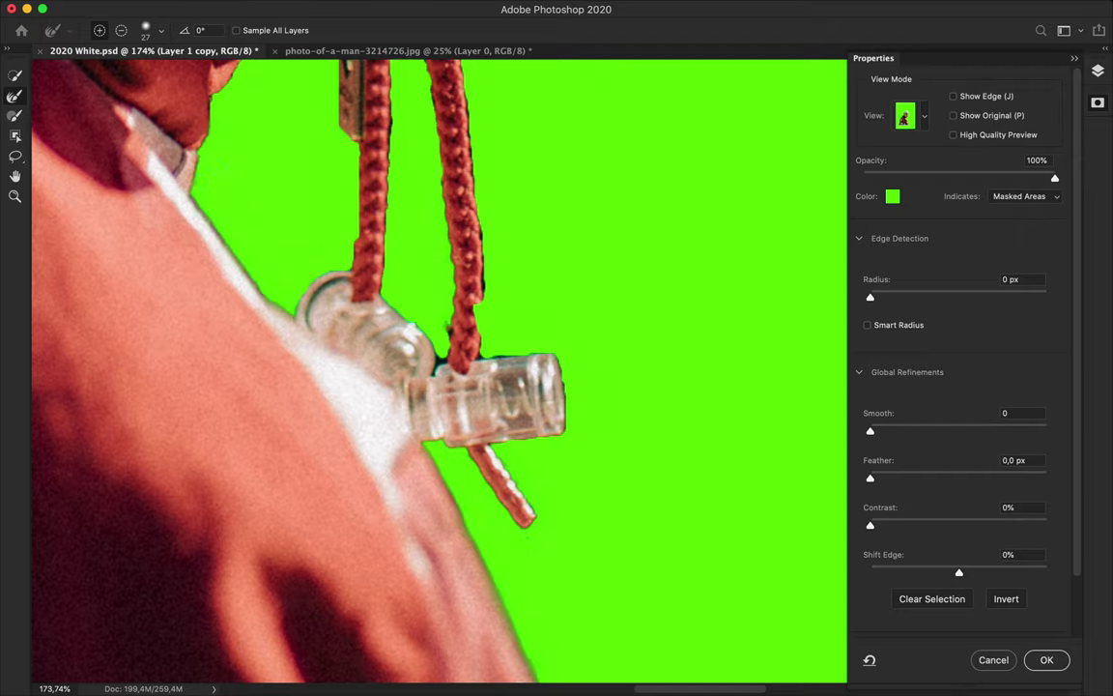
{"action": "scroll", "coordinate": [204, 200], "scroll_direction": "up", "scroll_amount": 3}
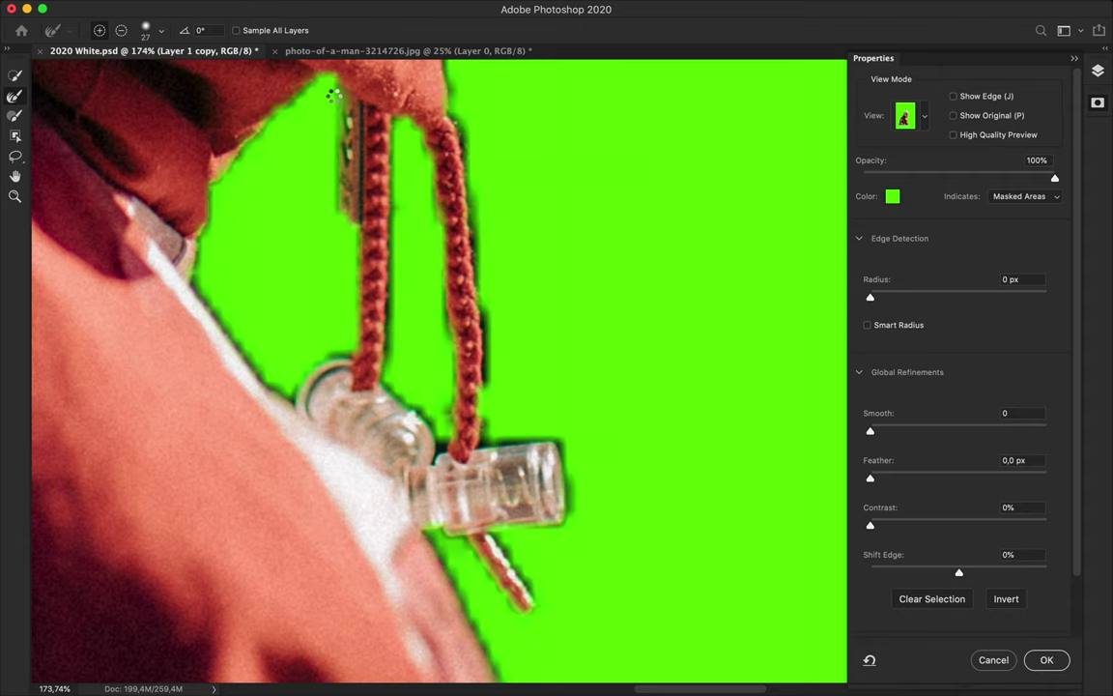
{"action": "left_click_drag", "start_coordinate": [319, 104], "coordinate": [290, 92]}
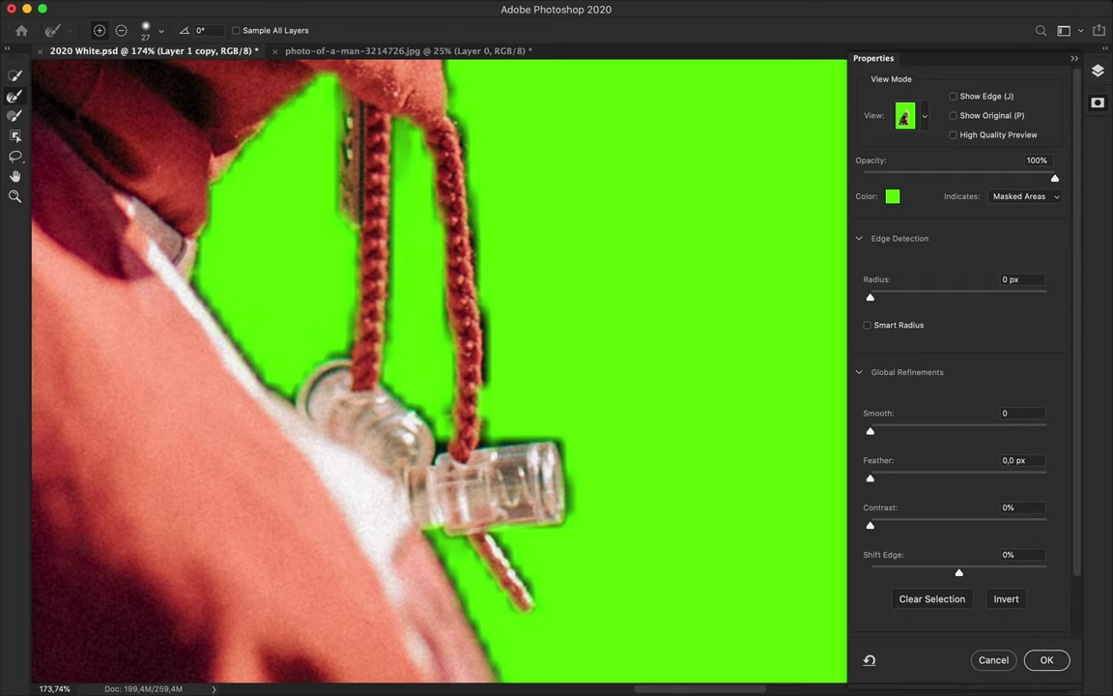
{"action": "left_click_drag", "start_coordinate": [435, 362], "coordinate": [426, 203]}
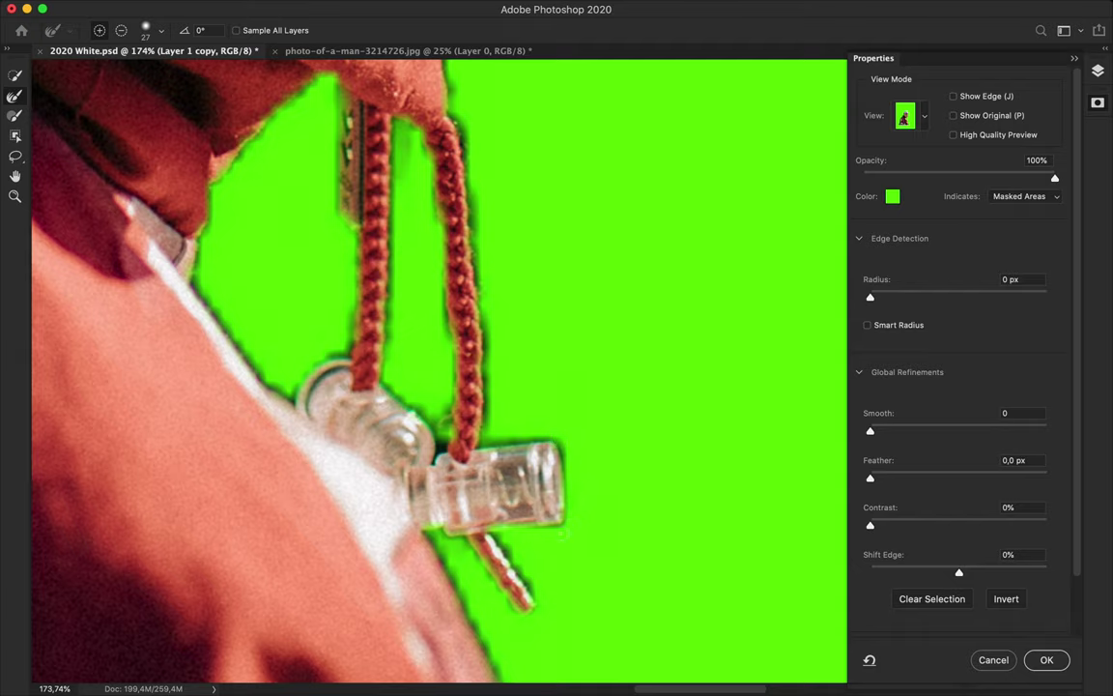
{"action": "scroll", "coordinate": [577, 515], "scroll_direction": "up", "scroll_amount": 5}
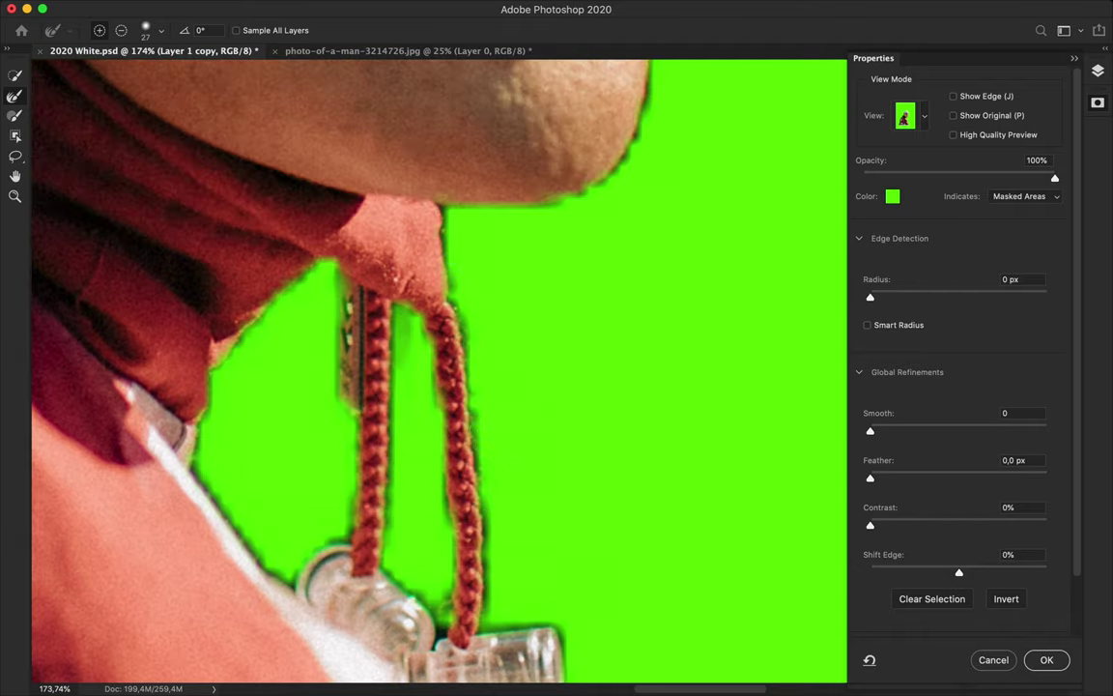
Adjust the Refine Edge Brush settings.
{"action": "left_click", "coordinate": [147, 30]}
{"action": "key", "text": "Return"}
{"action": "left_click", "coordinate": [165, 32]}
{"action": "key", "text": "Return"}
{"action": "left_click", "coordinate": [160, 30]}
{"action": "key", "text": "Return"}
Inspect the edge from chin to beanie, toggling Marching Ants view then back to Overlay.
{"action": "scroll", "coordinate": [491, 585], "scroll_direction": "up", "scroll_amount": 1}
{"action": "scroll", "coordinate": [504, 331], "scroll_direction": "up", "scroll_amount": 2}
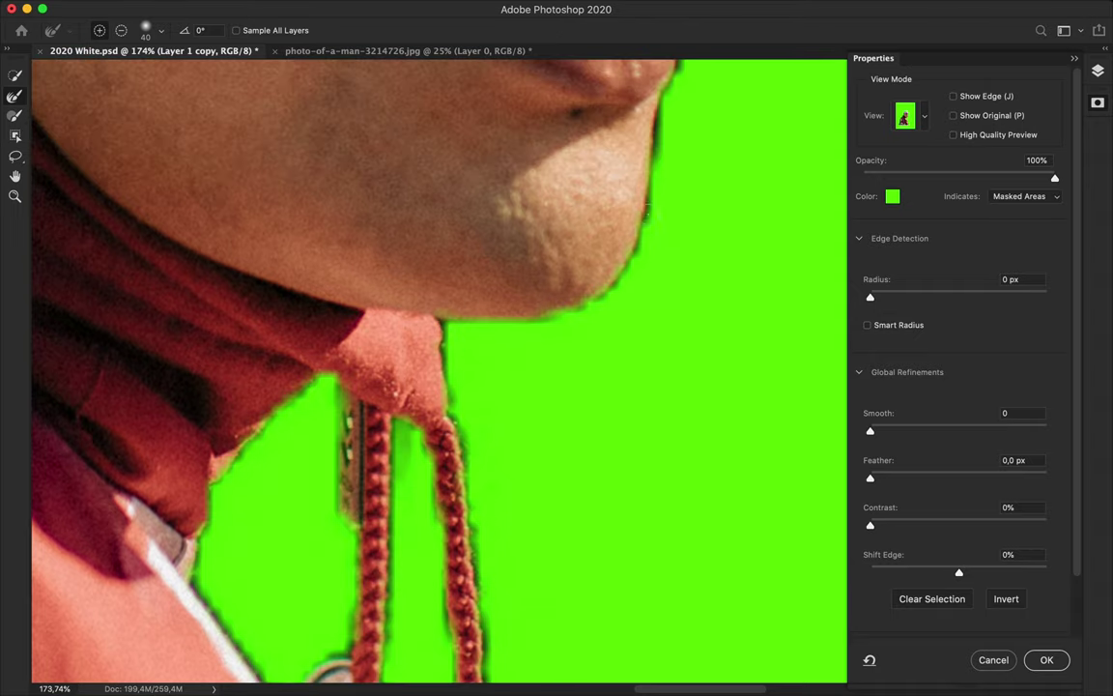
{"action": "scroll", "coordinate": [541, 290], "scroll_direction": "up", "scroll_amount": 1}
{"action": "scroll", "coordinate": [541, 290], "scroll_direction": "up", "scroll_amount": 6}
{"action": "scroll", "coordinate": [541, 290], "scroll_direction": "up", "scroll_amount": 1}
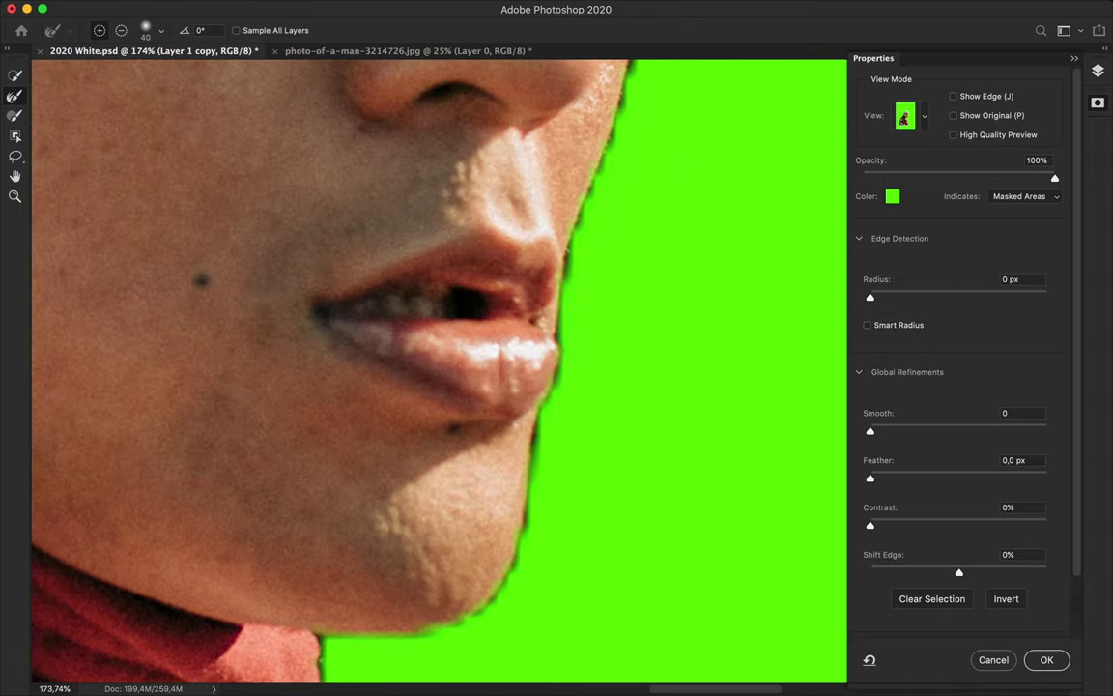
{"action": "scroll", "coordinate": [560, 254], "scroll_direction": "up", "scroll_amount": 8}
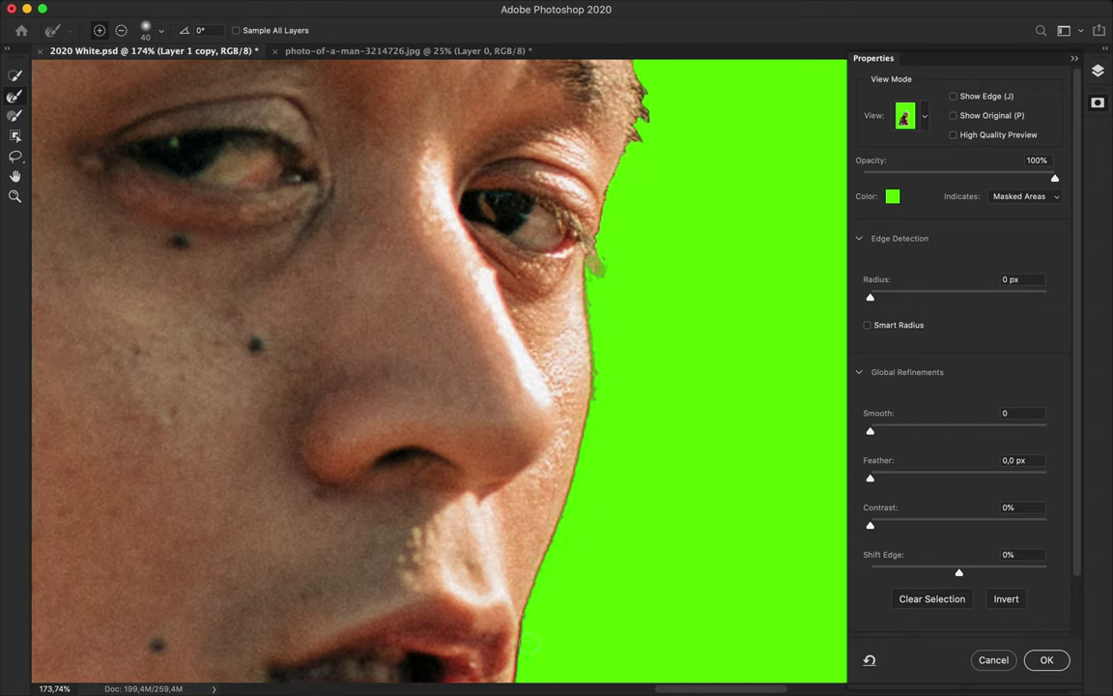
{"action": "scroll", "coordinate": [595, 418], "scroll_direction": "up", "scroll_amount": 6}
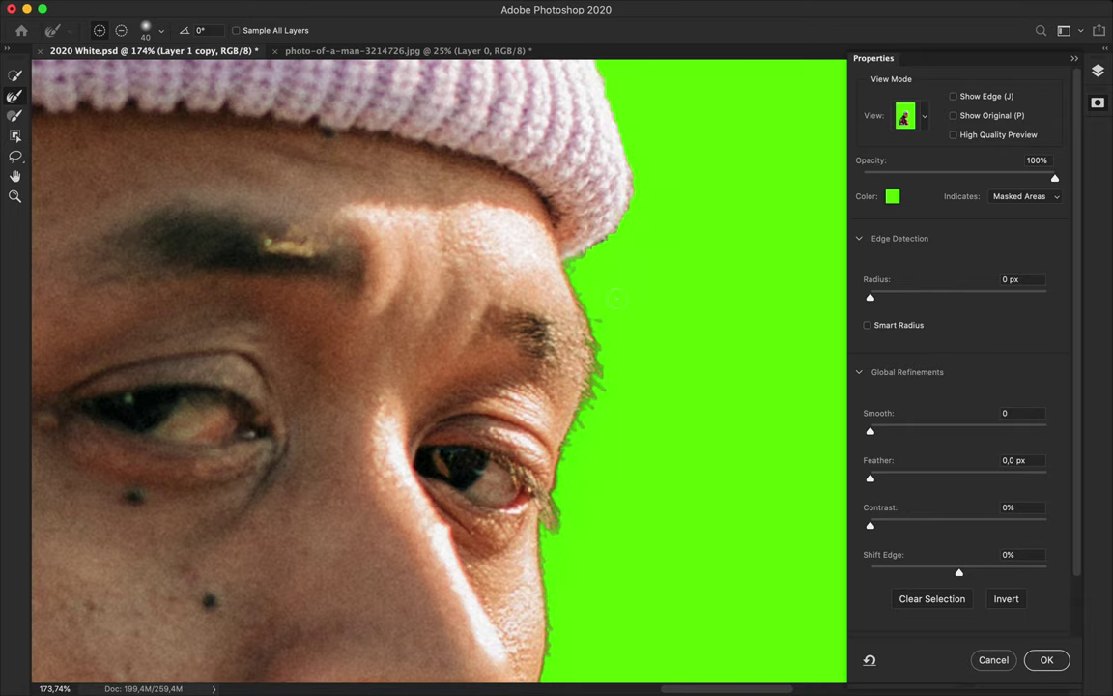
{"action": "scroll", "coordinate": [435, 367], "scroll_direction": "up", "scroll_amount": 4}
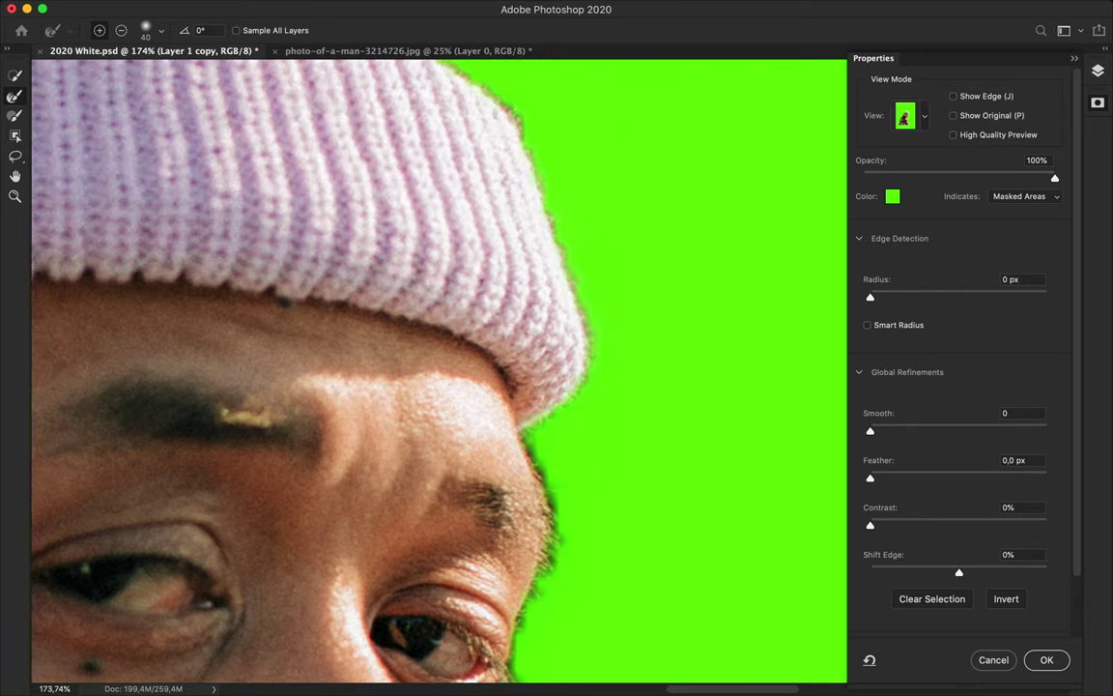
{"action": "scroll", "coordinate": [557, 164], "scroll_direction": "up", "scroll_amount": 2}
{"action": "scroll", "coordinate": [527, 160], "scroll_direction": "up", "scroll_amount": 2}
{"action": "left_click", "coordinate": [906, 116]}
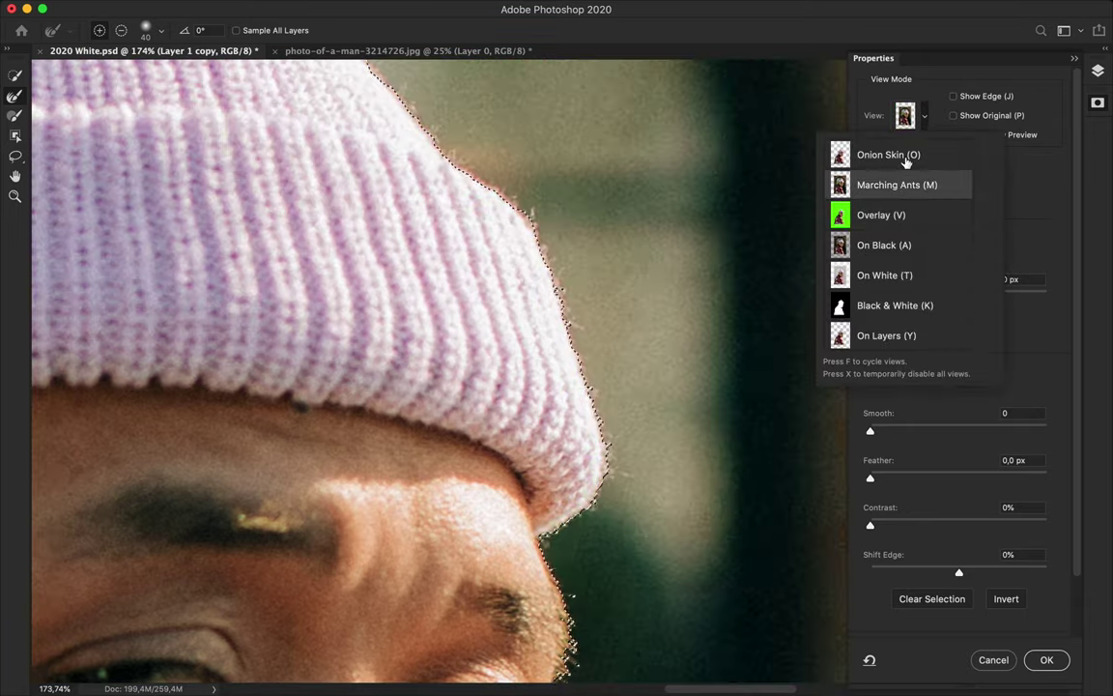
{"action": "key", "text": "v"}
{"action": "scroll", "coordinate": [576, 332], "scroll_direction": "up", "scroll_amount": 8}
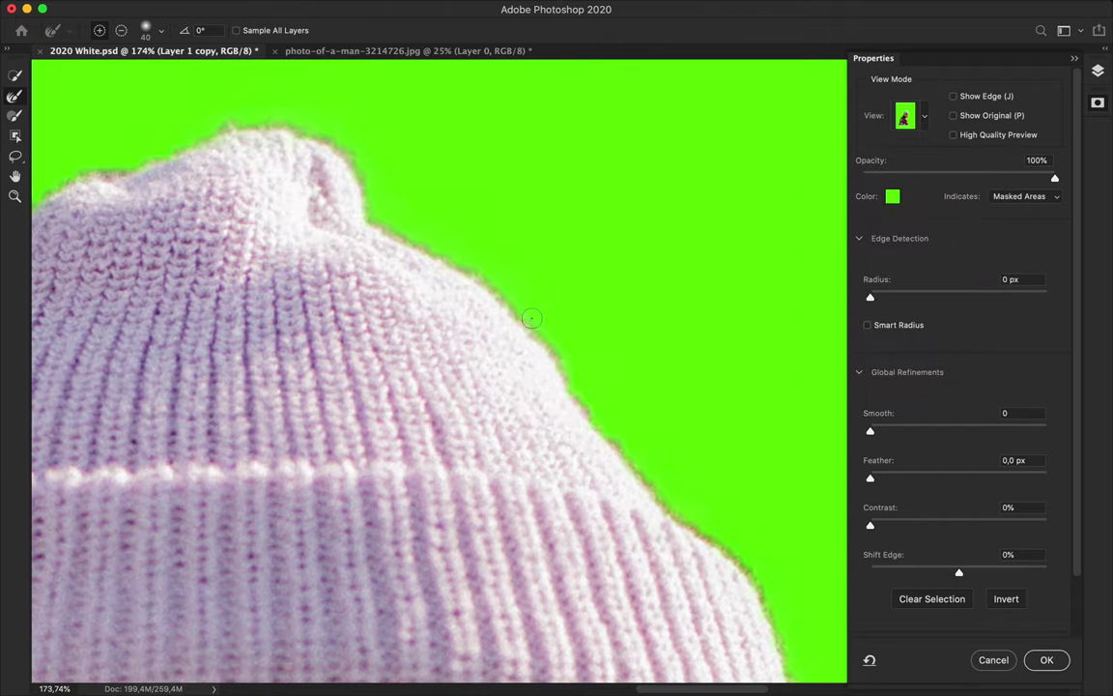
Give the refining brush a hard round tip.
{"action": "left_click", "coordinate": [151, 30]}
{"action": "left_click", "coordinate": [89, 101]}
{"action": "scroll", "coordinate": [584, 389], "scroll_direction": "down", "scroll_amount": 3, "text": "alt"}
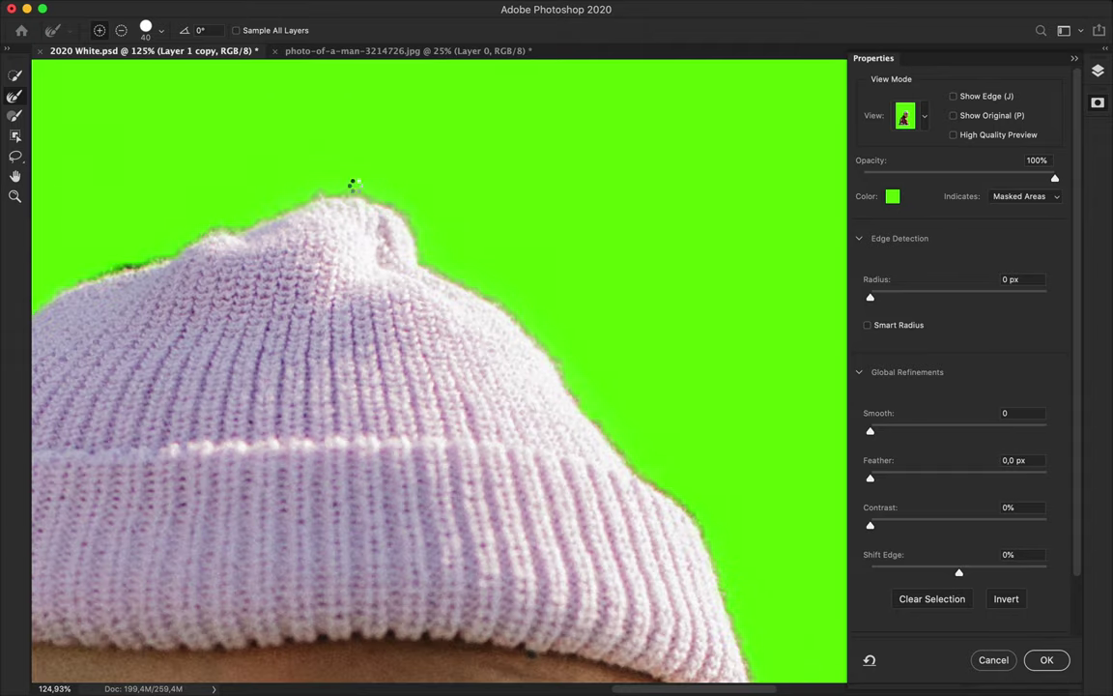
{"action": "left_click", "coordinate": [904, 115]}
In Black & White view, refine the mask along the beanie outline and face profile.
{"action": "left_click", "coordinate": [875, 303]}
{"action": "scroll", "coordinate": [99, 472], "scroll_direction": "left", "scroll_amount": 5}
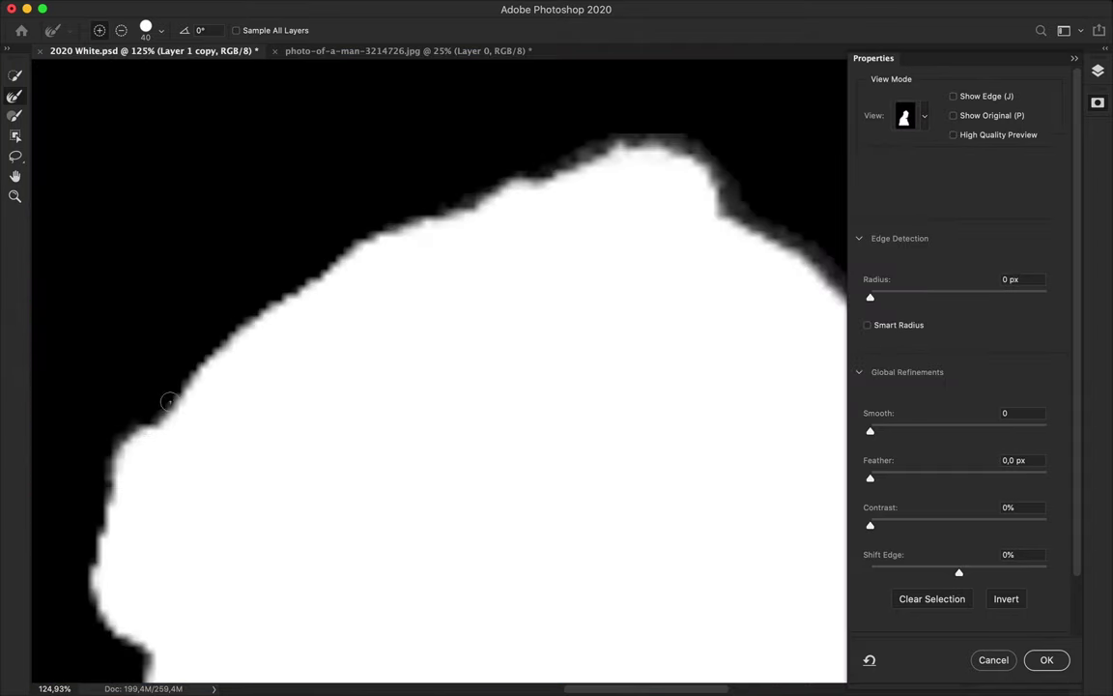
{"action": "left_click_drag", "start_coordinate": [168, 401], "coordinate": [332, 265]}
{"action": "mouse_move", "coordinate": [391, 226]}
{"action": "left_mouse_down"}
{"action": "mouse_move", "coordinate": [237, 266]}
{"action": "mouse_move", "coordinate": [208, 362]}
{"action": "mouse_move", "coordinate": [286, 498]}
{"action": "mouse_move", "coordinate": [224, 589]}
{"action": "left_mouse_up"}
{"action": "scroll", "coordinate": [241, 276], "scroll_direction": "down", "scroll_amount": 3}
{"action": "scroll", "coordinate": [241, 276], "scroll_direction": "left", "scroll_amount": 2}
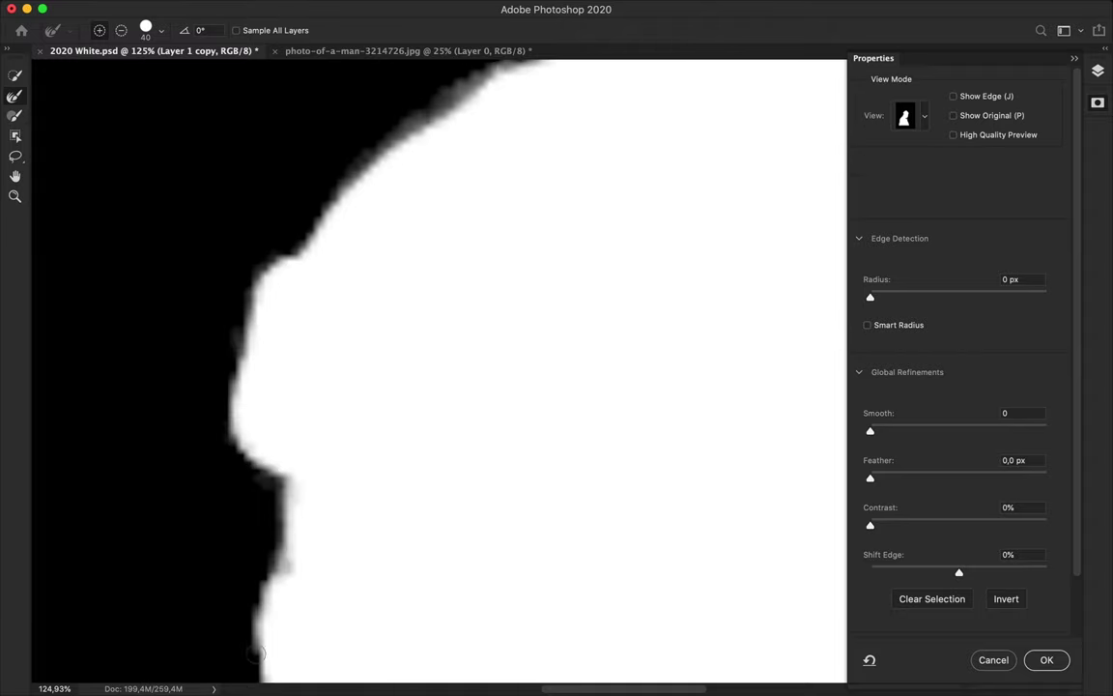
Return to Overlay view and refine the mask edge along the shirt's left side.
{"action": "left_click", "coordinate": [904, 115]}
{"action": "left_click", "coordinate": [882, 215]}
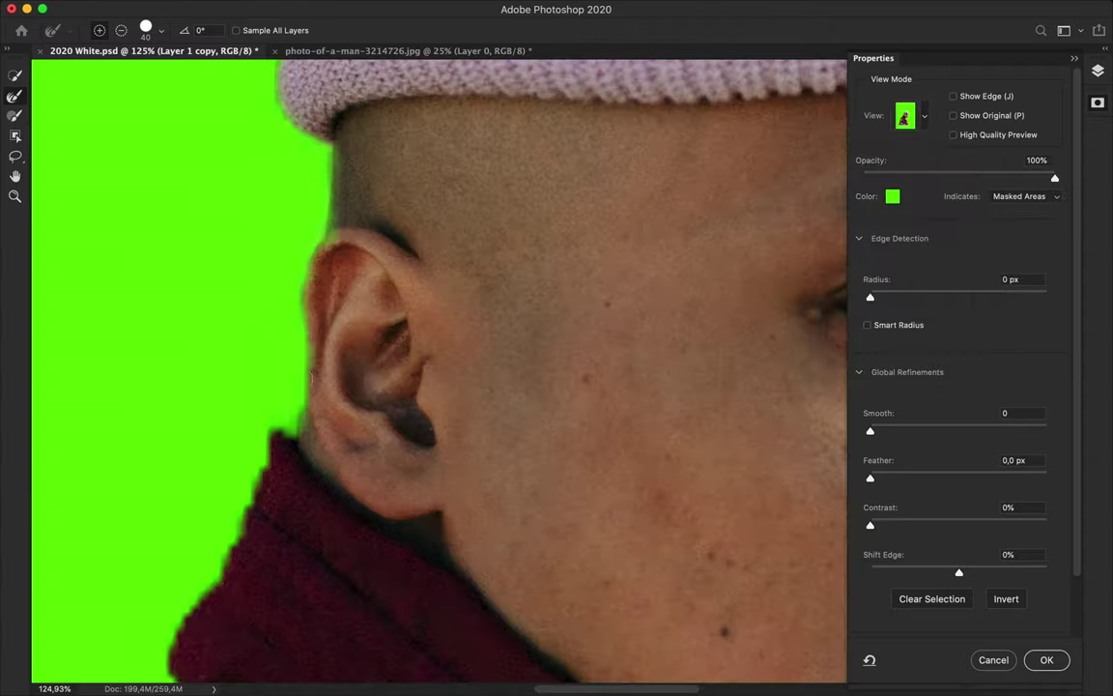
{"action": "scroll", "coordinate": [290, 251], "scroll_direction": "down", "scroll_amount": 5}
{"action": "scroll", "coordinate": [239, 288], "scroll_direction": "down", "scroll_amount": 5}
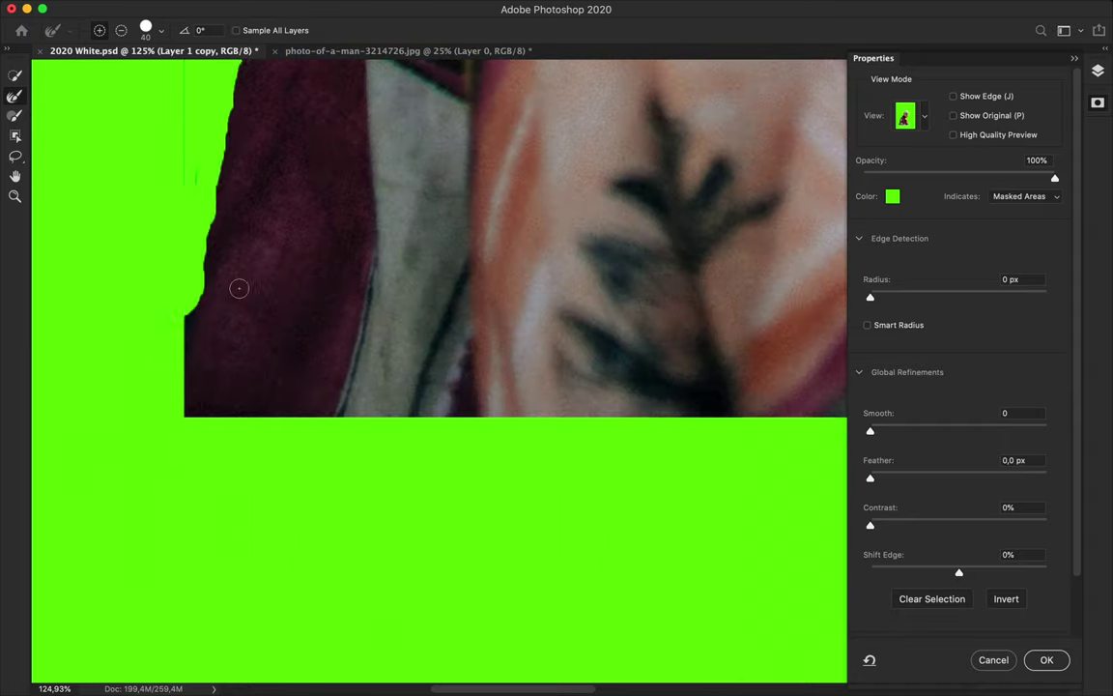
{"action": "scroll", "coordinate": [200, 270], "scroll_direction": "up", "scroll_amount": 3}
{"action": "scroll", "coordinate": [201, 251], "scroll_direction": "up", "scroll_amount": 2}
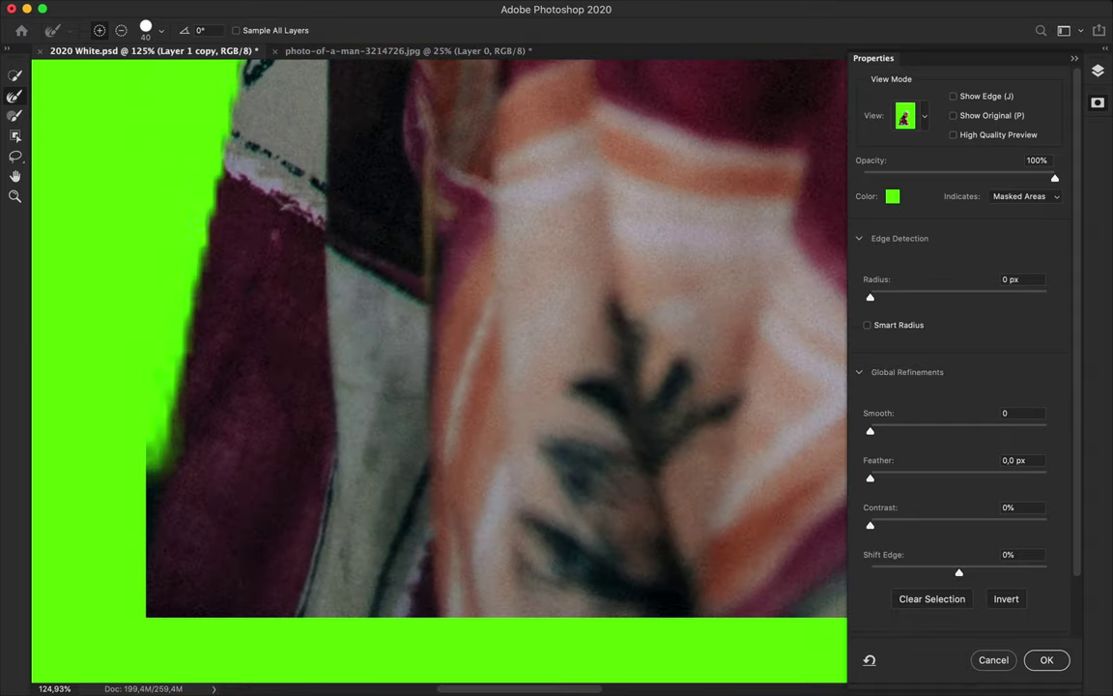
{"action": "scroll", "coordinate": [205, 235], "scroll_direction": "up", "scroll_amount": 5}
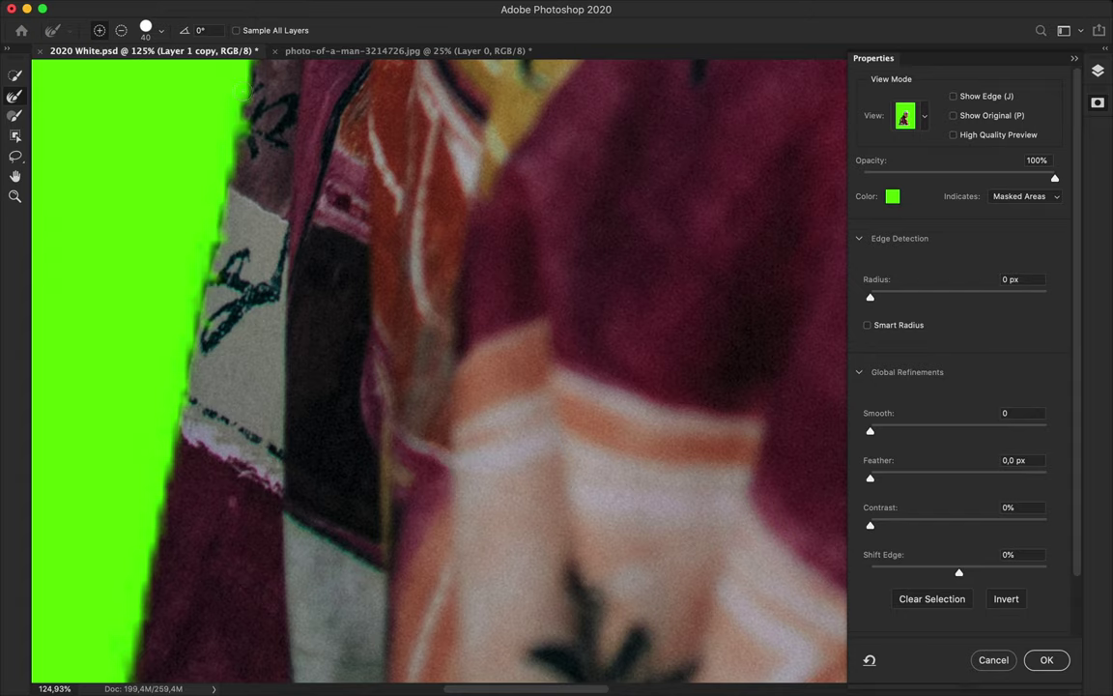
{"action": "scroll", "coordinate": [185, 280], "scroll_direction": "up", "scroll_amount": 4}
{"action": "left_click", "coordinate": [163, 31]}
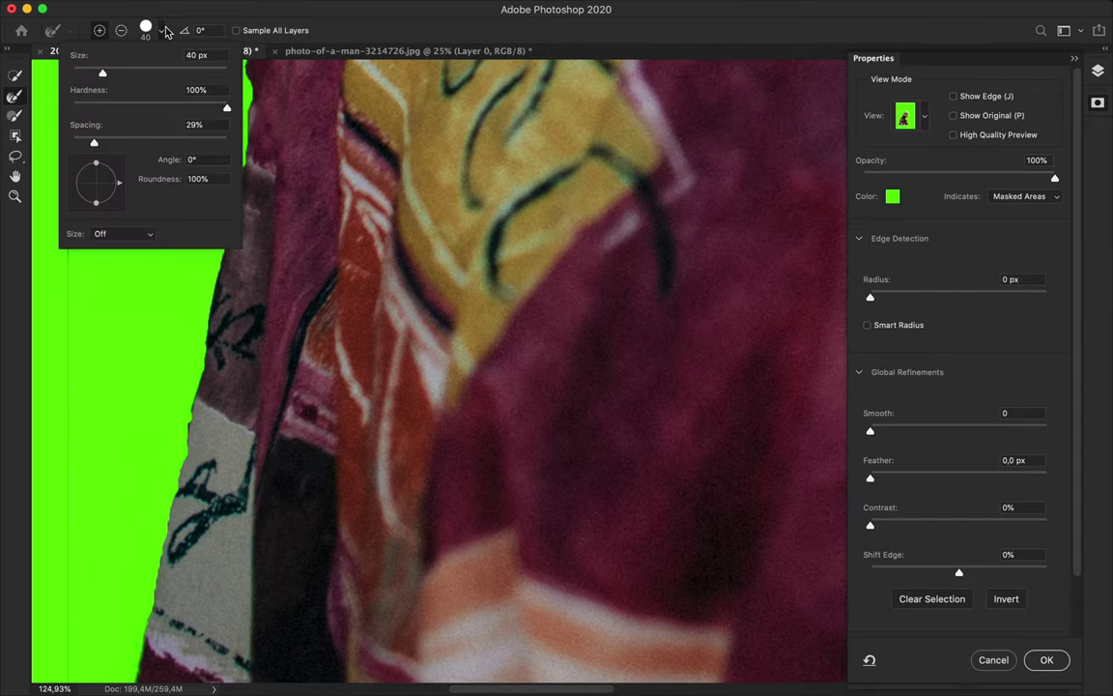
{"action": "left_click_drag", "start_coordinate": [164, 455], "coordinate": [218, 290]}
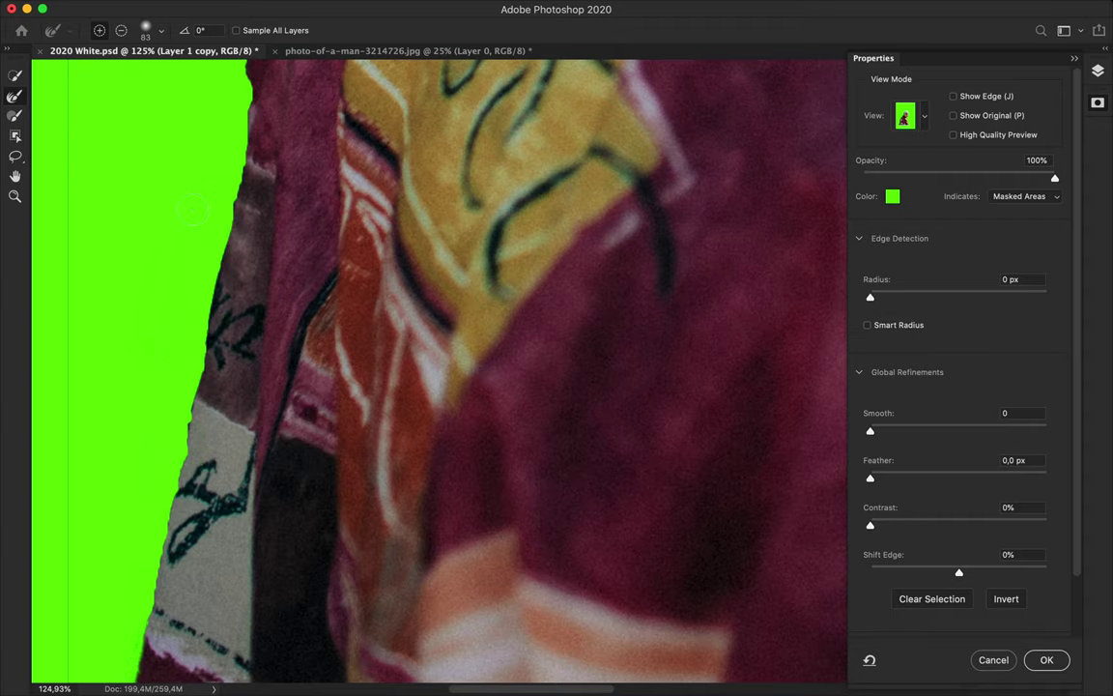
Switch to the Brush tool (B) and set its size to 99 px.
{"action": "scroll", "coordinate": [178, 290], "scroll_direction": "down", "scroll_amount": 3}
{"action": "key", "text": "b"}
{"action": "scroll", "coordinate": [173, 387], "scroll_direction": "down", "scroll_amount": 5}
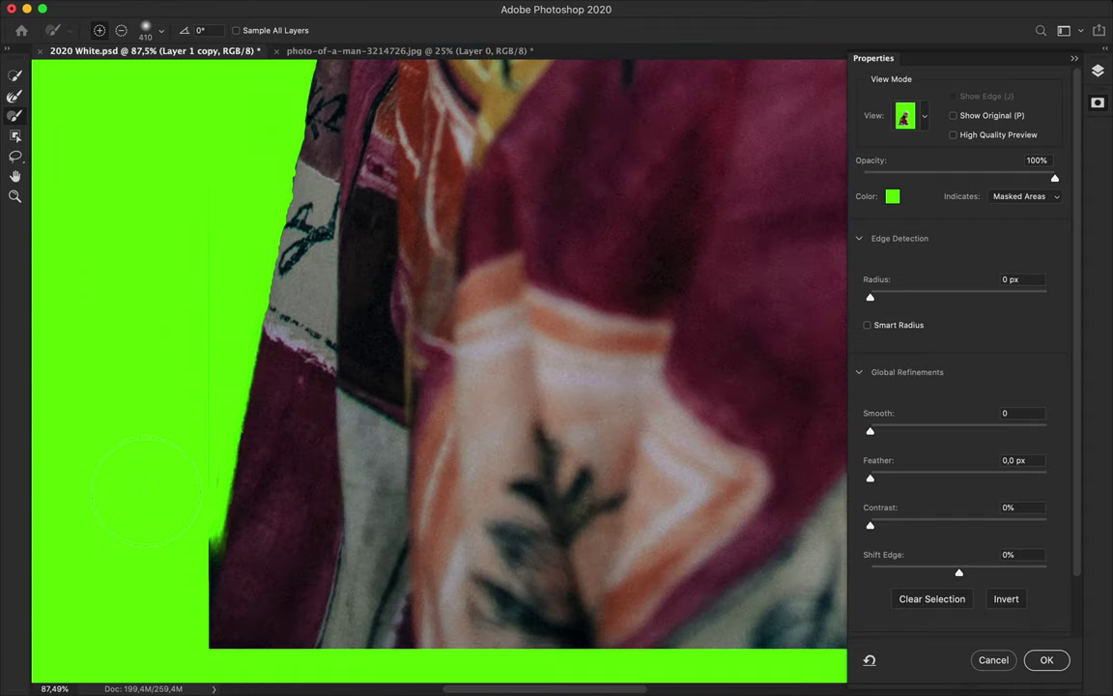
{"action": "left_click", "coordinate": [145, 30]}
{"action": "type", "text": "99"}
{"action": "key", "text": "Return"}
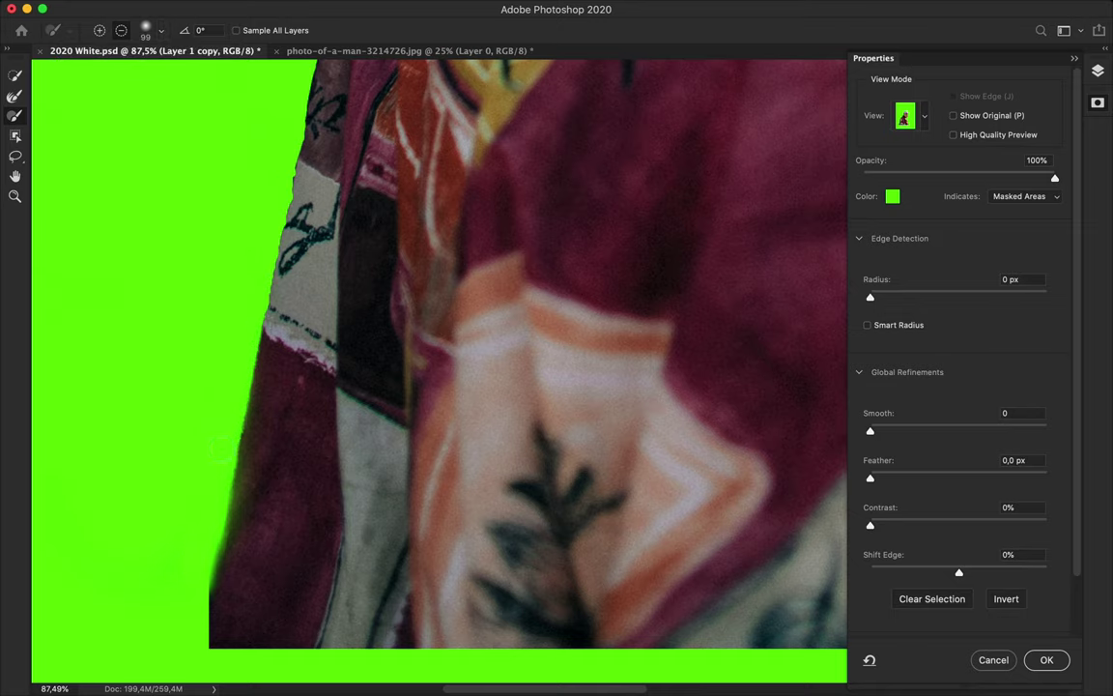
{"action": "scroll", "coordinate": [161, 604], "scroll_direction": "up", "scroll_amount": 10}
{"action": "scroll", "coordinate": [92, 112], "scroll_direction": "up", "scroll_amount": 5}
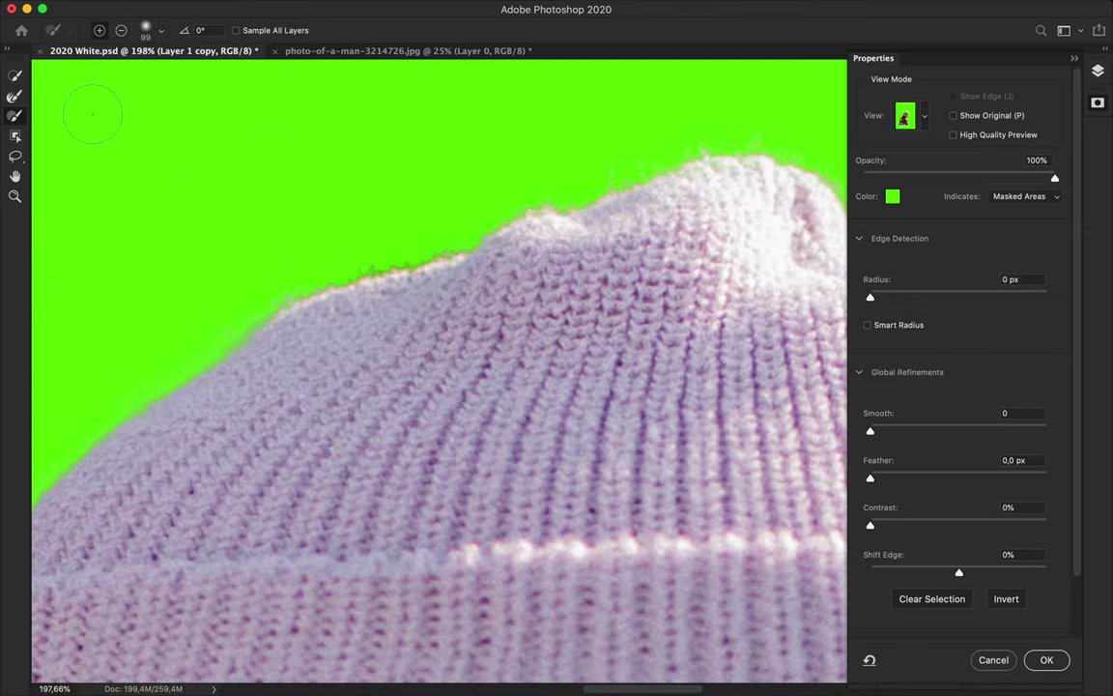
Set the masking brush to 27 px and check the beanie's crown outline.
{"action": "left_click", "coordinate": [145, 30]}
{"action": "key", "text": "Return"}
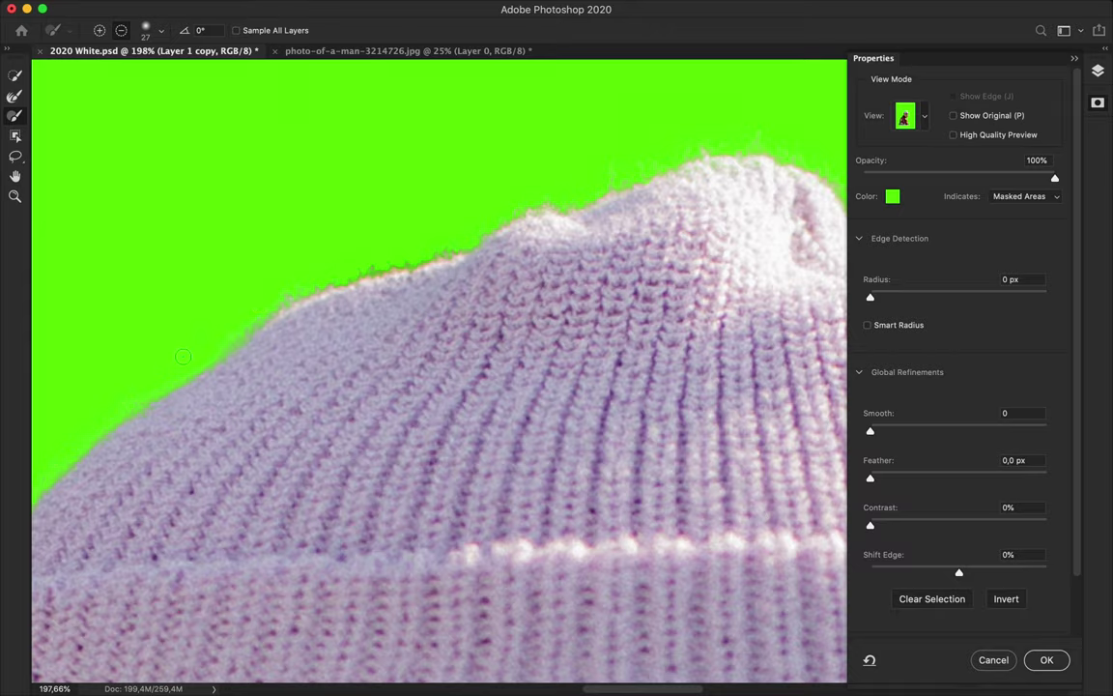
{"action": "scroll", "coordinate": [182, 357], "scroll_direction": "down", "scroll_amount": 5}
{"action": "scroll", "coordinate": [183, 357], "scroll_direction": "left", "scroll_amount": 3}
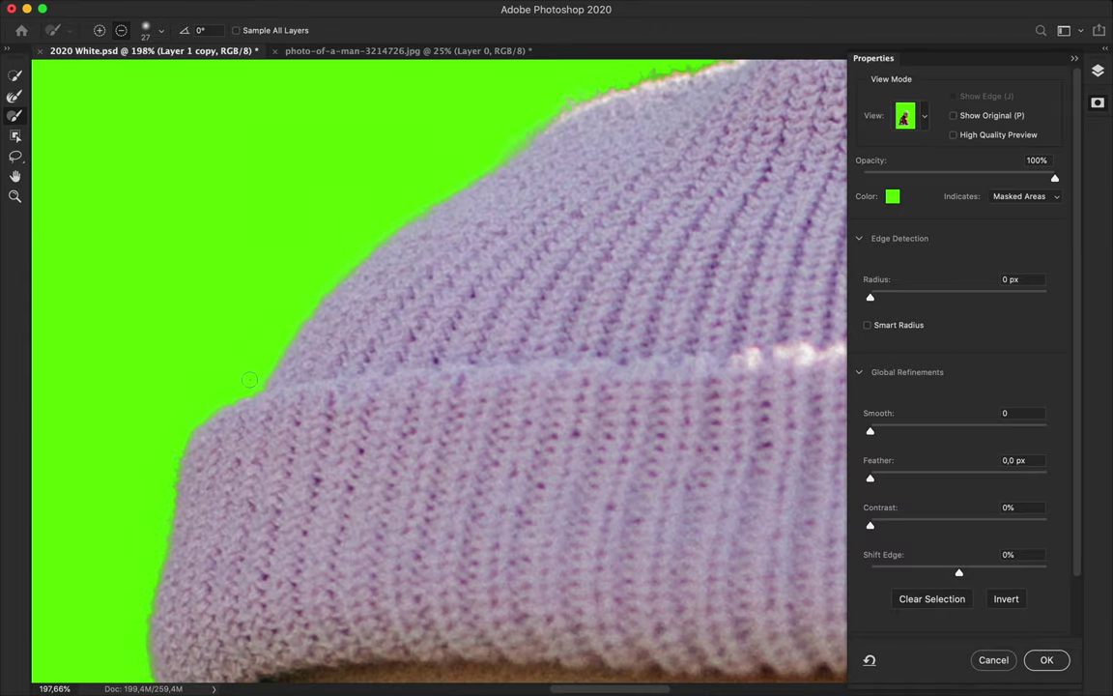
{"action": "scroll", "coordinate": [155, 489], "scroll_direction": "down", "scroll_amount": 6}
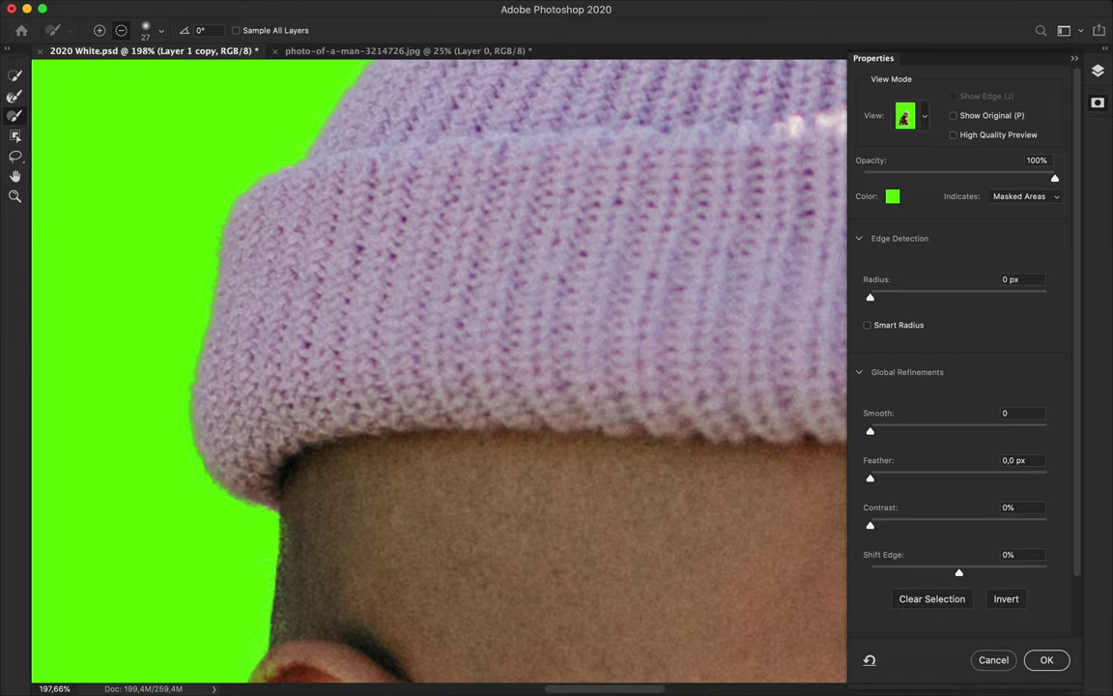
{"action": "scroll", "coordinate": [249, 527], "scroll_direction": "down", "scroll_amount": 6}
{"action": "scroll", "coordinate": [253, 599], "scroll_direction": "left", "scroll_amount": 2}
{"action": "scroll", "coordinate": [307, 438], "scroll_direction": "up", "scroll_amount": 4}
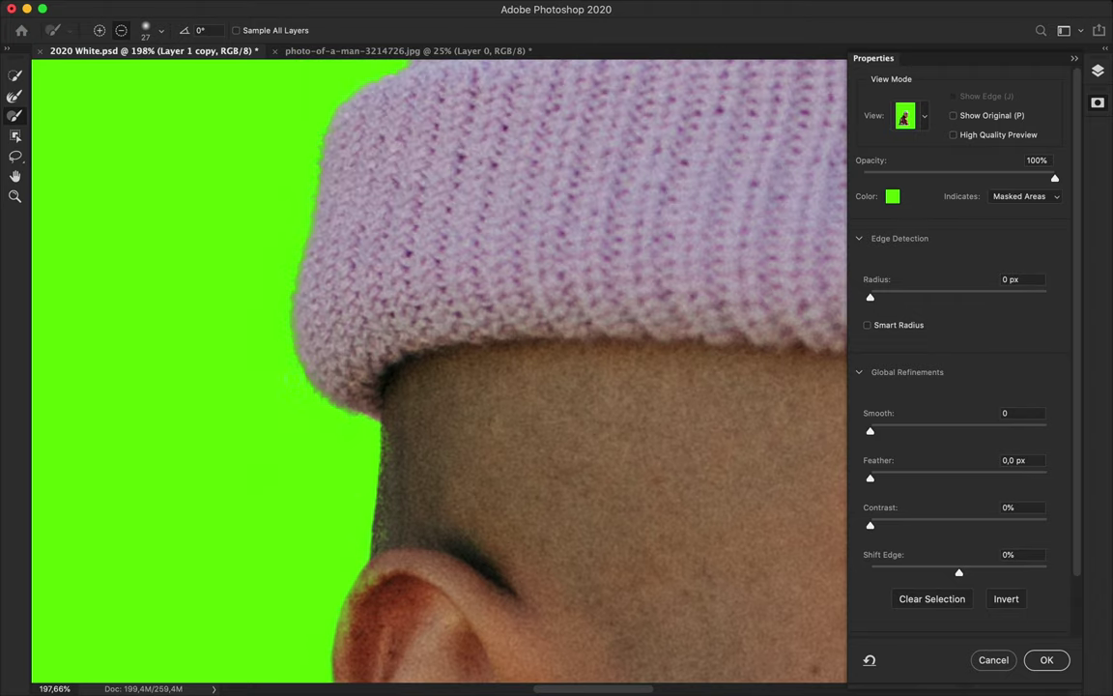
{"action": "scroll", "coordinate": [261, 305], "scroll_direction": "up", "scroll_amount": 5}
{"action": "scroll", "coordinate": [194, 343], "scroll_direction": "up", "scroll_amount": 1}
{"action": "scroll", "coordinate": [199, 356], "scroll_direction": "up", "scroll_amount": 5}
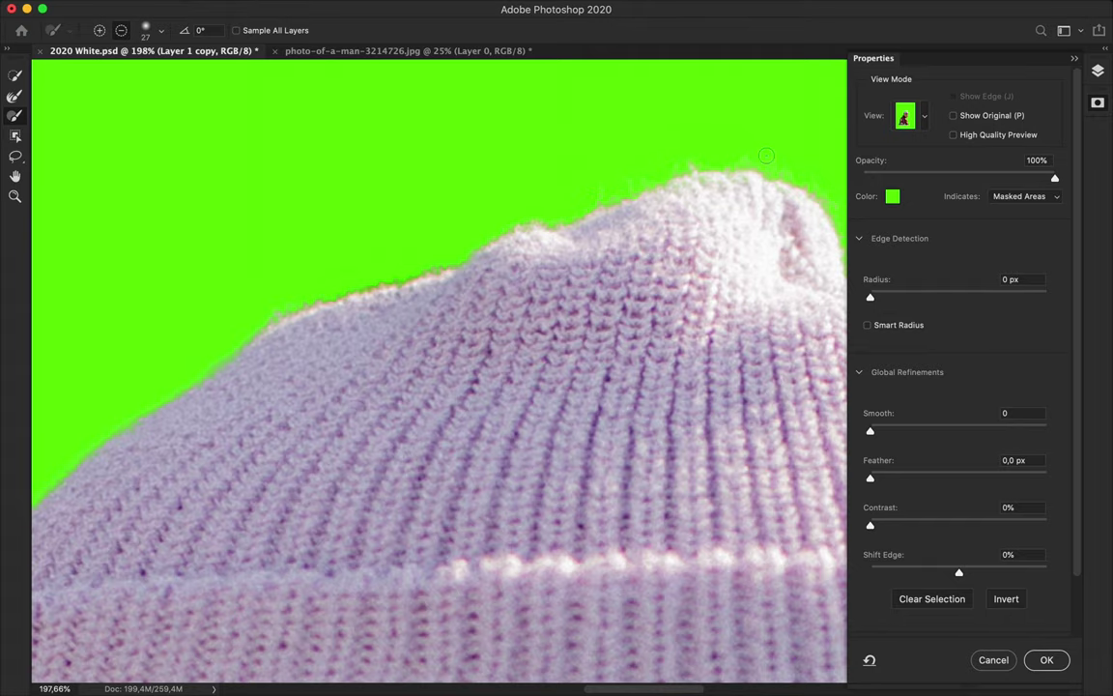
Follow the cut-out down the beanie cuff and face profile past the eye.
{"action": "scroll", "coordinate": [764, 152], "scroll_direction": "right", "scroll_amount": 5}
{"action": "scroll", "coordinate": [817, 170], "scroll_direction": "down", "scroll_amount": 1}
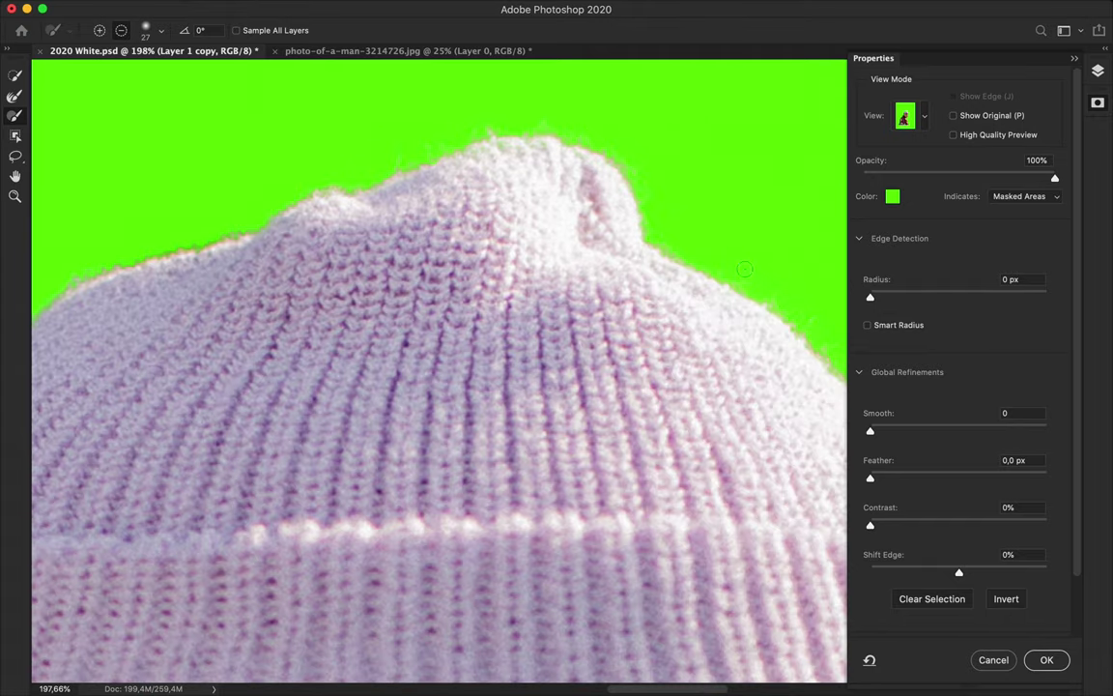
{"action": "scroll", "coordinate": [715, 254], "scroll_direction": "right", "scroll_amount": 7}
{"action": "scroll", "coordinate": [492, 237], "scroll_direction": "down", "scroll_amount": 2}
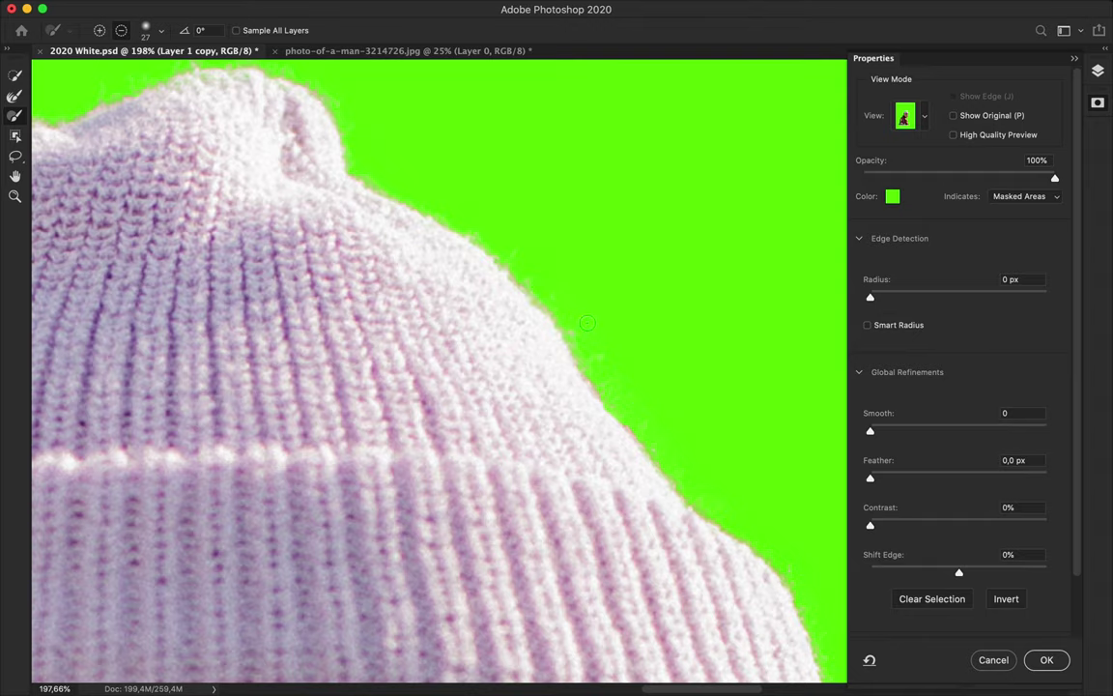
{"action": "scroll", "coordinate": [492, 183], "scroll_direction": "down", "scroll_amount": 5}
{"action": "scroll", "coordinate": [492, 184], "scroll_direction": "right", "scroll_amount": 2}
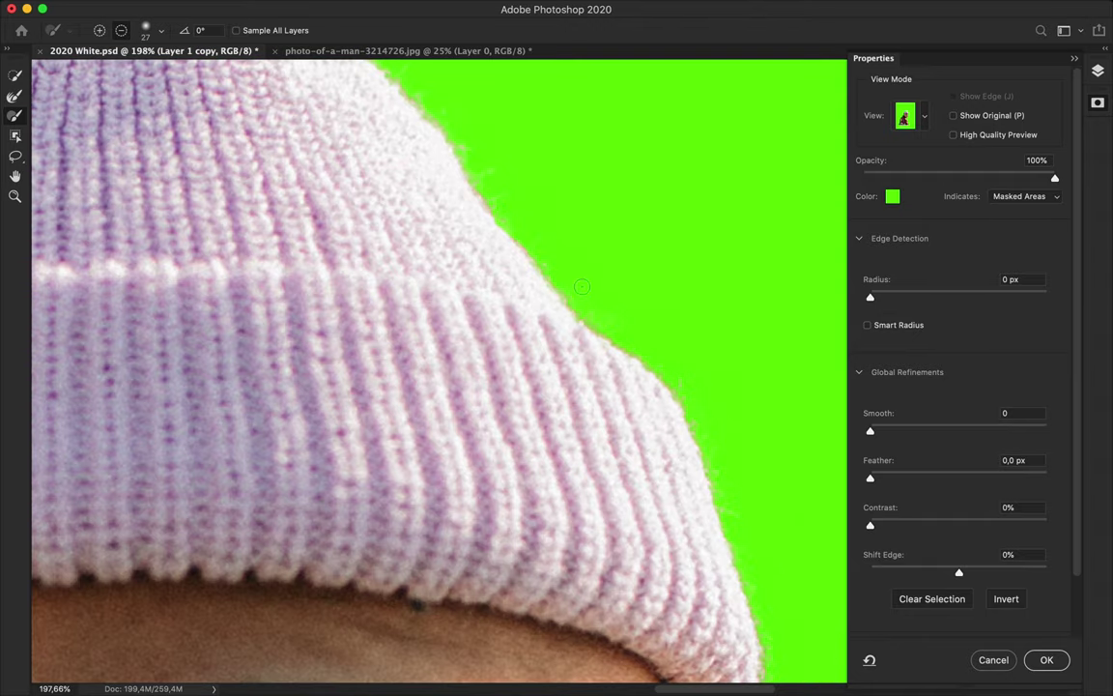
{"action": "scroll", "coordinate": [634, 323], "scroll_direction": "down", "scroll_amount": 2}
{"action": "scroll", "coordinate": [634, 322], "scroll_direction": "right", "scroll_amount": 2}
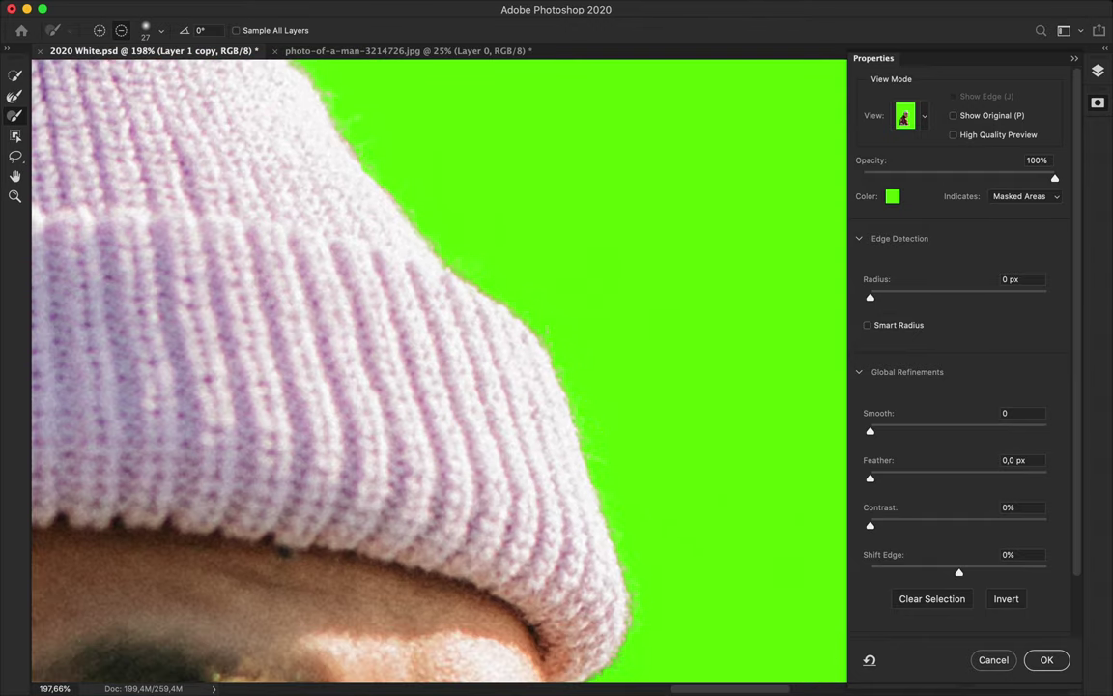
{"action": "scroll", "coordinate": [627, 507], "scroll_direction": "down", "scroll_amount": 5}
{"action": "scroll", "coordinate": [628, 508], "scroll_direction": "right", "scroll_amount": 1}
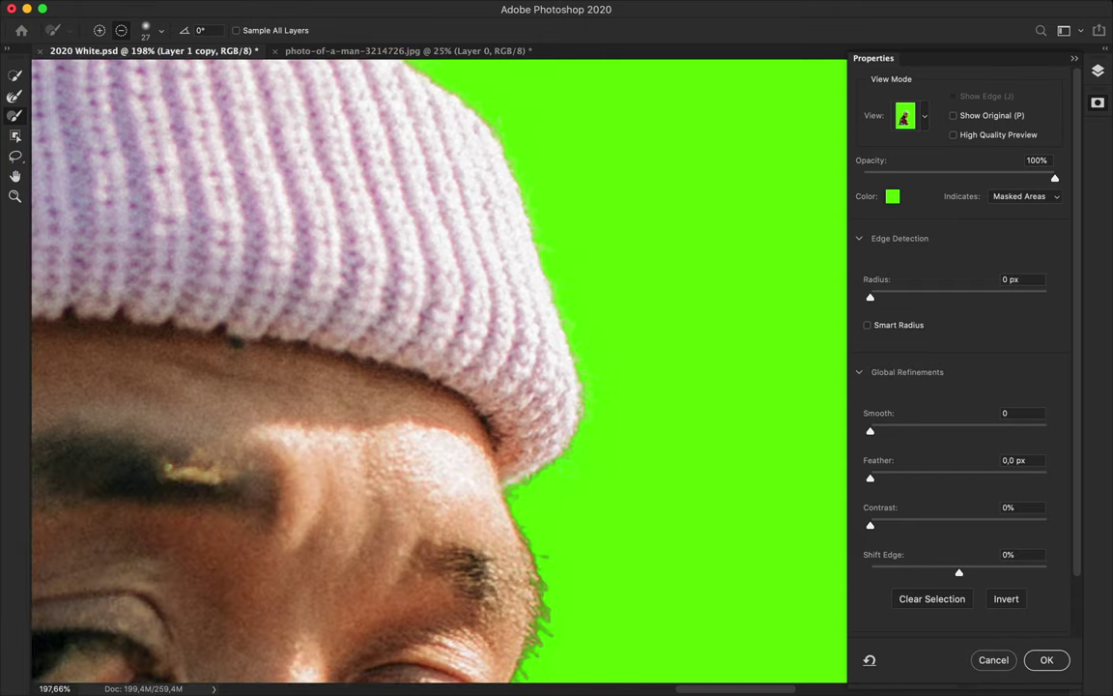
{"action": "scroll", "coordinate": [571, 296], "scroll_direction": "down", "scroll_amount": 6}
{"action": "scroll", "coordinate": [571, 296], "scroll_direction": "right", "scroll_amount": 1}
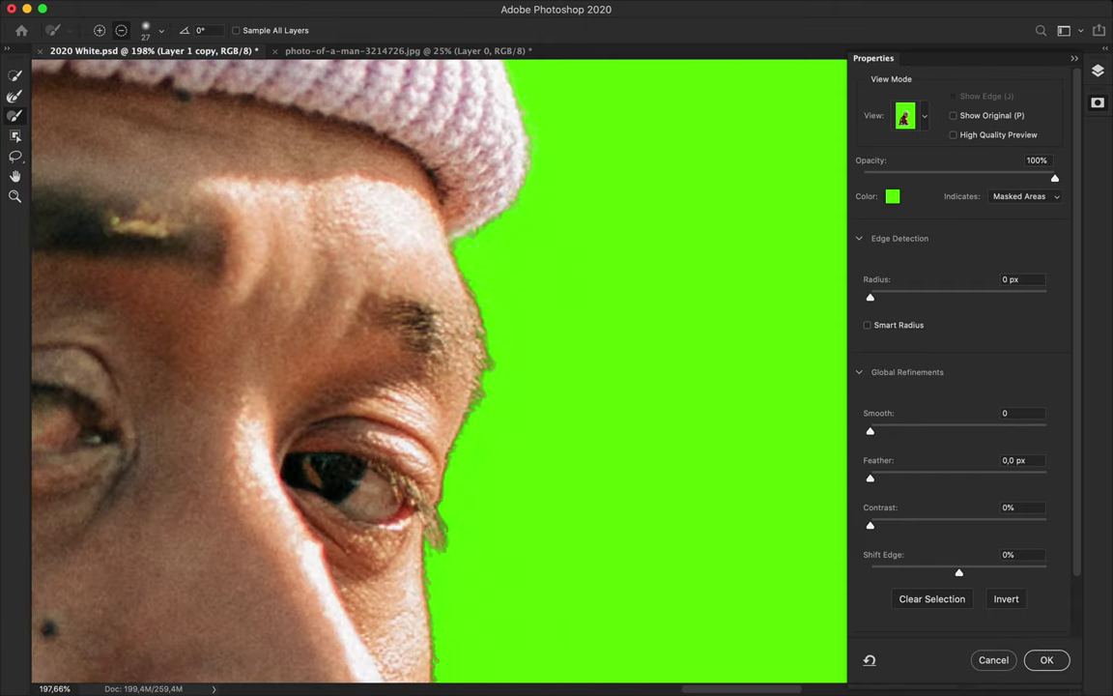
Paint the Refine Edge Brush along the brow edge and toggle the brush mode.
{"action": "left_click_drag", "start_coordinate": [517, 366], "coordinate": [522, 417]}
{"action": "key", "text": "alt"}
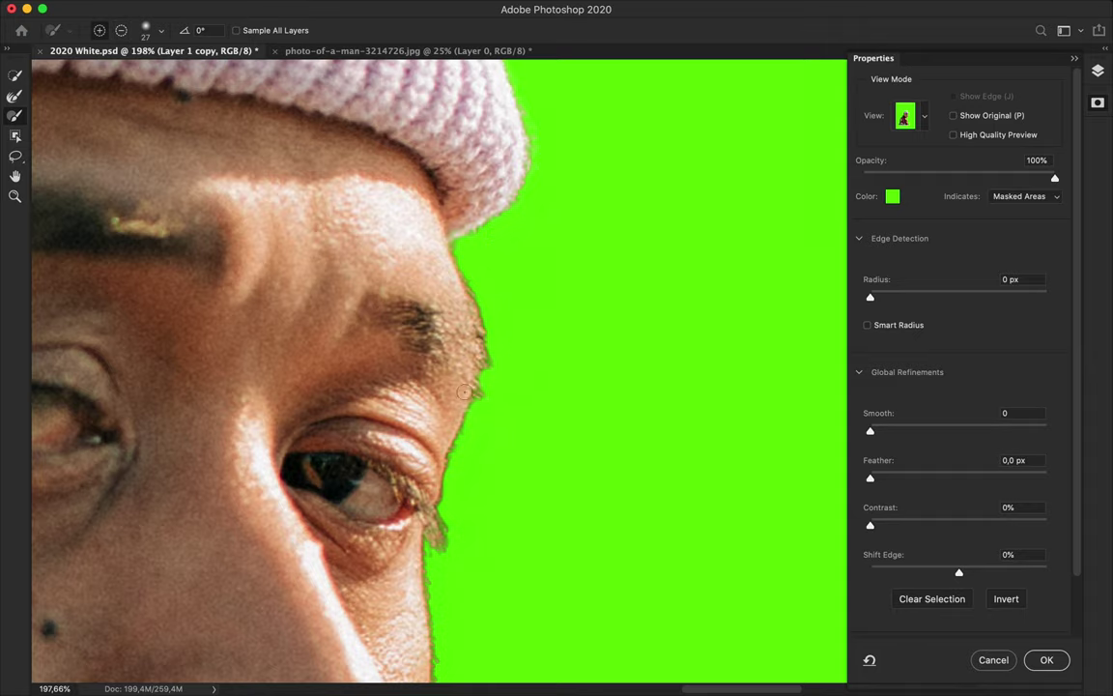
{"action": "scroll", "coordinate": [401, 425], "scroll_direction": "down", "scroll_amount": 6}
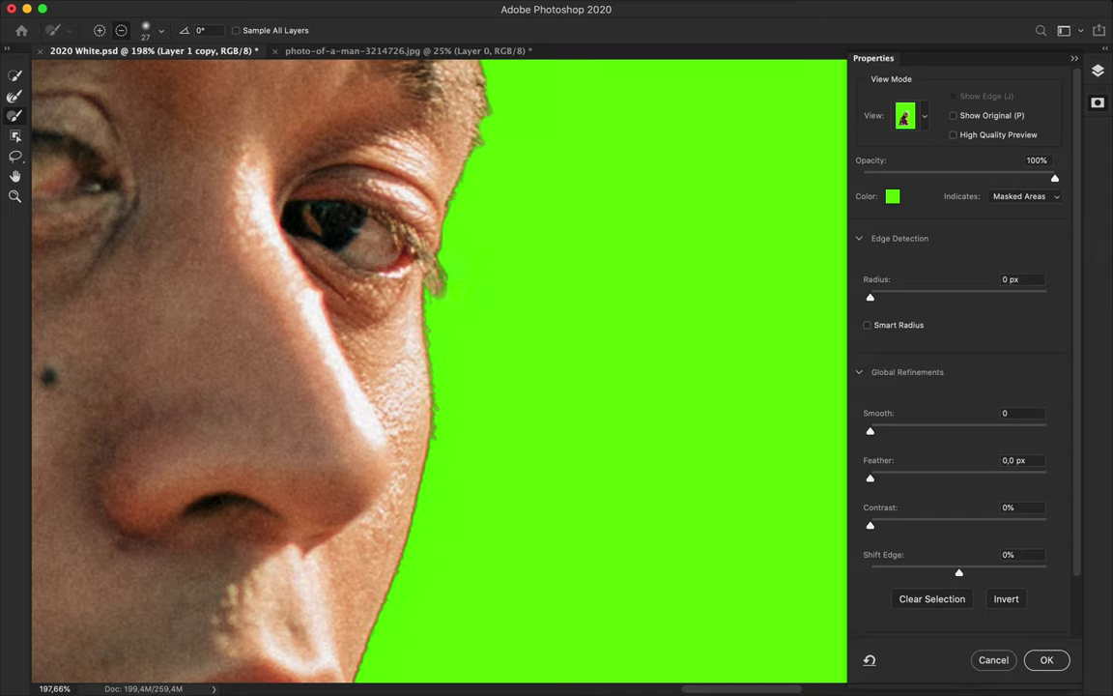
{"action": "scroll", "coordinate": [439, 371], "scroll_direction": "down", "scroll_amount": 5}
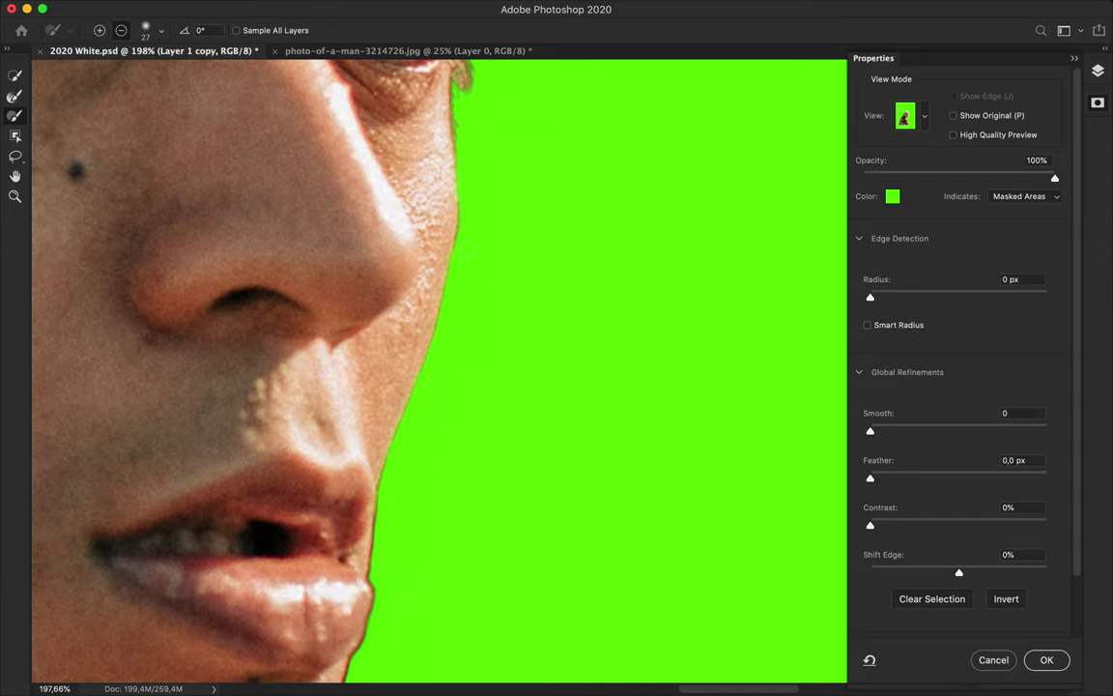
{"action": "scroll", "coordinate": [439, 371], "scroll_direction": "down", "scroll_amount": 8}
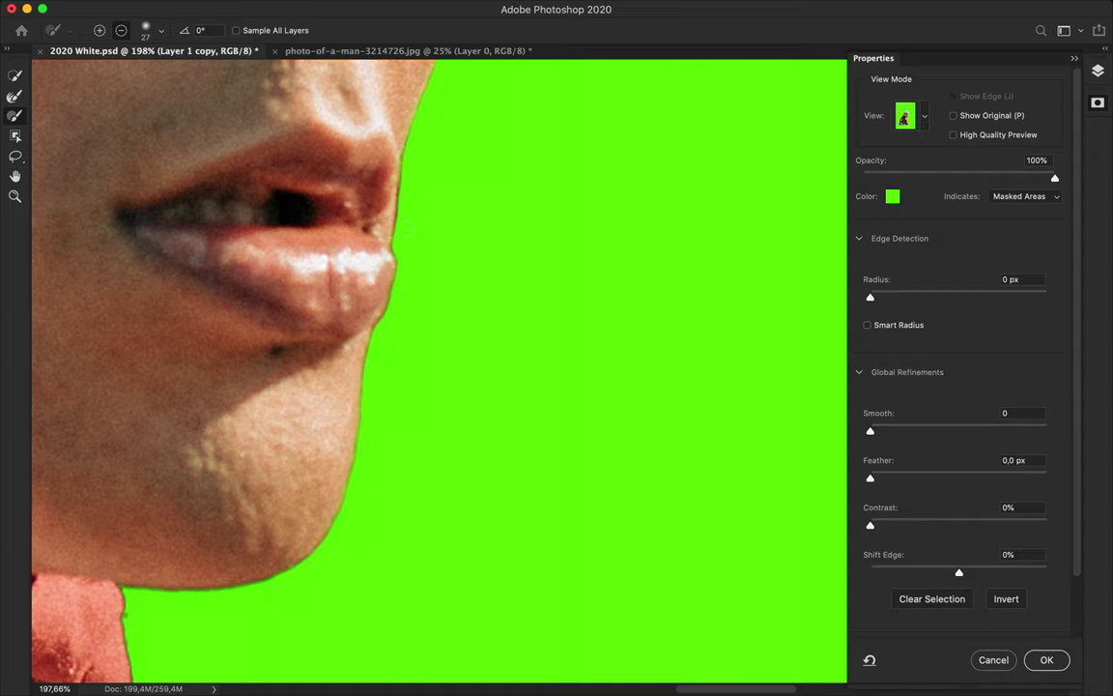
{"action": "scroll", "coordinate": [435, 367], "scroll_direction": "down", "scroll_amount": 5}
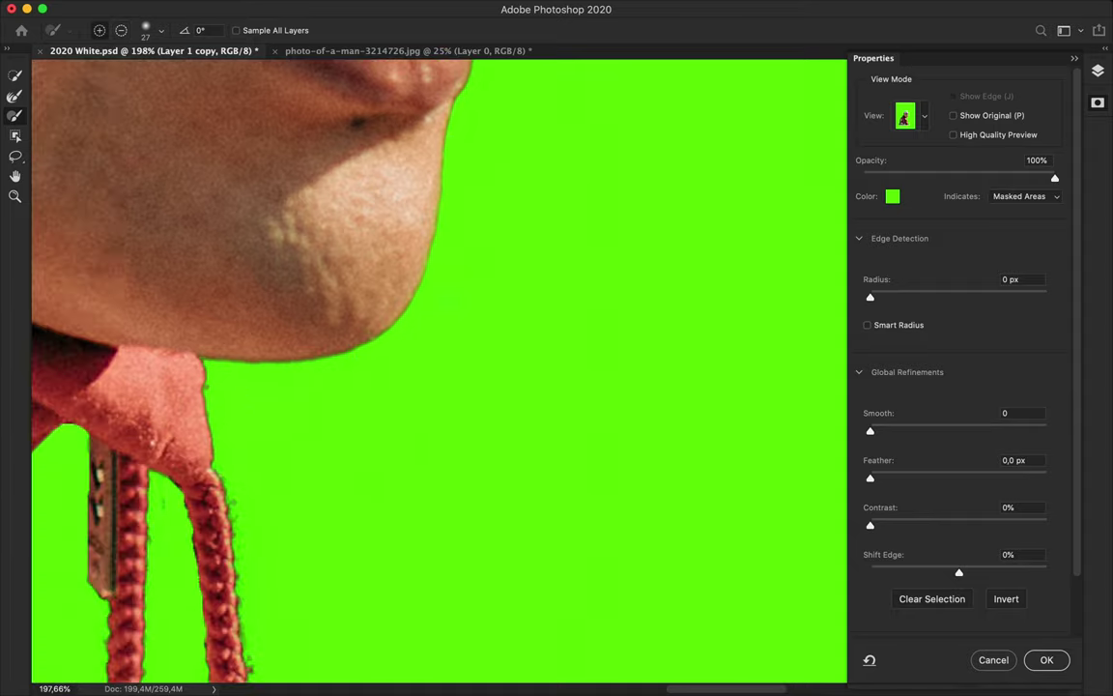
Refine the cut-out edge along the jaw, then switch the brush to Subtract mode.
{"action": "left_click_drag", "start_coordinate": [188, 325], "coordinate": [347, 307]}
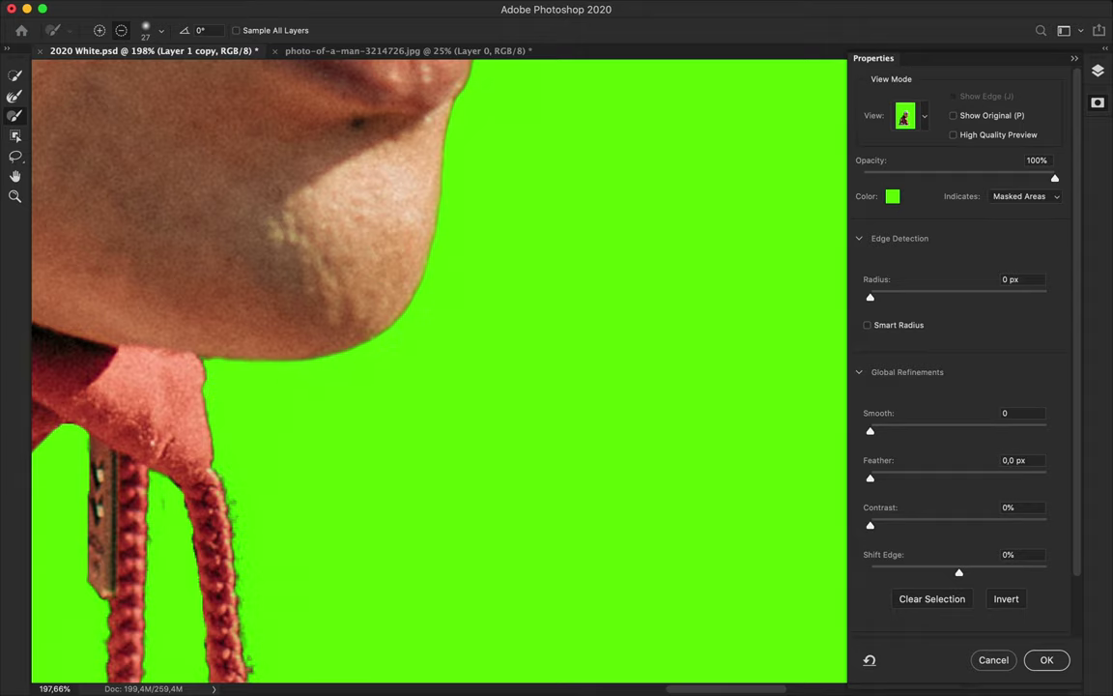
{"action": "scroll", "coordinate": [435, 367], "scroll_direction": "up", "scroll_amount": 3}
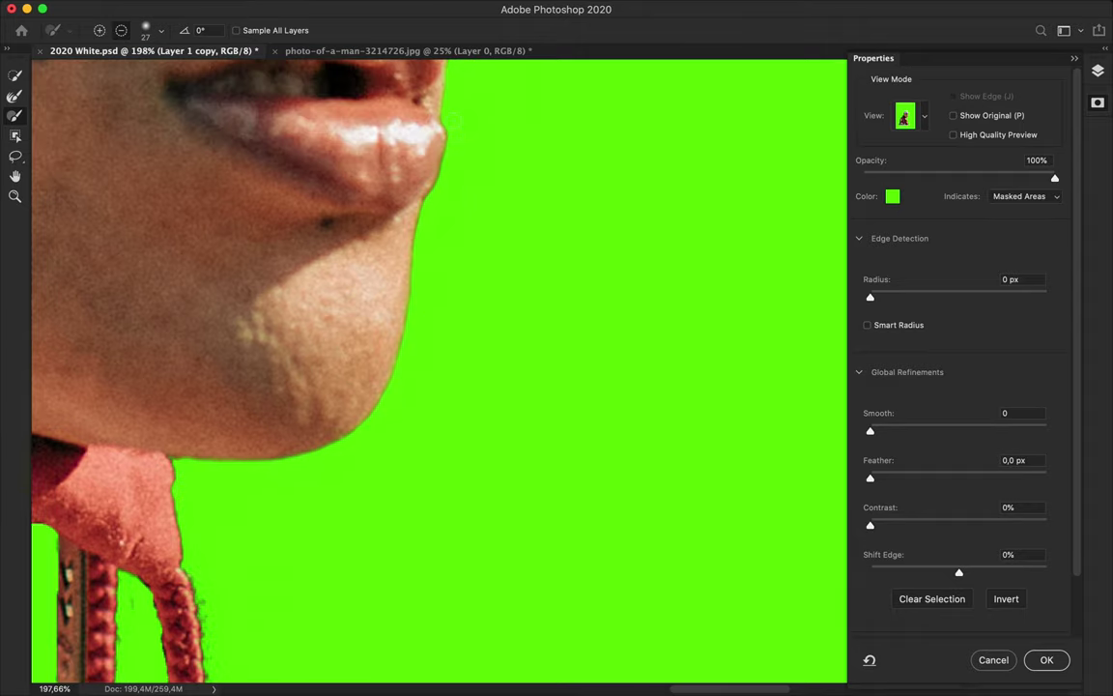
{"action": "scroll", "coordinate": [370, 246], "scroll_direction": "down", "scroll_amount": 5}
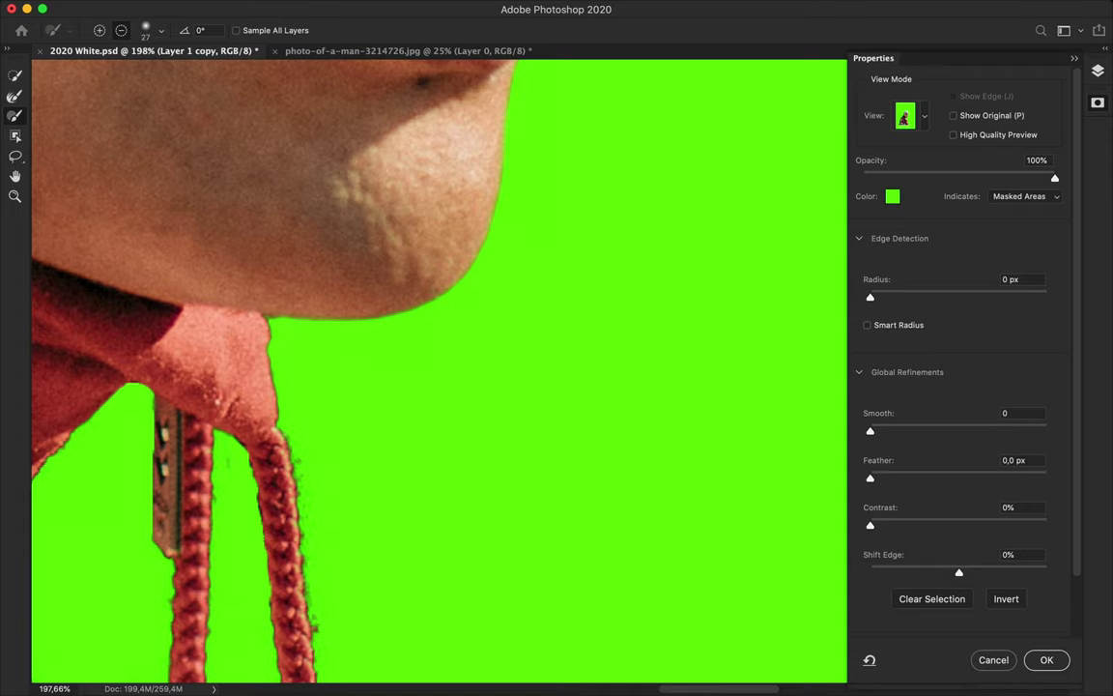
{"action": "scroll", "coordinate": [405, 271], "scroll_direction": "down", "scroll_amount": 5}
{"action": "key", "text": "alt"}
Refine the left edge of the right hanging cord.
{"action": "left_click_drag", "start_coordinate": [307, 184], "coordinate": [320, 328]}
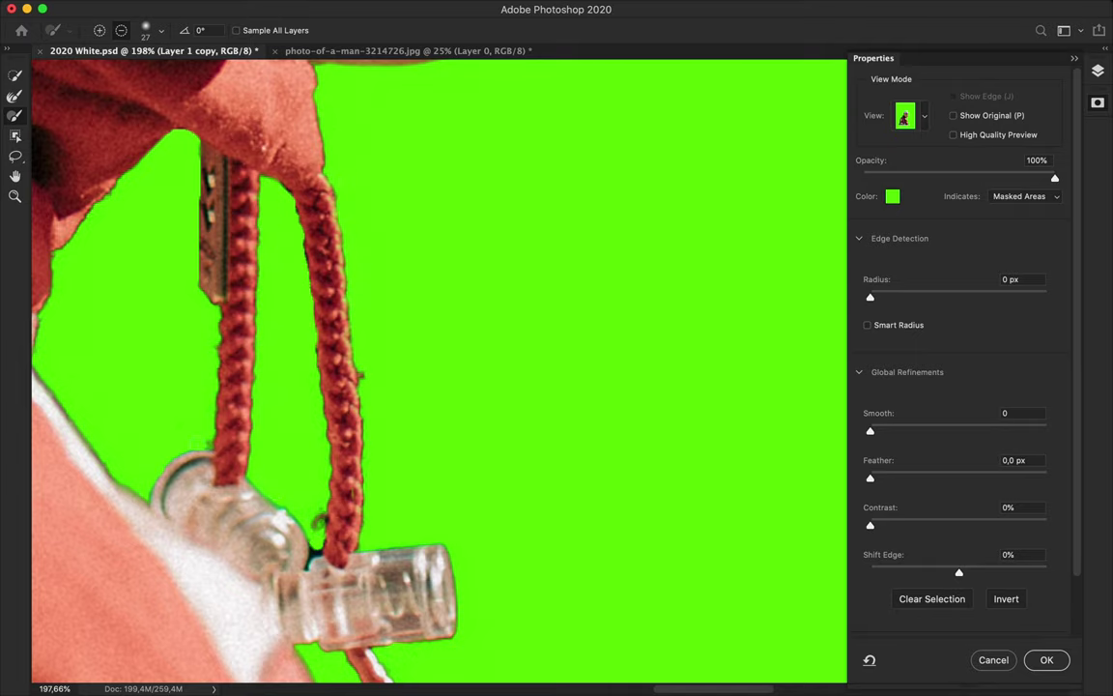
{"action": "scroll", "coordinate": [196, 307], "scroll_direction": "up", "scroll_amount": 2}
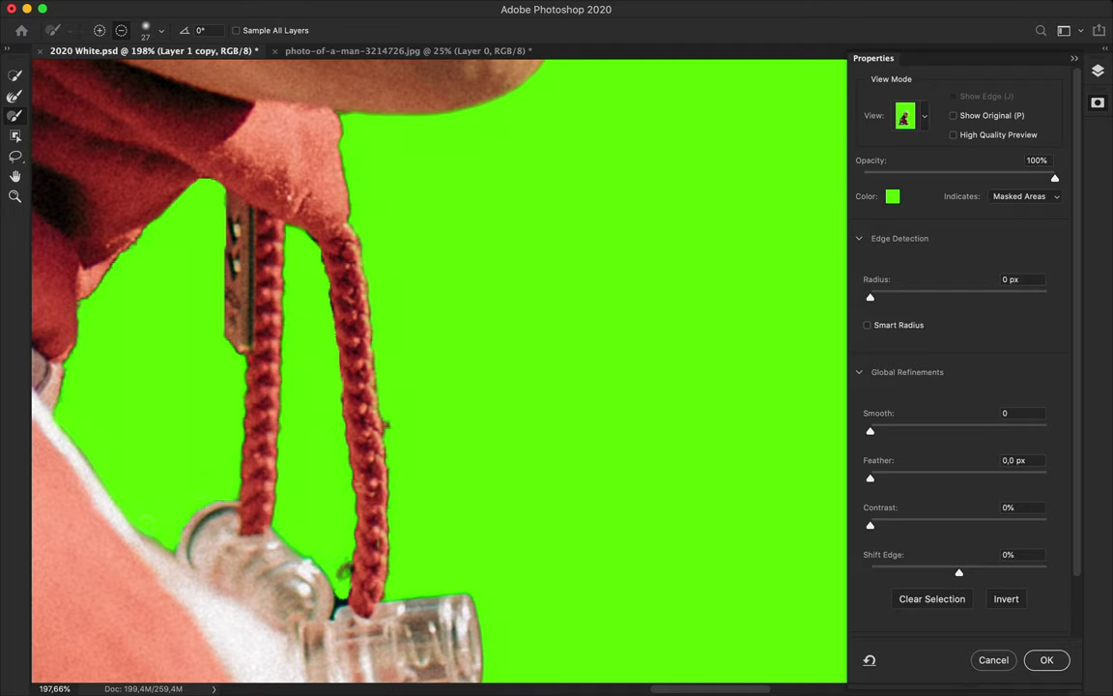
{"action": "scroll", "coordinate": [102, 441], "scroll_direction": "down", "scroll_amount": 5}
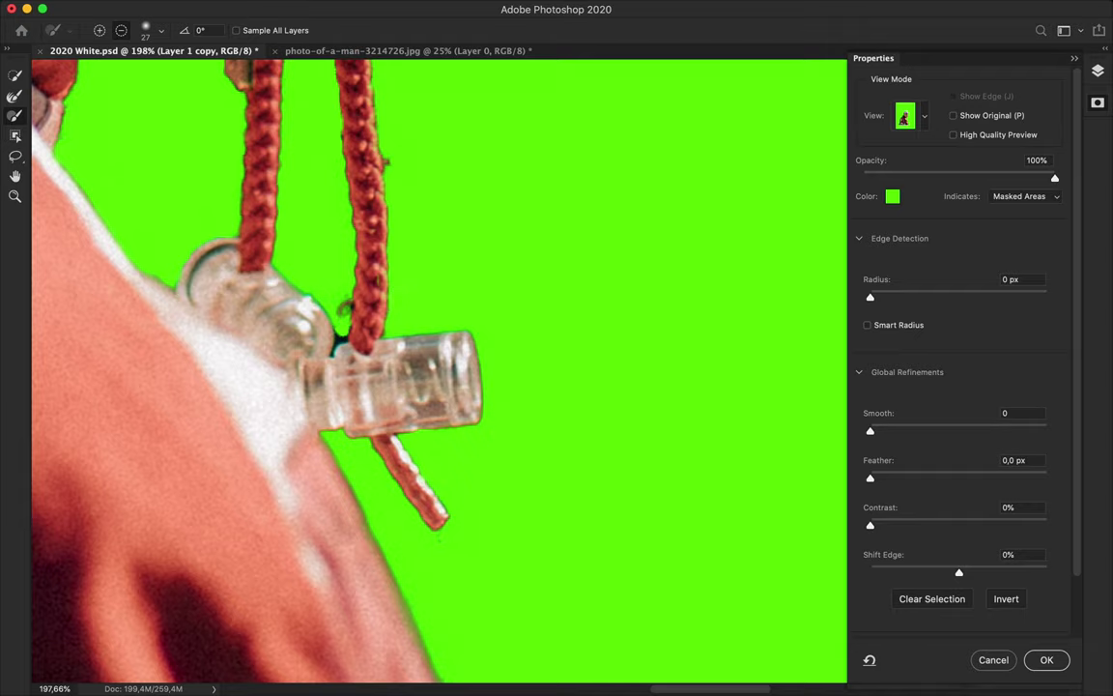
{"action": "scroll", "coordinate": [266, 254], "scroll_direction": "down", "scroll_amount": 4}
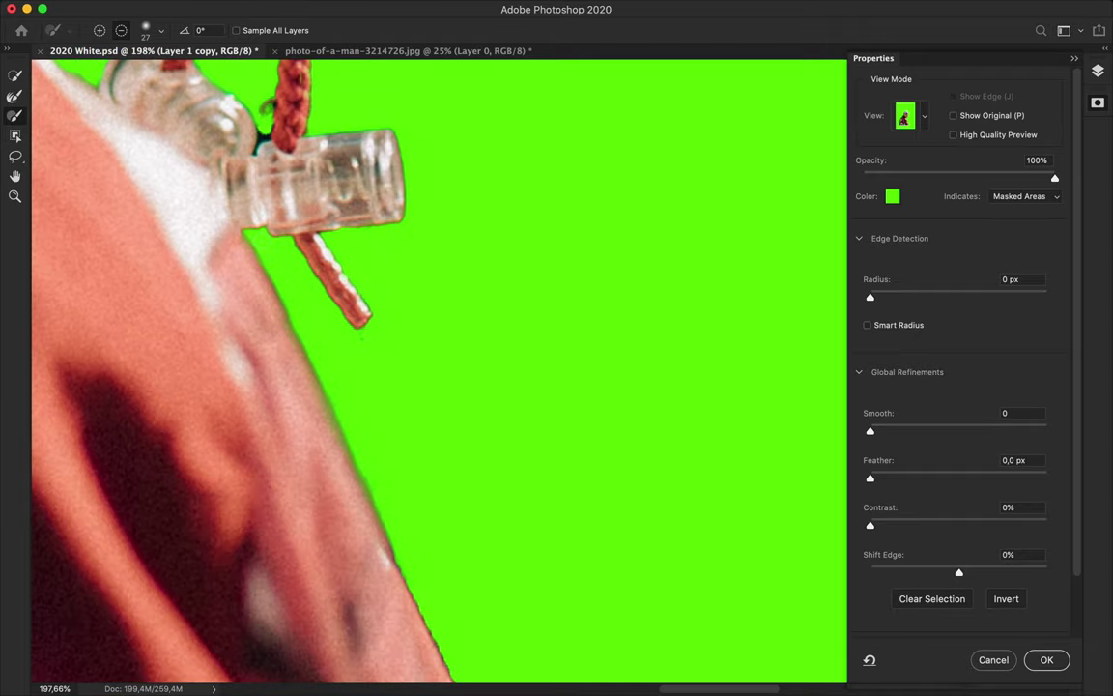
{"action": "scroll", "coordinate": [328, 435], "scroll_direction": "down", "scroll_amount": 3}
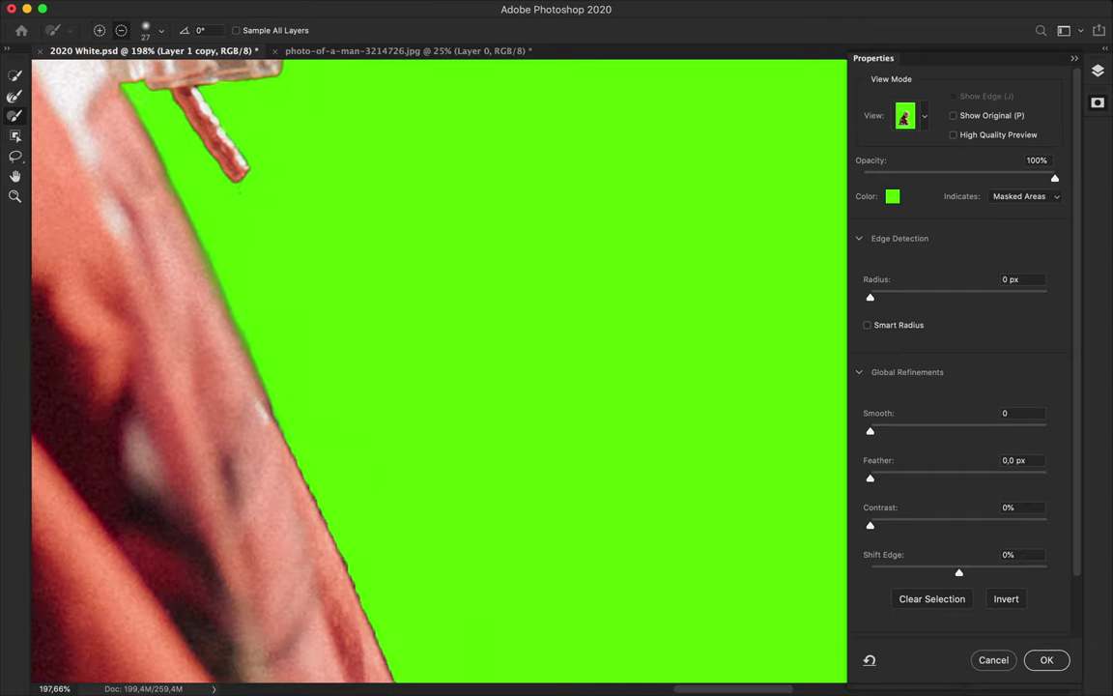
{"action": "scroll", "coordinate": [244, 287], "scroll_direction": "down", "scroll_amount": 1}
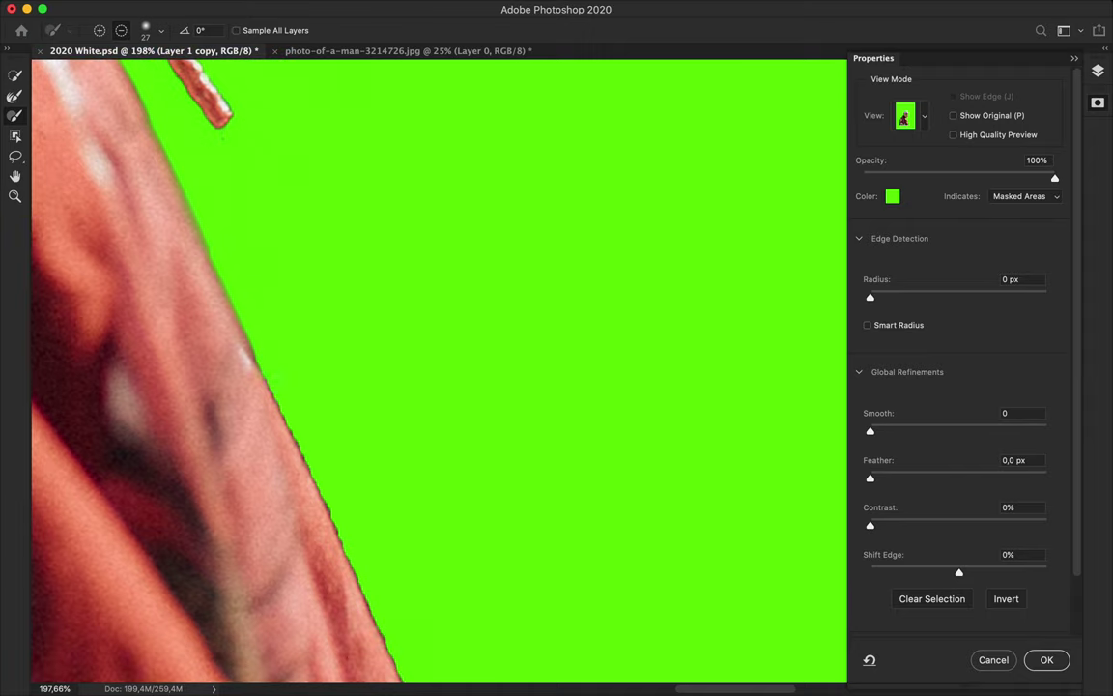
{"action": "scroll", "coordinate": [245, 287], "scroll_direction": "down", "scroll_amount": 2}
Smooth the shoulder edge and remove the dark fringe along the skin.
{"action": "left_click", "coordinate": [244, 287]}
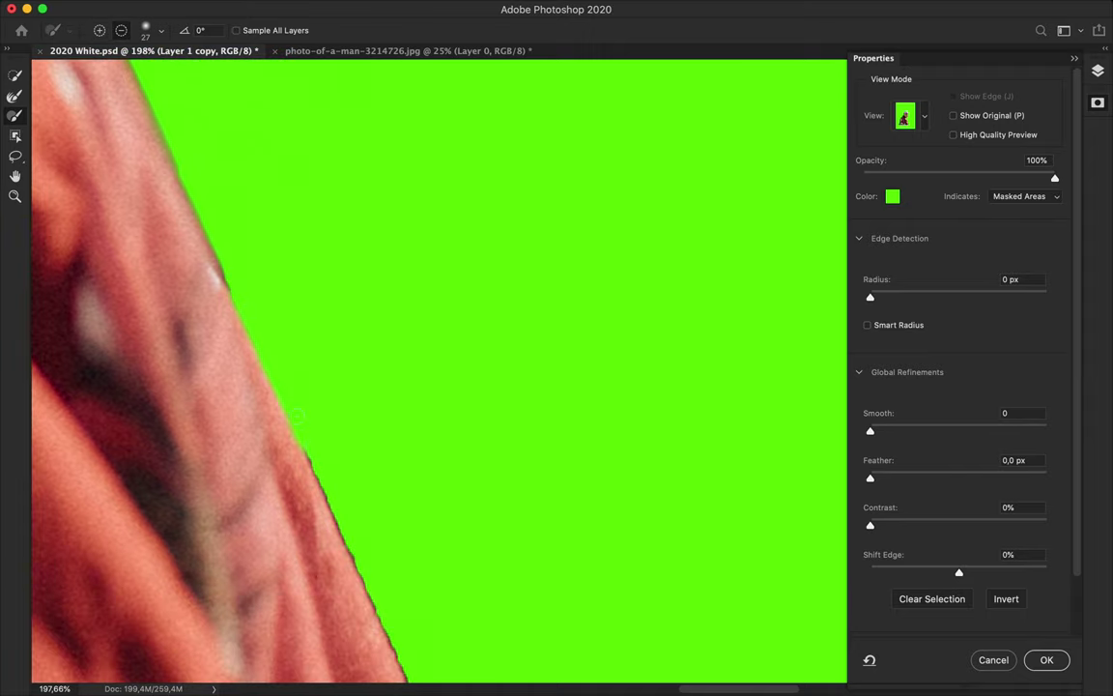
{"action": "scroll", "coordinate": [329, 531], "scroll_direction": "down", "scroll_amount": 2}
{"action": "left_click_drag", "start_coordinate": [276, 319], "coordinate": [343, 488]}
{"action": "scroll", "coordinate": [232, 372], "scroll_direction": "down", "scroll_amount": 5}
{"action": "scroll", "coordinate": [232, 372], "scroll_direction": "right", "scroll_amount": 2}
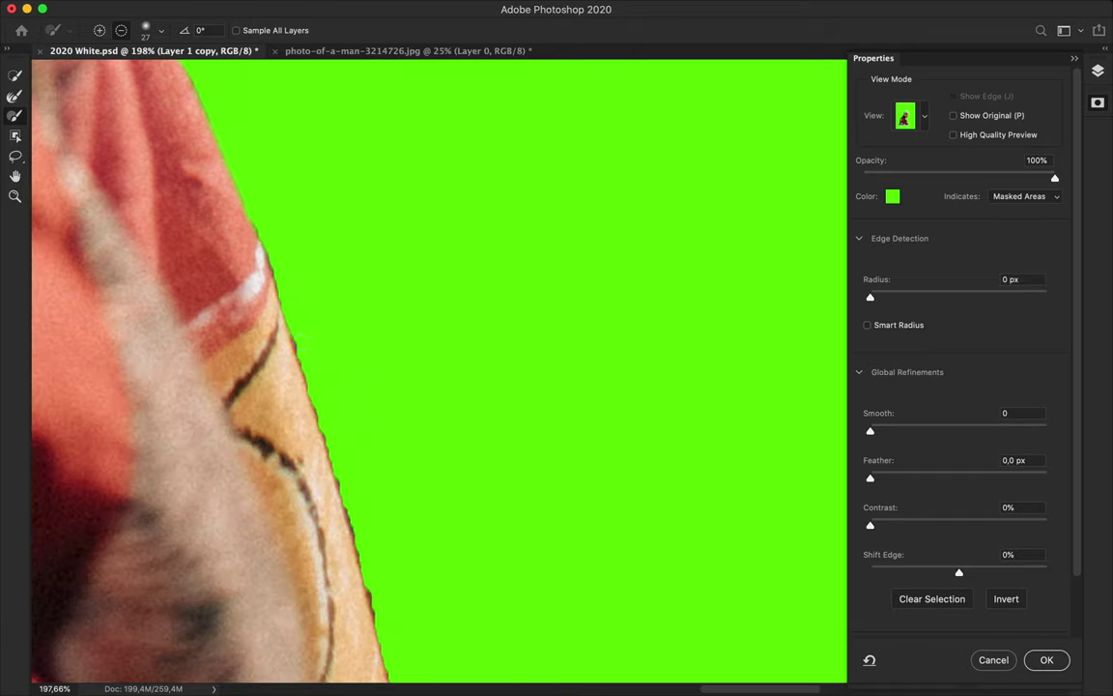
{"action": "scroll", "coordinate": [267, 319], "scroll_direction": "down", "scroll_amount": 4}
{"action": "scroll", "coordinate": [266, 319], "scroll_direction": "right", "scroll_amount": 1}
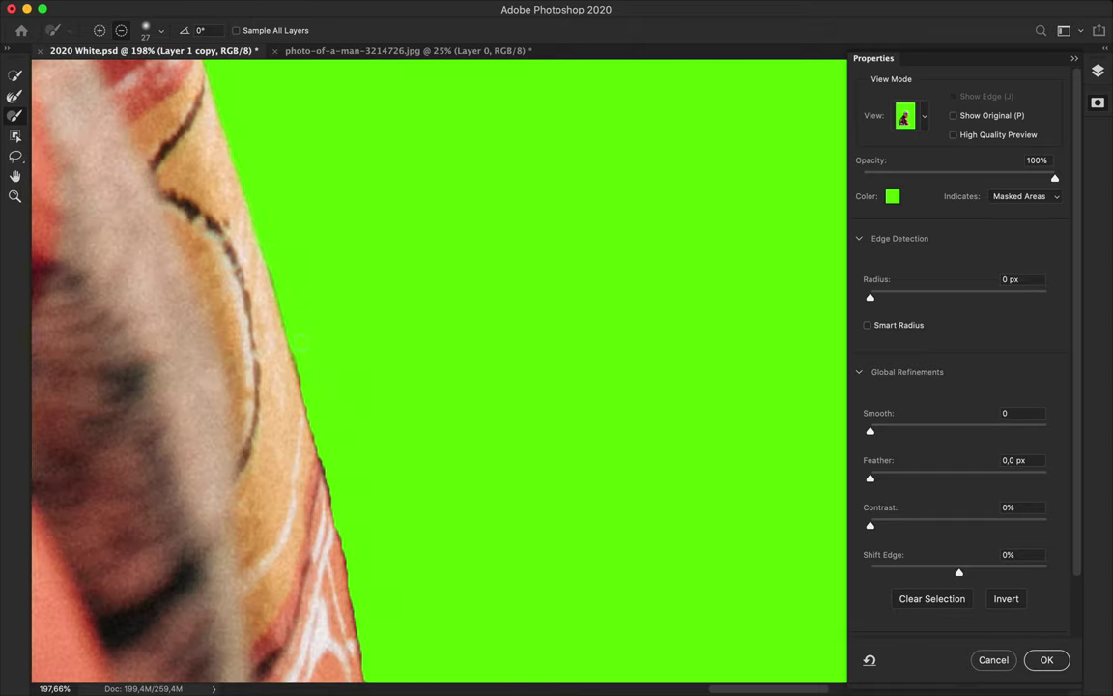
{"action": "scroll", "coordinate": [267, 334], "scroll_direction": "down", "scroll_amount": 5}
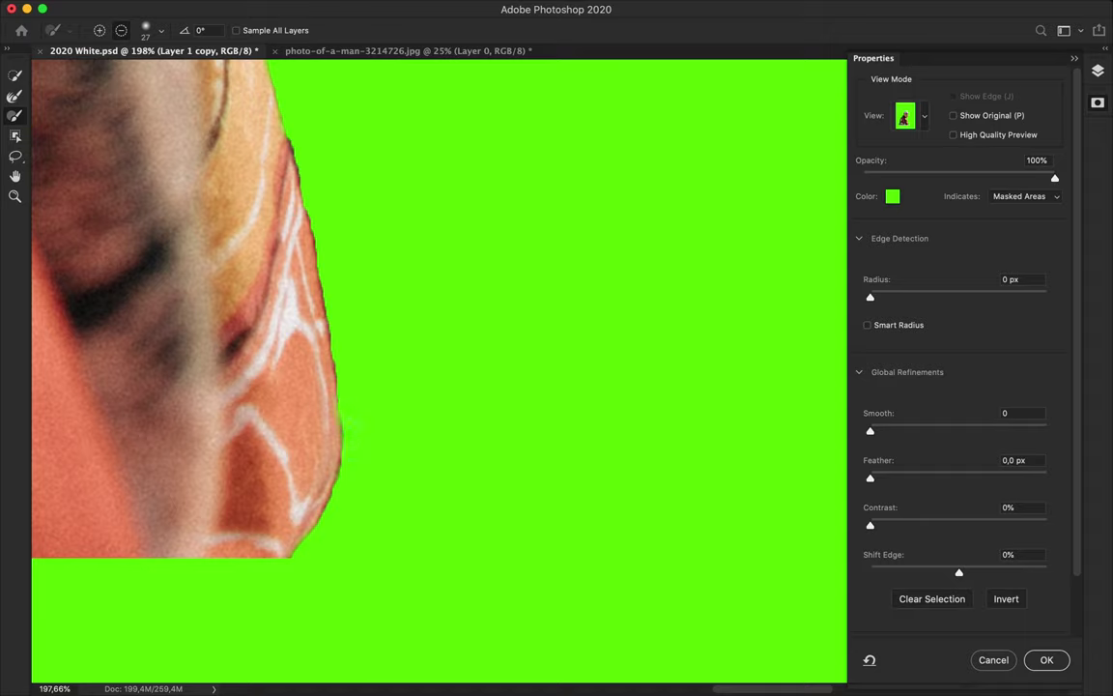
{"action": "mouse_move", "coordinate": [260, 121]}
{"action": "left_mouse_down"}
{"action": "mouse_move", "coordinate": [301, 343]}
{"action": "mouse_move", "coordinate": [263, 121]}
{"action": "left_mouse_up"}
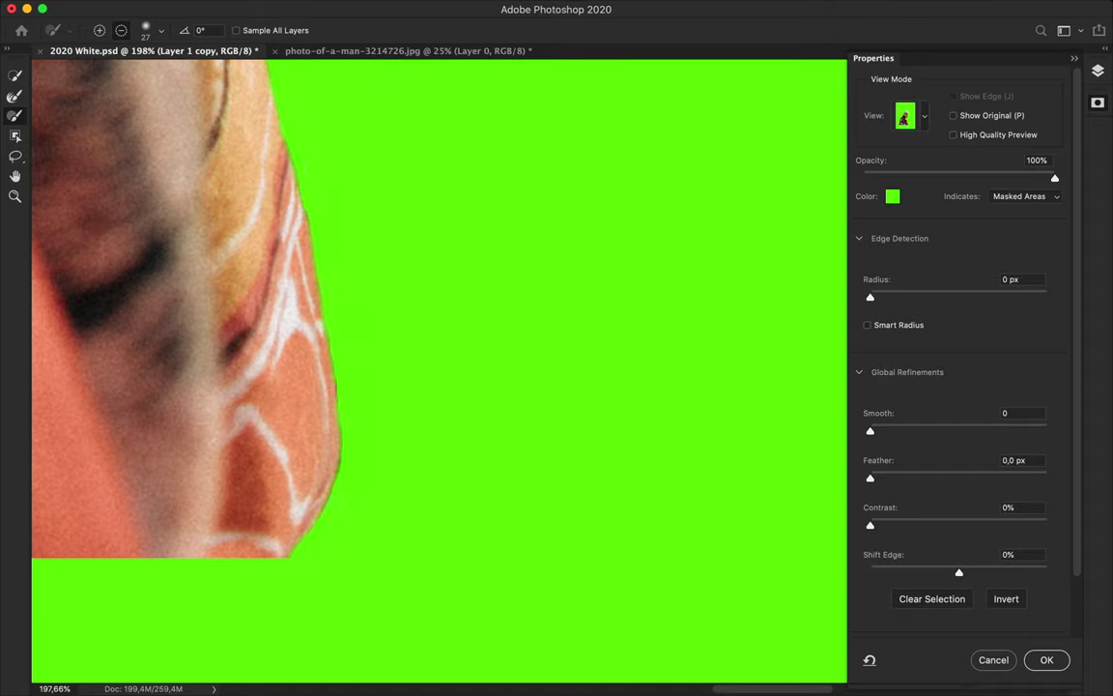
{"action": "scroll", "coordinate": [342, 354], "scroll_direction": "up", "scroll_amount": 5}
{"action": "left_click_drag", "start_coordinate": [145, 77], "coordinate": [256, 324]}
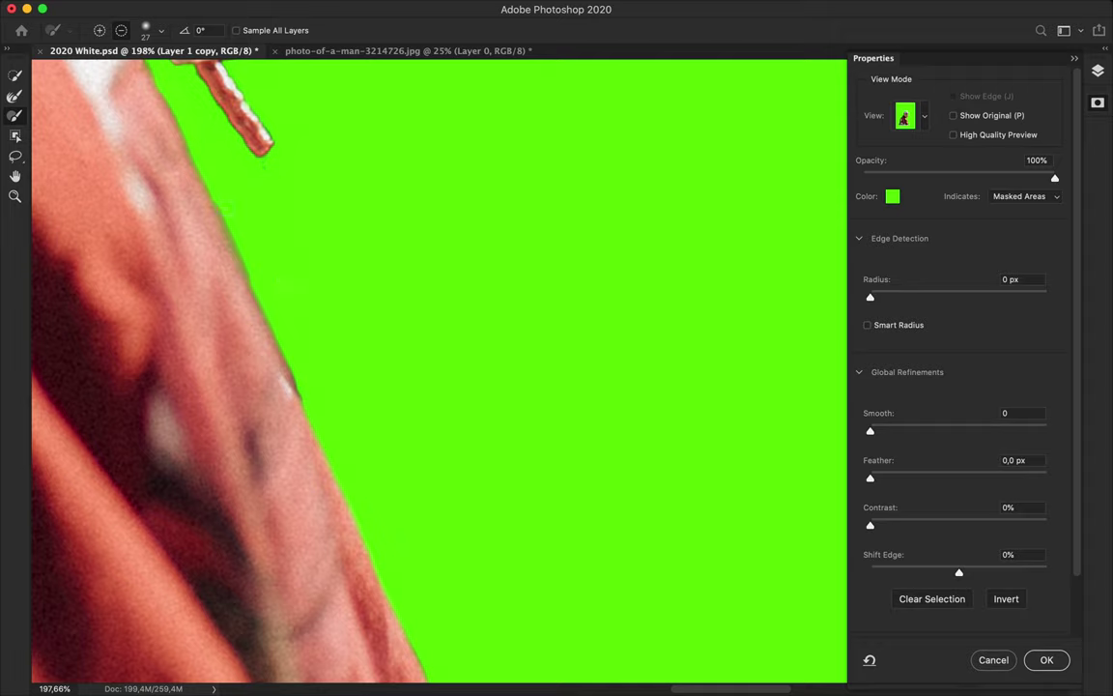
Set the Refine Edge Brush size to 8 px.
{"action": "scroll", "coordinate": [439, 371], "scroll_direction": "up", "scroll_amount": 3}
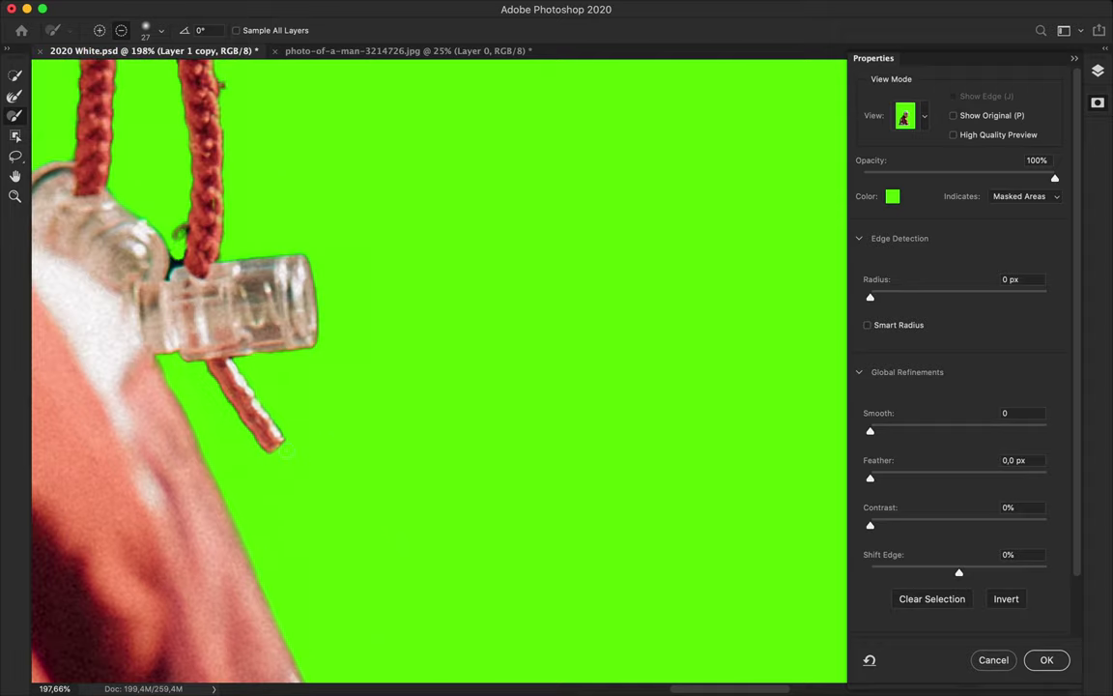
{"action": "scroll", "coordinate": [251, 401], "scroll_direction": "up", "scroll_amount": 3}
{"action": "scroll", "coordinate": [251, 401], "scroll_direction": "up", "scroll_amount": 3}
{"action": "left_click", "coordinate": [145, 30]}
{"action": "left_click_drag", "start_coordinate": [87, 72], "coordinate": [78, 73]}
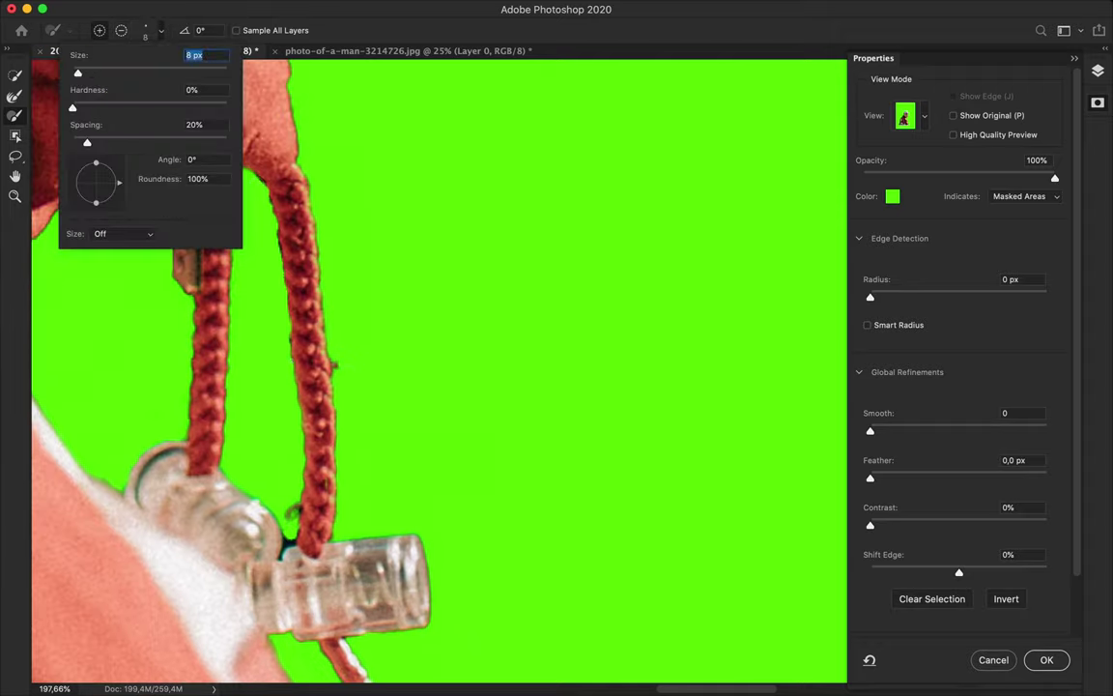
Refine the fringe along the rope's edges and the toggle's right side.
{"action": "scroll", "coordinate": [224, 382], "scroll_direction": "up", "scroll_amount": 5}
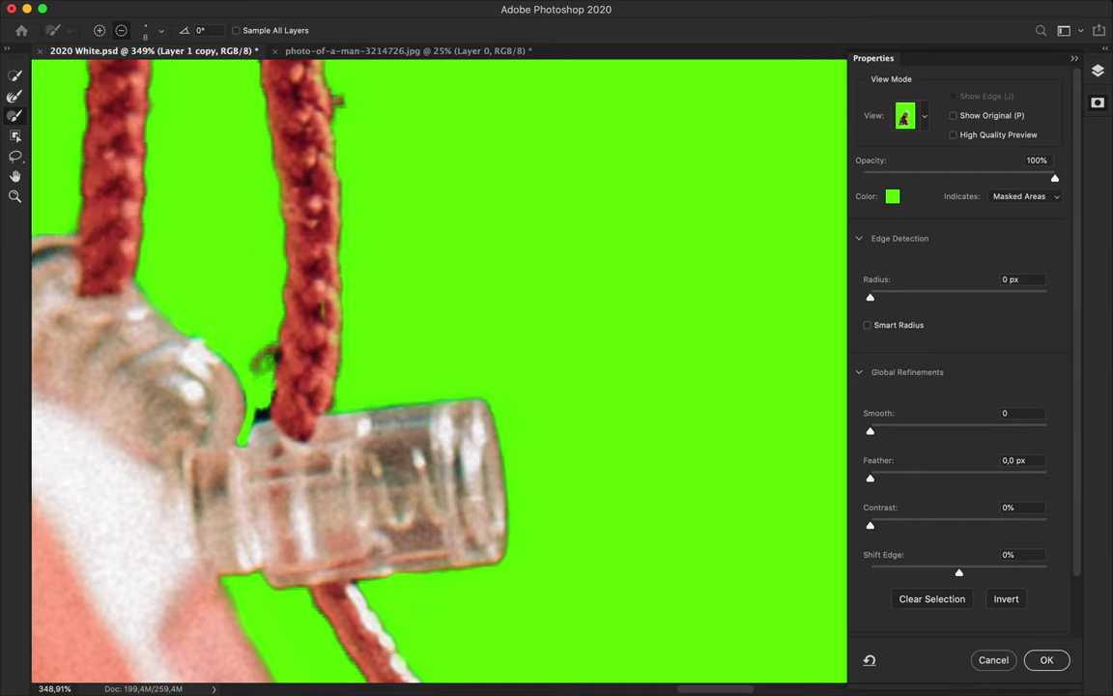
{"action": "left_click_drag", "start_coordinate": [260, 413], "coordinate": [244, 324]}
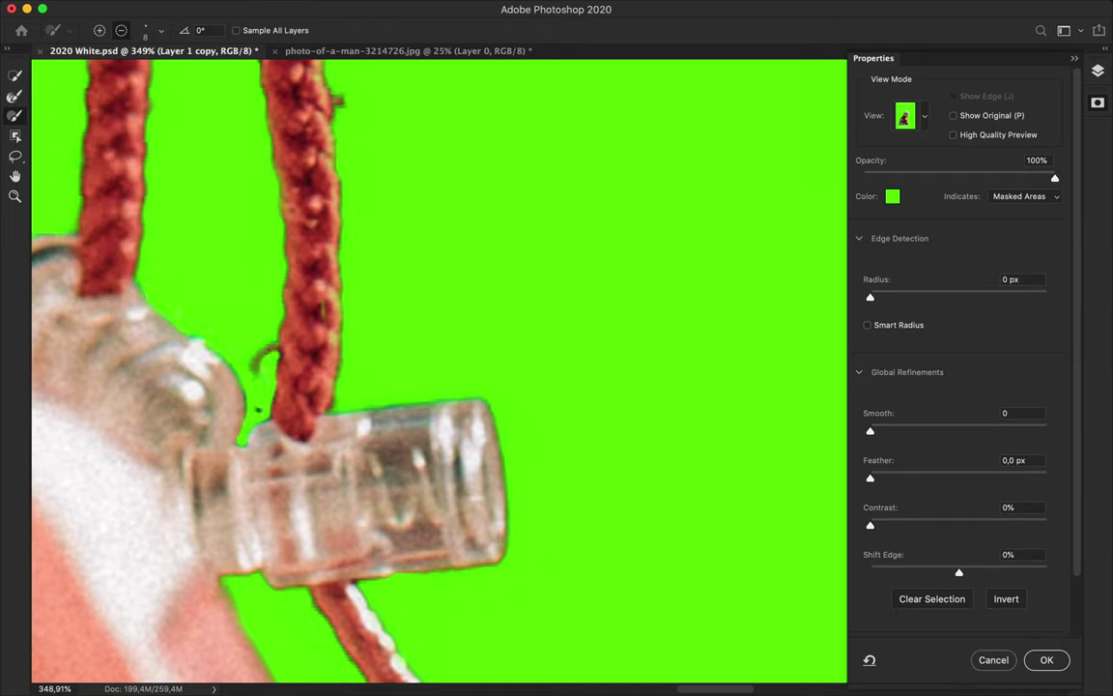
{"action": "left_click_drag", "start_coordinate": [300, 371], "coordinate": [306, 256]}
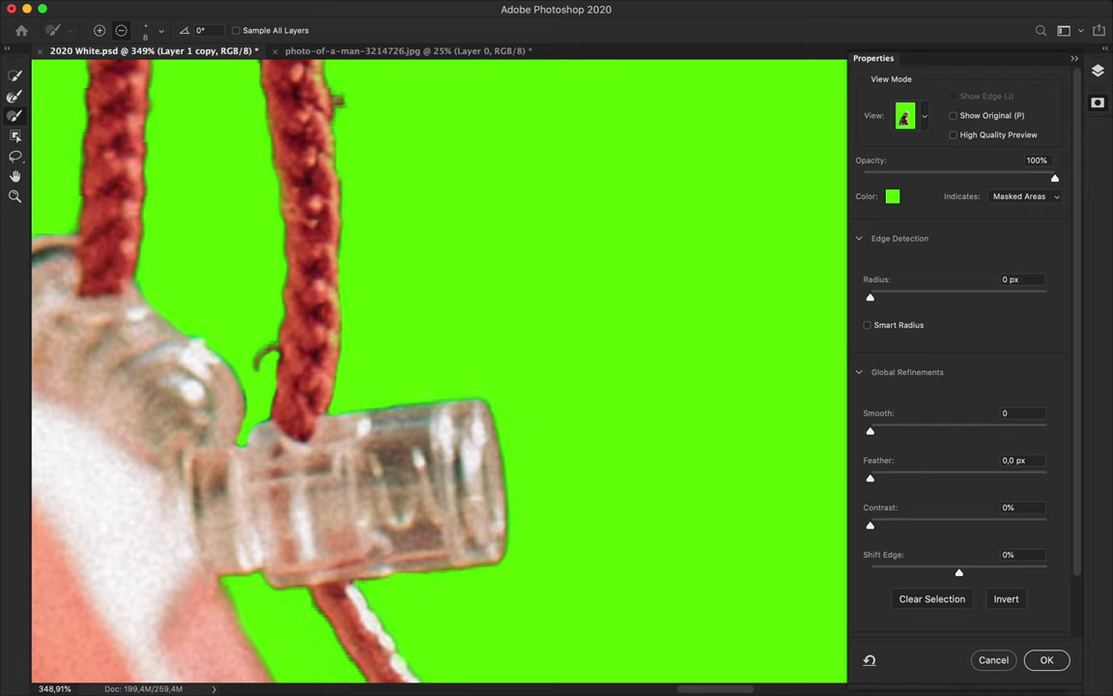
{"action": "left_click_drag", "start_coordinate": [330, 526], "coordinate": [452, 385]}
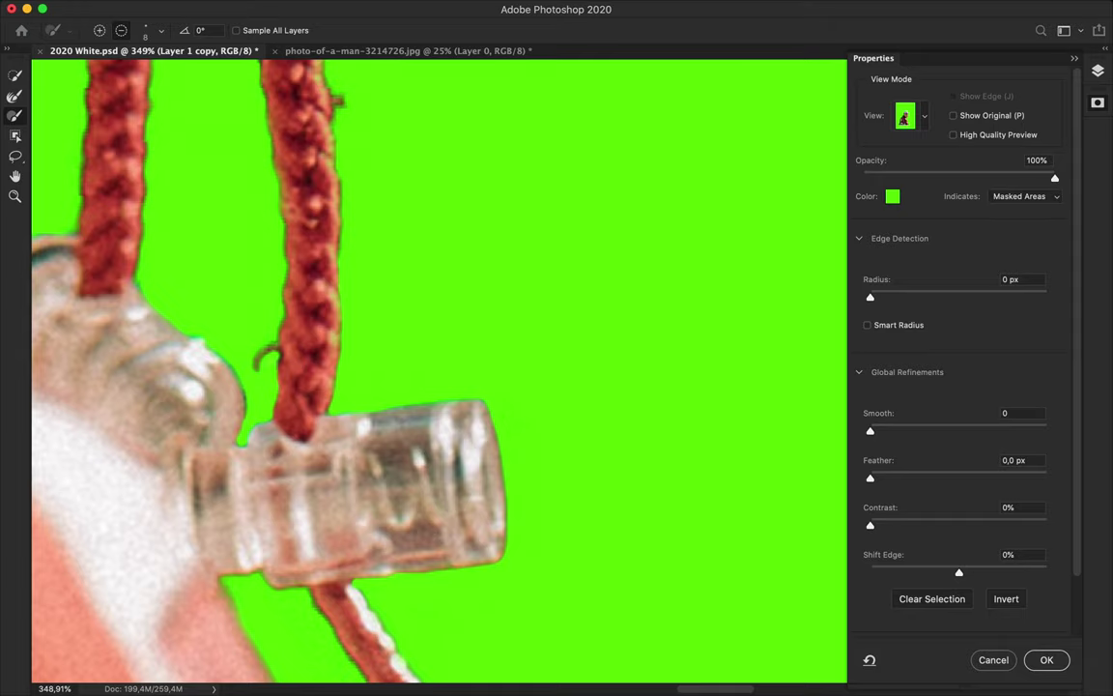
{"action": "left_click_drag", "start_coordinate": [242, 308], "coordinate": [500, 365]}
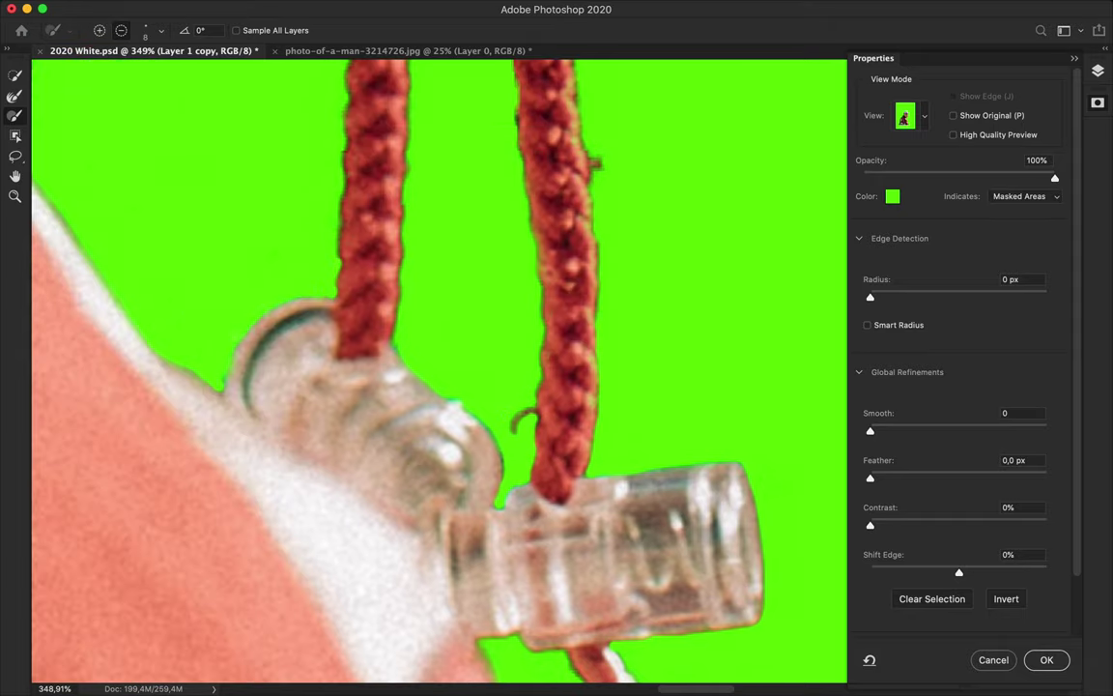
Smooth the jagged cheek edge against the background.
{"action": "scroll", "coordinate": [340, 158], "scroll_direction": "up", "scroll_amount": 4}
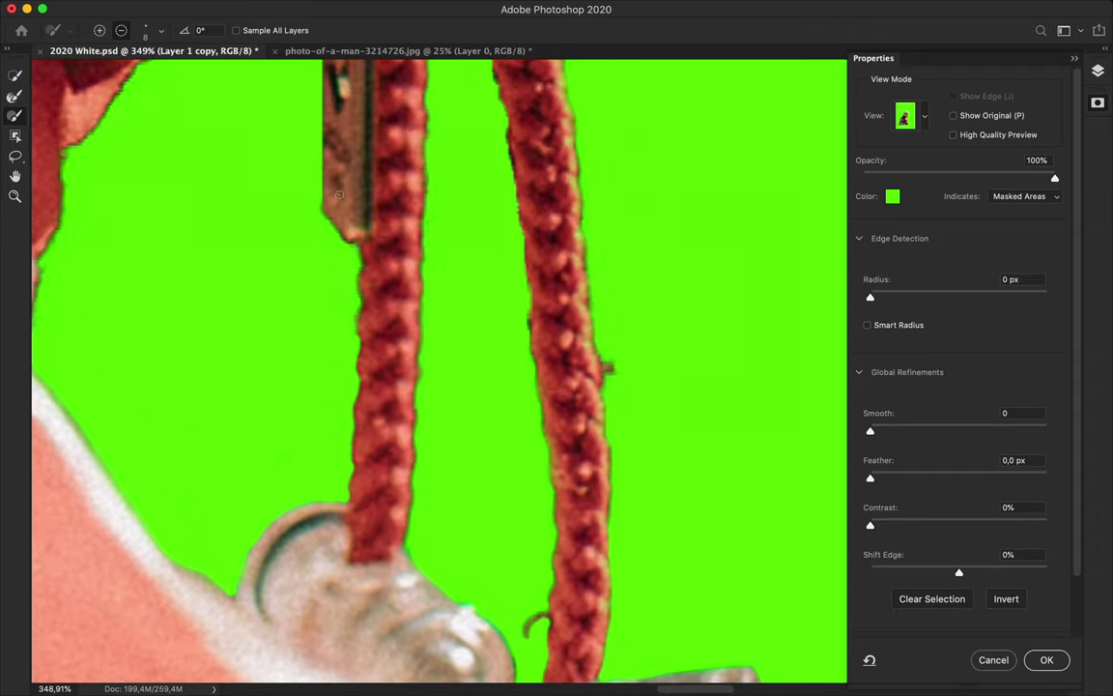
{"action": "scroll", "coordinate": [435, 371], "scroll_direction": "up", "scroll_amount": 3}
{"action": "scroll", "coordinate": [434, 371], "scroll_direction": "left", "scroll_amount": 4}
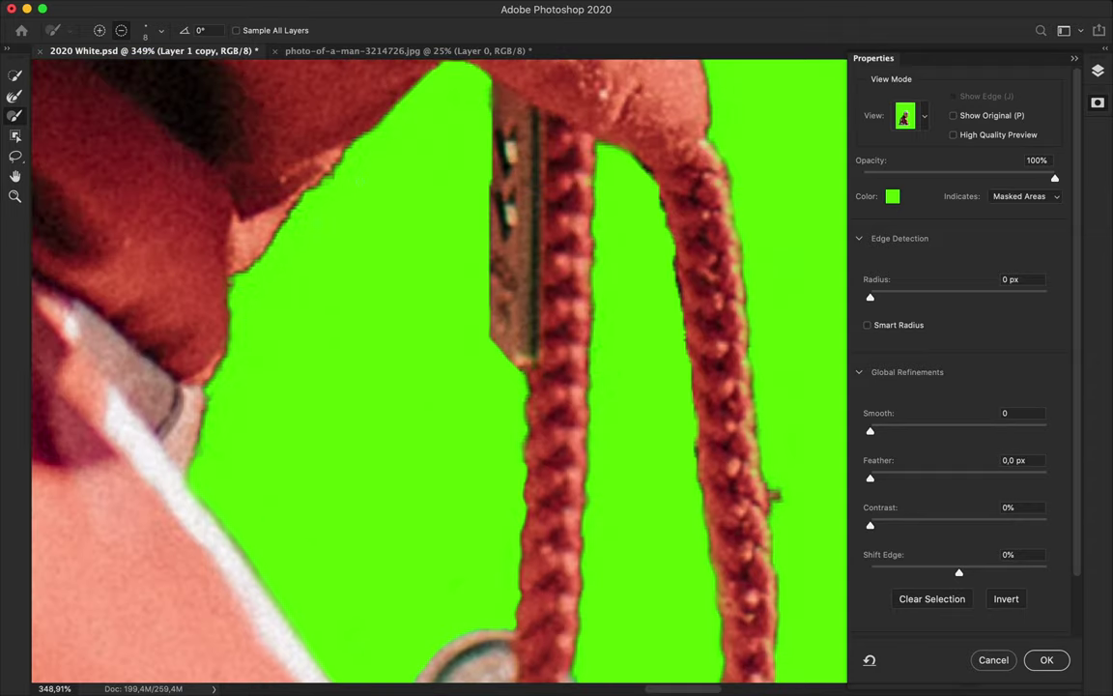
{"action": "mouse_move", "coordinate": [323, 131]}
{"action": "left_mouse_down"}
{"action": "mouse_move", "coordinate": [208, 271]}
{"action": "mouse_move", "coordinate": [178, 416]}
{"action": "left_mouse_up"}
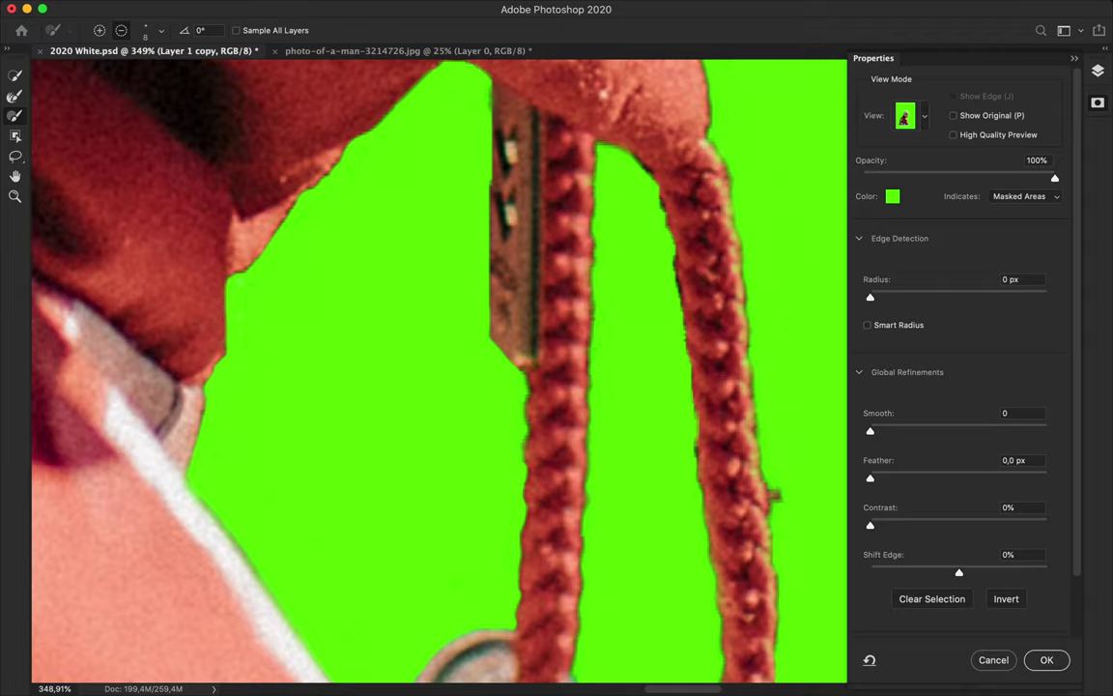
Smooth the right strap's inner edge and the left strap's right and lower edges.
{"action": "scroll", "coordinate": [435, 371], "scroll_direction": "up", "scroll_amount": 1}
{"action": "scroll", "coordinate": [435, 371], "scroll_direction": "right", "scroll_amount": 5}
{"action": "scroll", "coordinate": [435, 371], "scroll_direction": "down", "scroll_amount": 1}
{"action": "left_click_drag", "start_coordinate": [379, 140], "coordinate": [398, 244]}
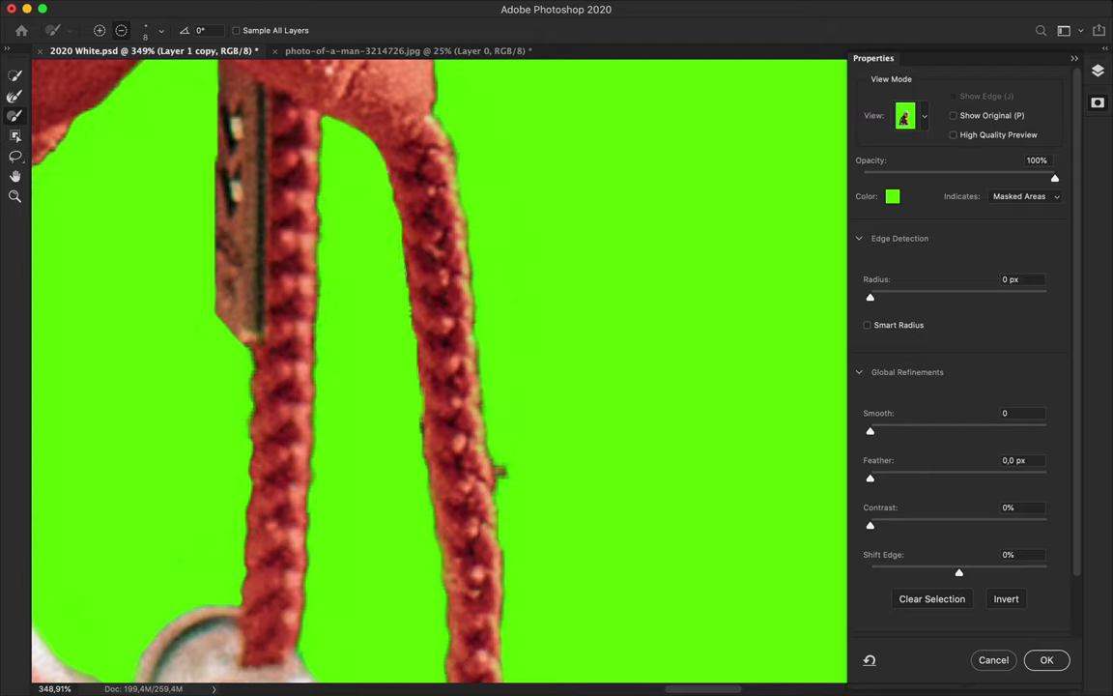
{"action": "left_click_drag", "start_coordinate": [289, 135], "coordinate": [284, 319]}
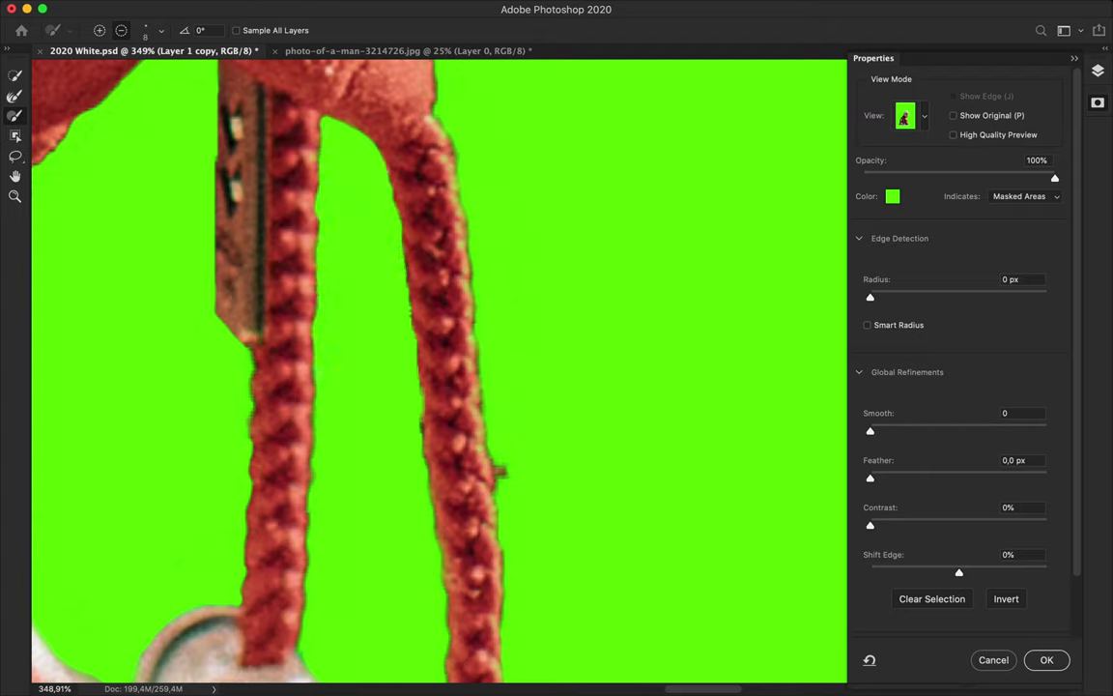
{"action": "left_click_drag", "start_coordinate": [282, 425], "coordinate": [306, 491]}
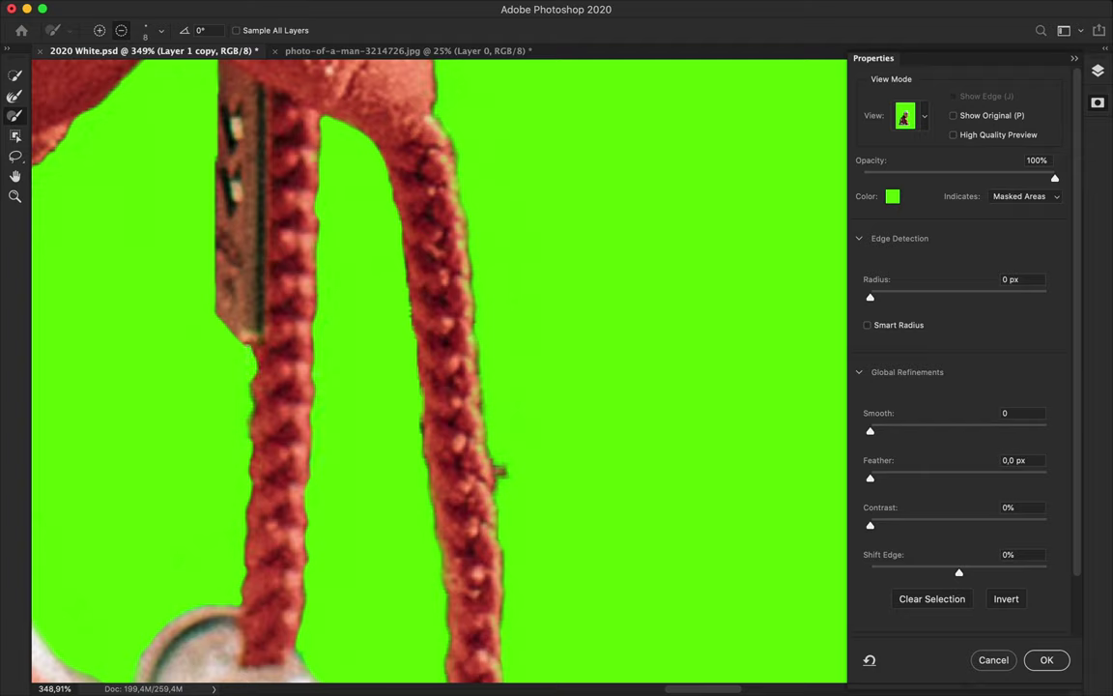
Refine the right strap's left edge along its full length.
{"action": "left_click_drag", "start_coordinate": [430, 372], "coordinate": [422, 228]}
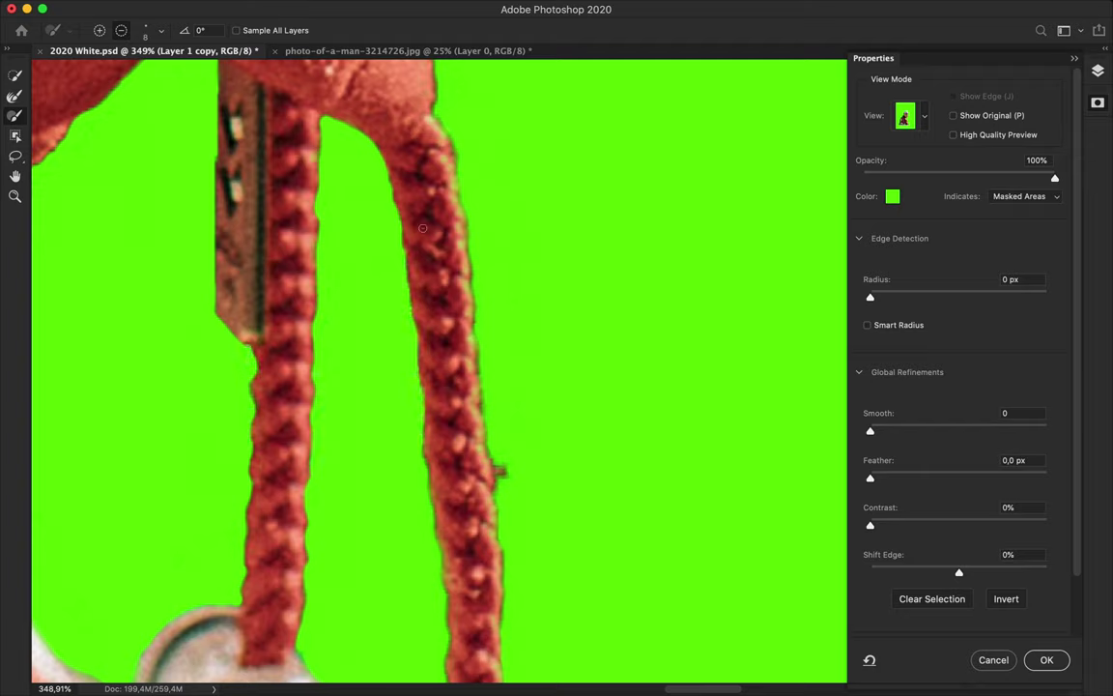
{"action": "left_click_drag", "start_coordinate": [404, 121], "coordinate": [427, 280]}
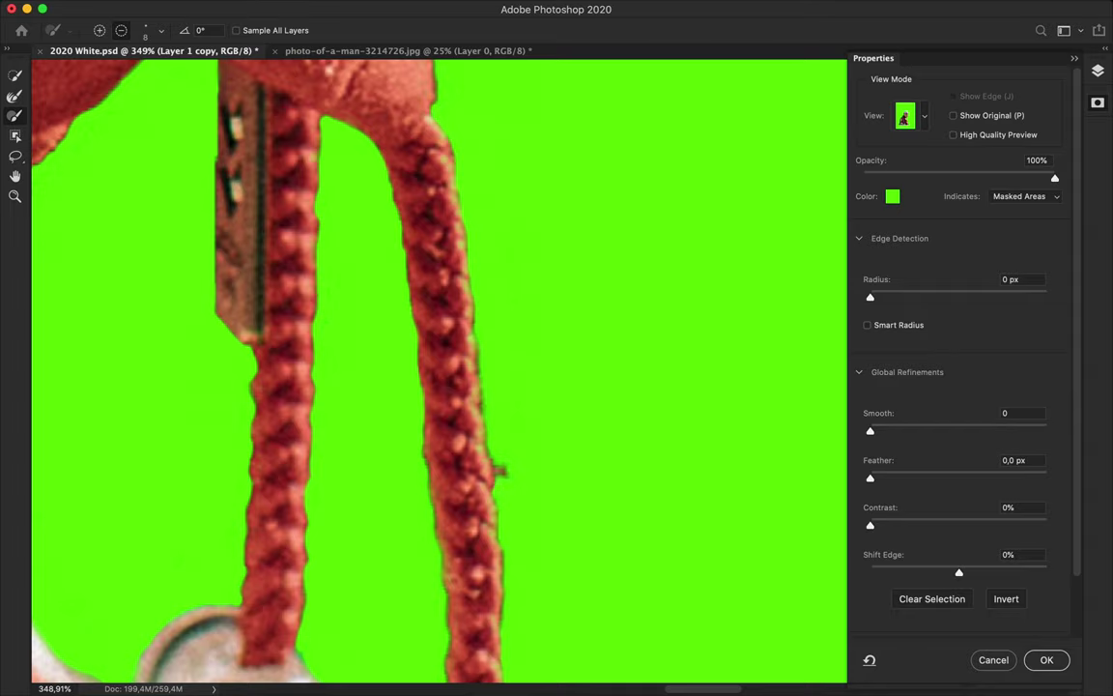
{"action": "left_click_drag", "start_coordinate": [439, 414], "coordinate": [422, 241]}
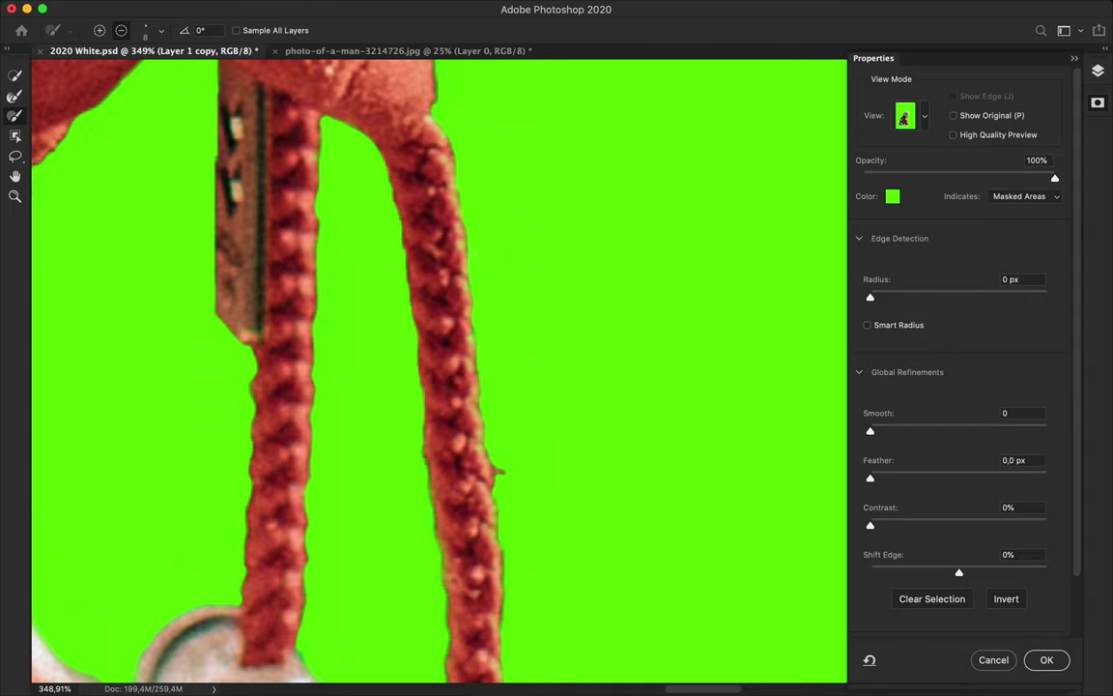
{"action": "scroll", "coordinate": [467, 519], "scroll_direction": "down", "scroll_amount": 5}
{"action": "left_click_drag", "start_coordinate": [451, 412], "coordinate": [453, 334]}
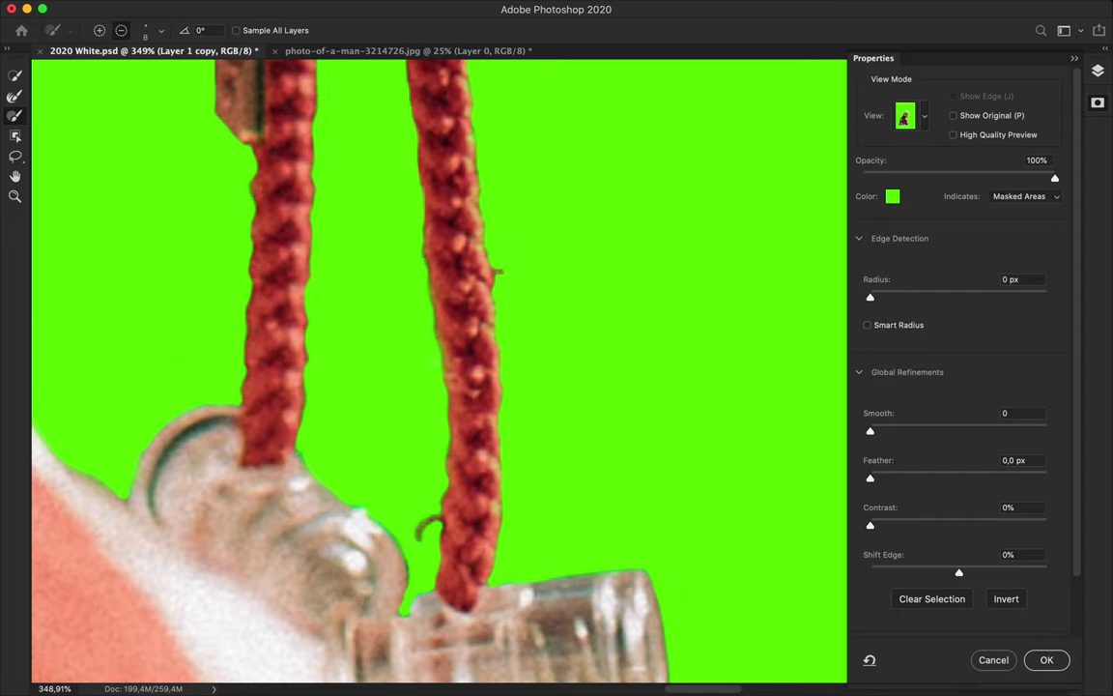
{"action": "scroll", "coordinate": [319, 339], "scroll_direction": "down", "scroll_amount": 1}
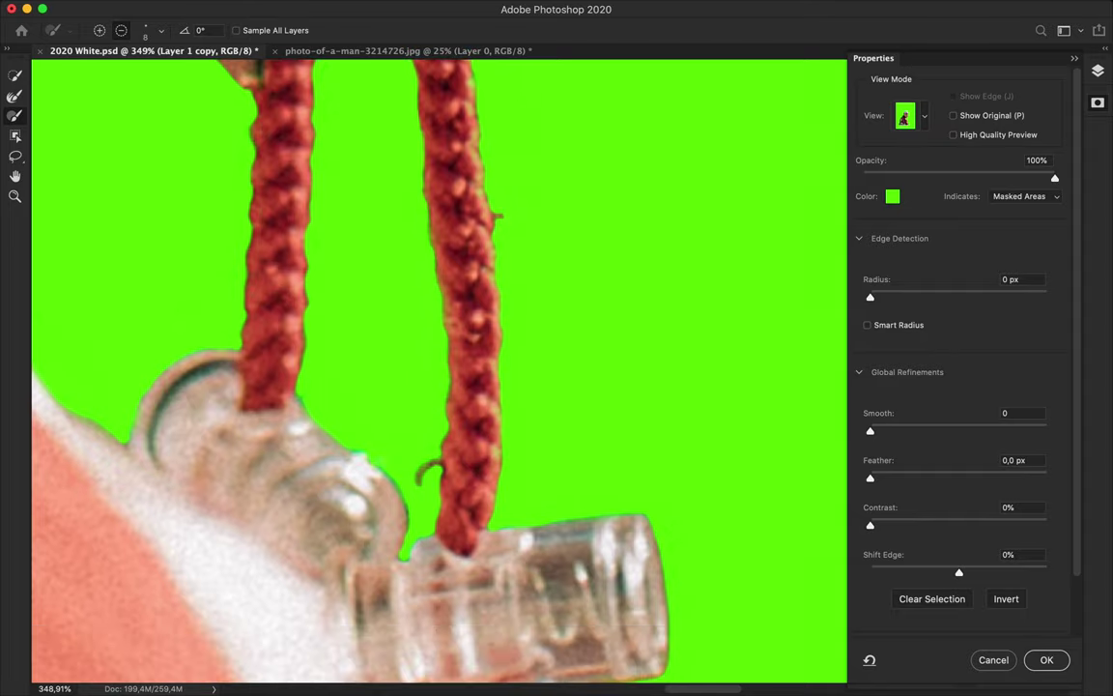
{"action": "scroll", "coordinate": [434, 367], "scroll_direction": "down", "scroll_amount": 5}
{"action": "scroll", "coordinate": [434, 367], "scroll_direction": "right", "scroll_amount": 3}
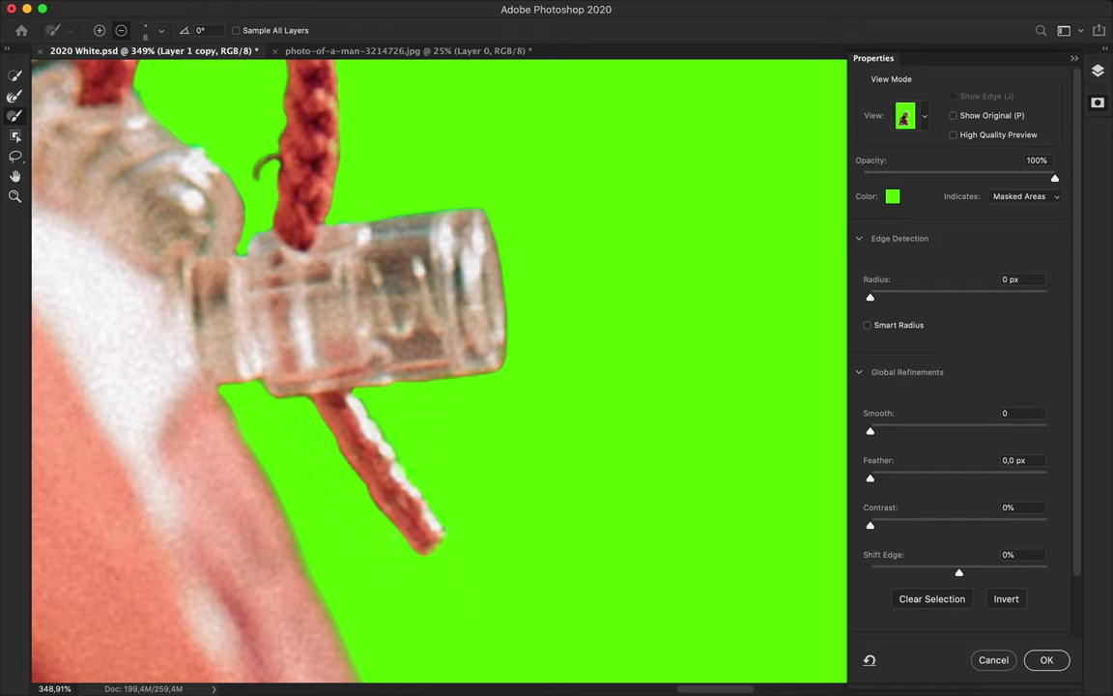
Resize the brush from 26 px to 7 px and refine the strap's right edge.
{"action": "right_click", "coordinate": [266, 382]}
{"action": "left_click_drag", "start_coordinate": [290, 391], "coordinate": [307, 392]}
{"action": "scroll", "coordinate": [541, 309], "scroll_direction": "up", "scroll_amount": 10}
{"action": "right_click", "coordinate": [398, 273]}
{"action": "left_click_drag", "start_coordinate": [426, 298], "coordinate": [422, 301]}
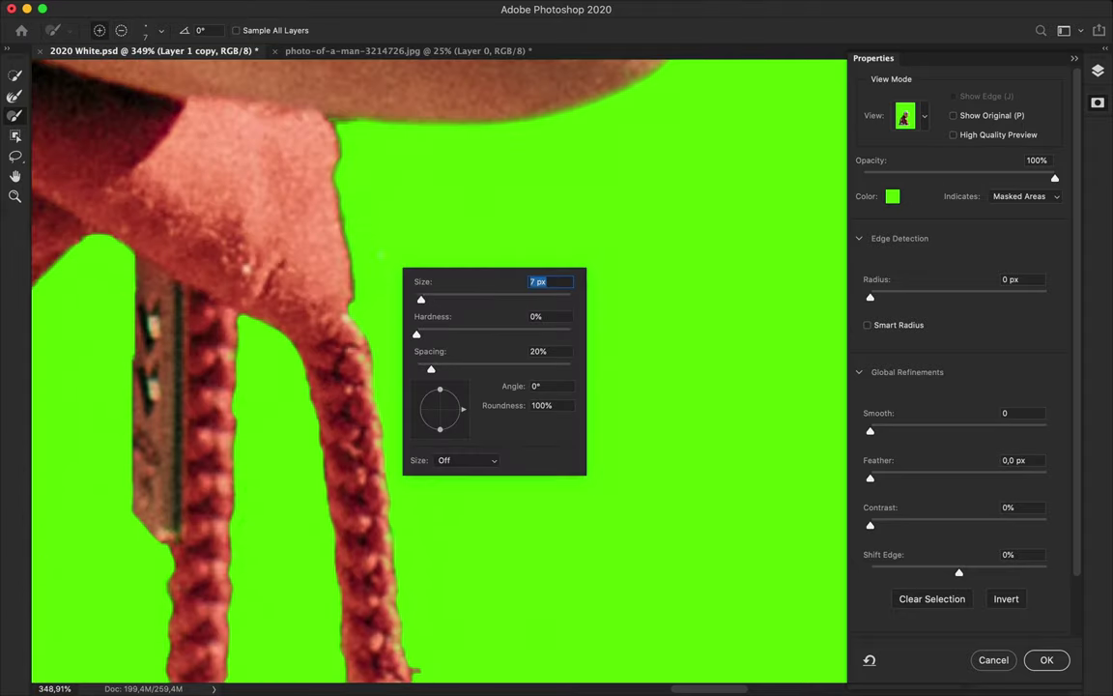
{"action": "key", "text": "Return"}
{"action": "left_click_drag", "start_coordinate": [303, 120], "coordinate": [313, 237]}
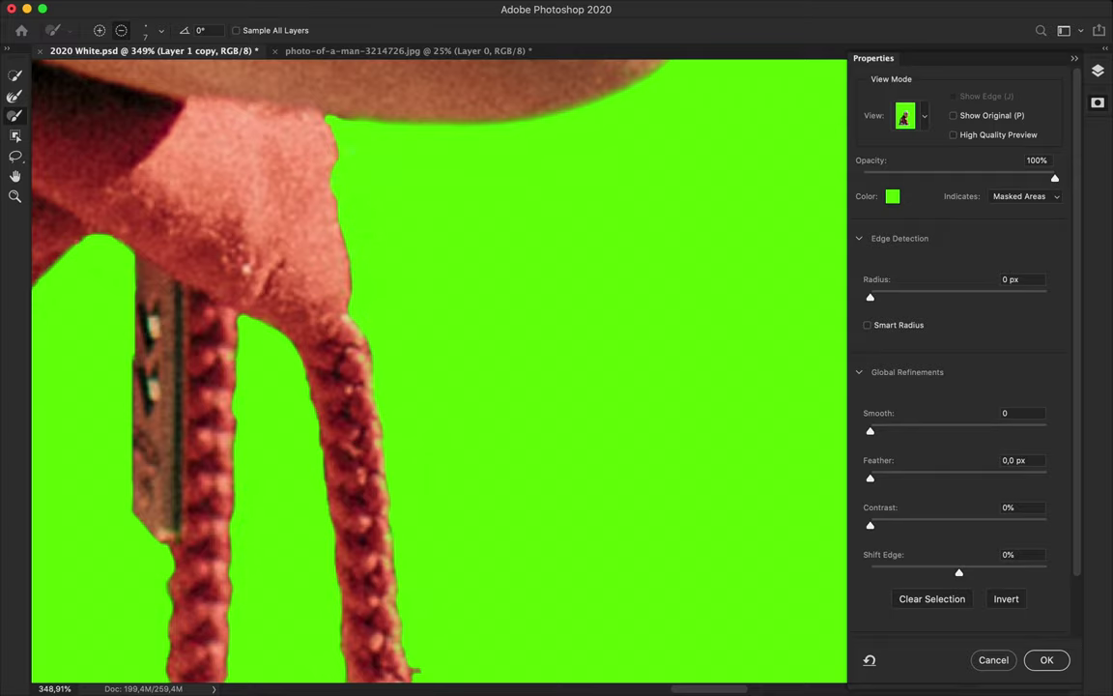
{"action": "scroll", "coordinate": [401, 136], "scroll_direction": "up", "scroll_amount": 3}
Switch the brush to subtract and smooth the notch in the jaw edge.
{"action": "scroll", "coordinate": [402, 135], "scroll_direction": "up", "scroll_amount": 5}
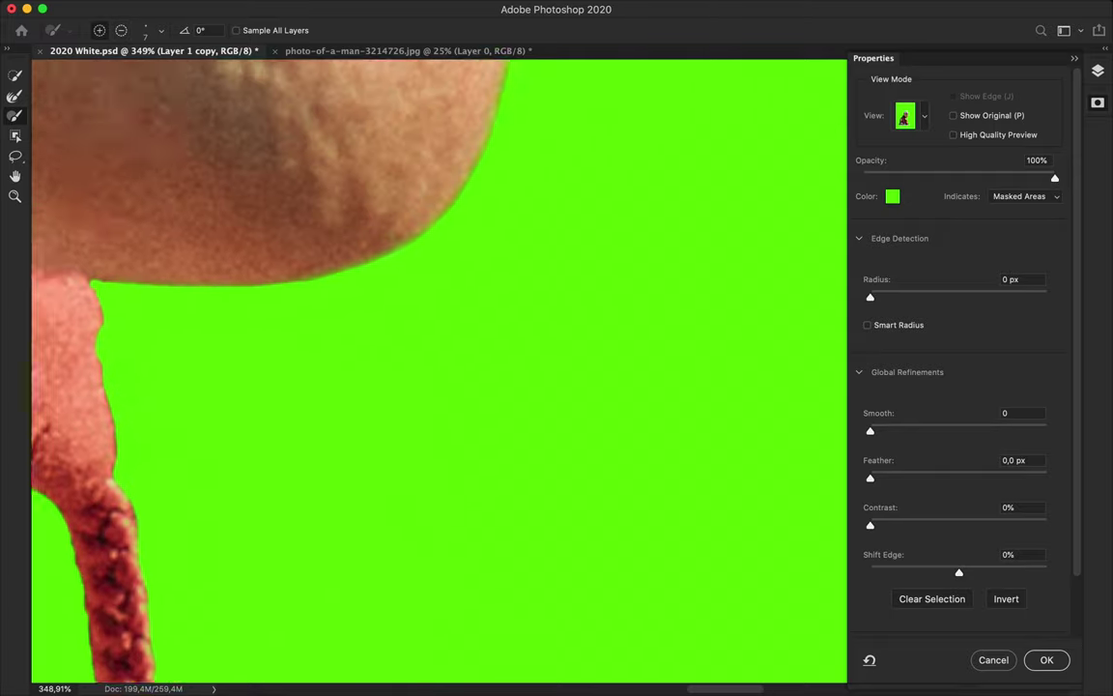
{"action": "scroll", "coordinate": [402, 135], "scroll_direction": "down", "scroll_amount": 3}
{"action": "scroll", "coordinate": [402, 135], "scroll_direction": "up", "scroll_amount": 5}
{"action": "scroll", "coordinate": [386, 338], "scroll_direction": "down", "scroll_amount": 6}
{"action": "key", "text": "alt"}
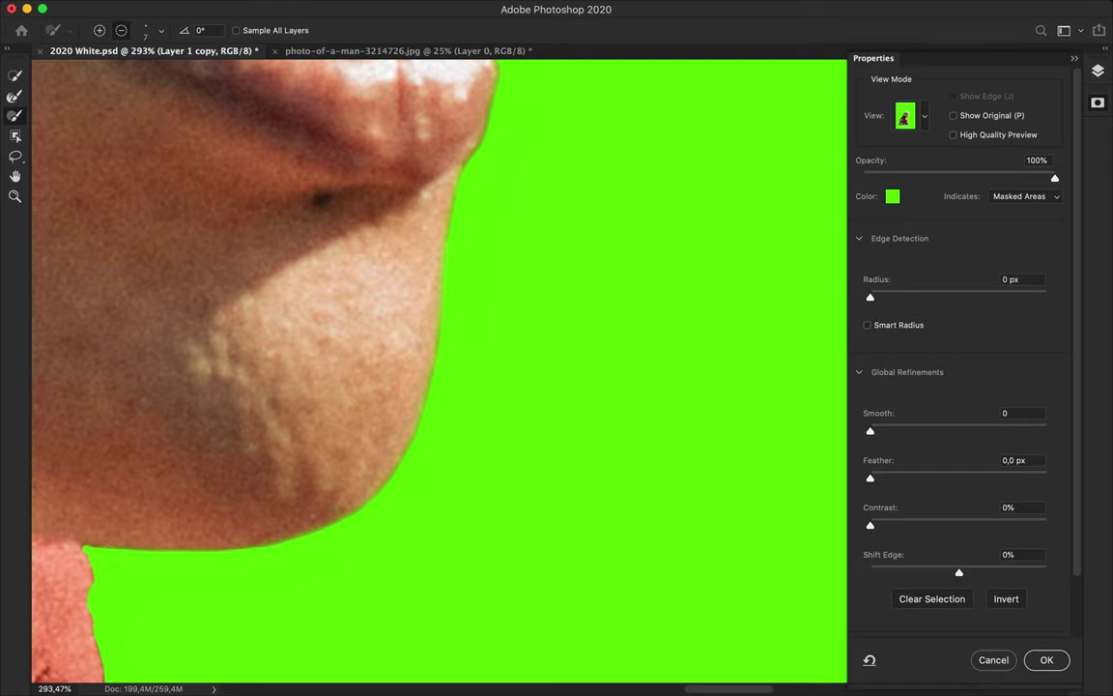
{"action": "scroll", "coordinate": [222, 522], "scroll_direction": "down", "scroll_amount": 2}
{"action": "scroll", "coordinate": [222, 522], "scroll_direction": "down", "scroll_amount": 2}
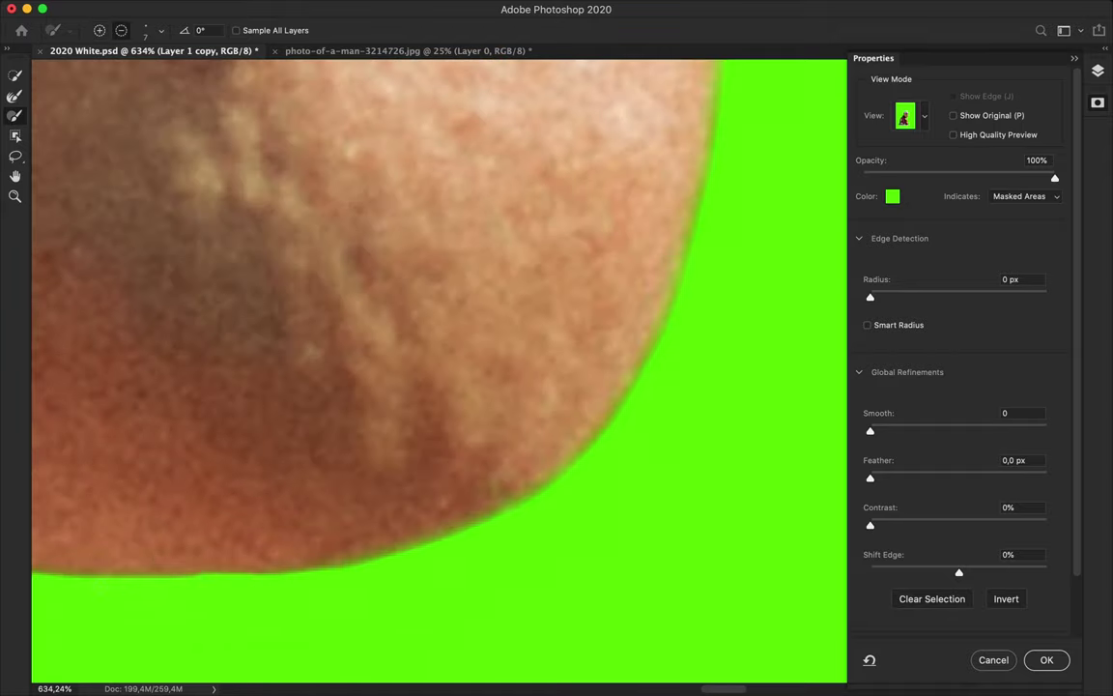
{"action": "left_click_drag", "start_coordinate": [116, 576], "coordinate": [461, 520]}
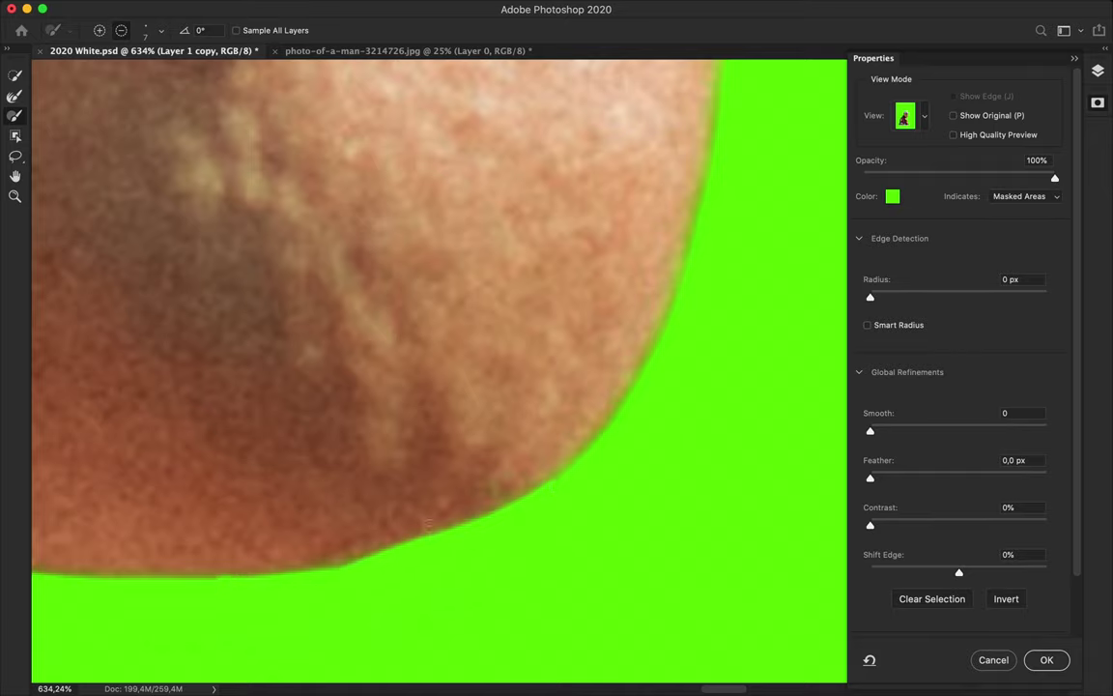
Refine the mask along the chin and lip contour.
{"action": "right_click", "coordinate": [766, 232]}
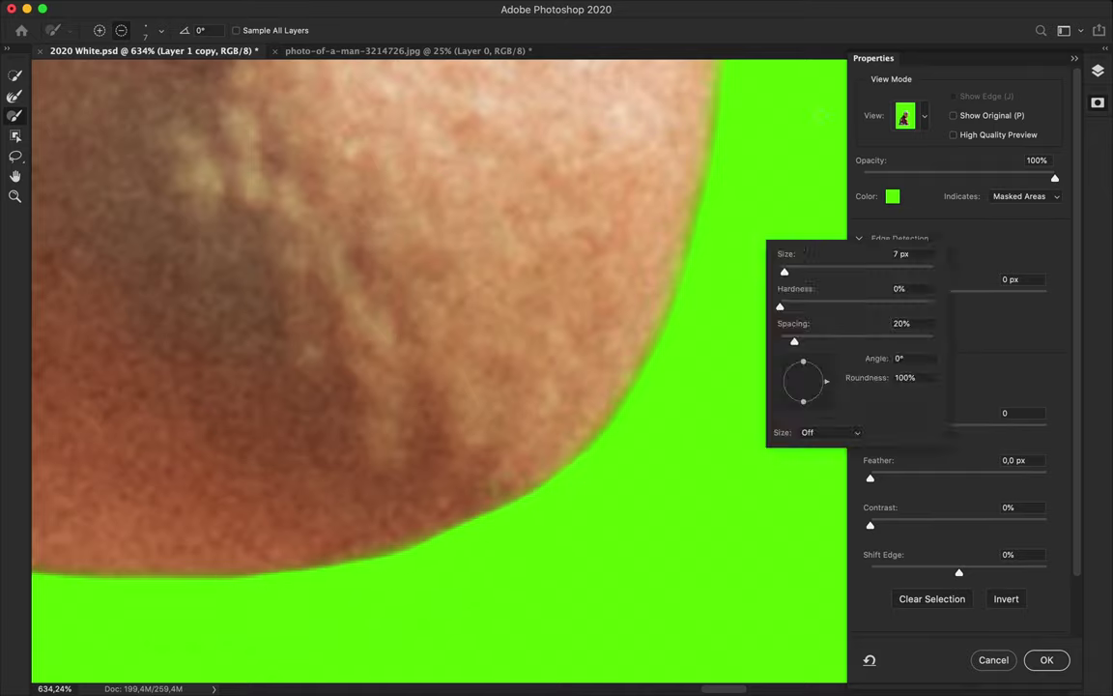
{"action": "scroll", "coordinate": [683, 175], "scroll_direction": "up", "scroll_amount": 4}
{"action": "scroll", "coordinate": [579, 387], "scroll_direction": "down", "scroll_amount": 5}
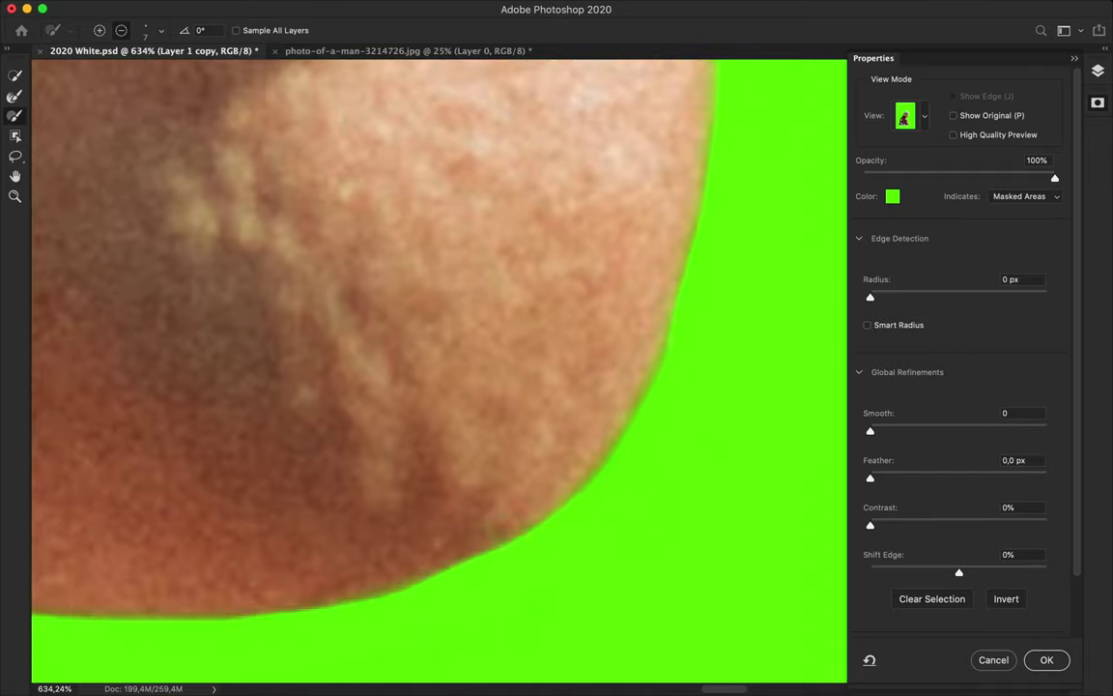
{"action": "scroll", "coordinate": [435, 368], "scroll_direction": "up", "scroll_amount": 3}
{"action": "scroll", "coordinate": [435, 368], "scroll_direction": "up", "scroll_amount": 3}
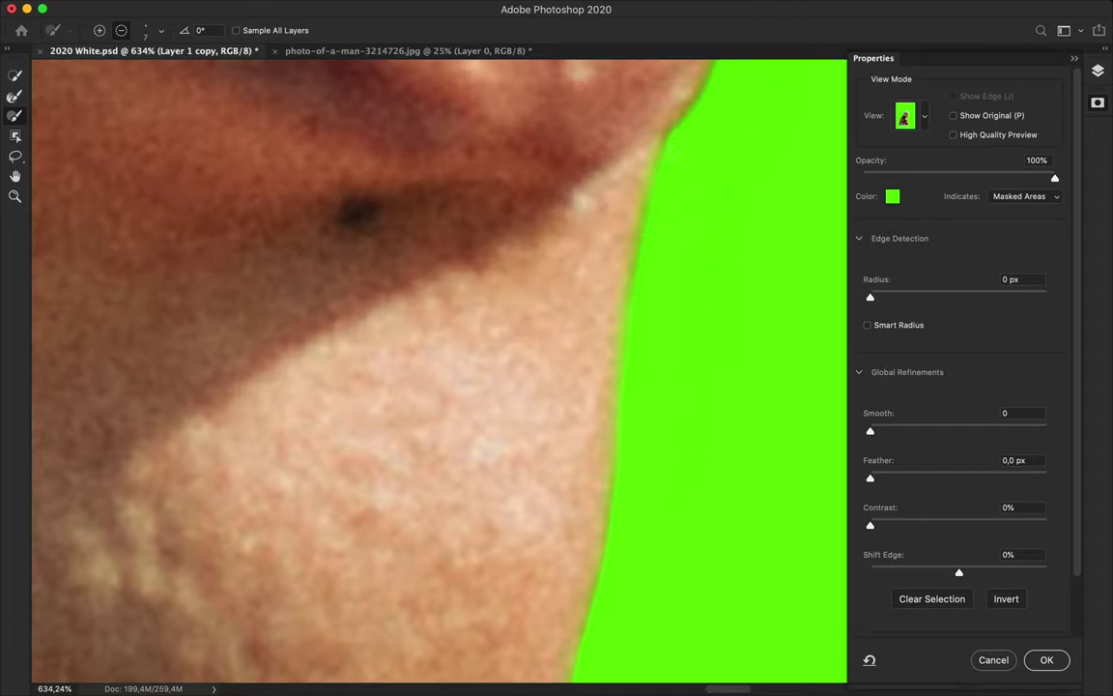
{"action": "scroll", "coordinate": [435, 367], "scroll_direction": "up", "scroll_amount": 3}
{"action": "left_click_drag", "start_coordinate": [609, 333], "coordinate": [570, 483]}
Remove the stray fringe and smooth the edge beside the eye.
{"action": "scroll", "coordinate": [435, 367], "scroll_direction": "up", "scroll_amount": 4}
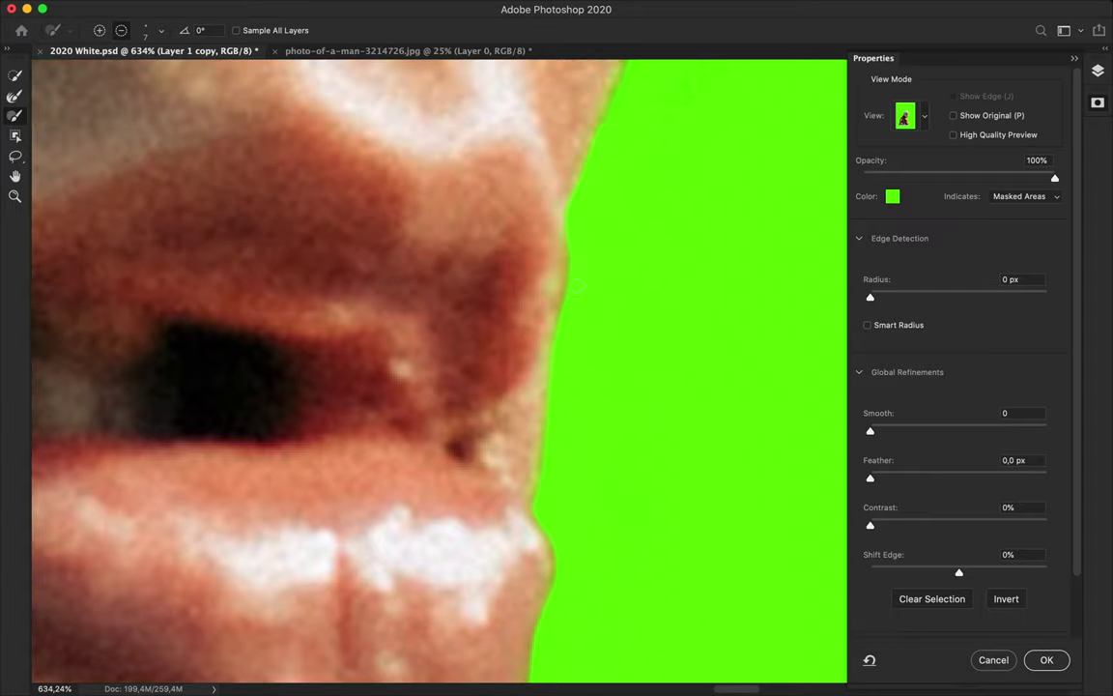
{"action": "scroll", "coordinate": [434, 367], "scroll_direction": "up", "scroll_amount": 4}
{"action": "scroll", "coordinate": [435, 367], "scroll_direction": "up", "scroll_amount": 4}
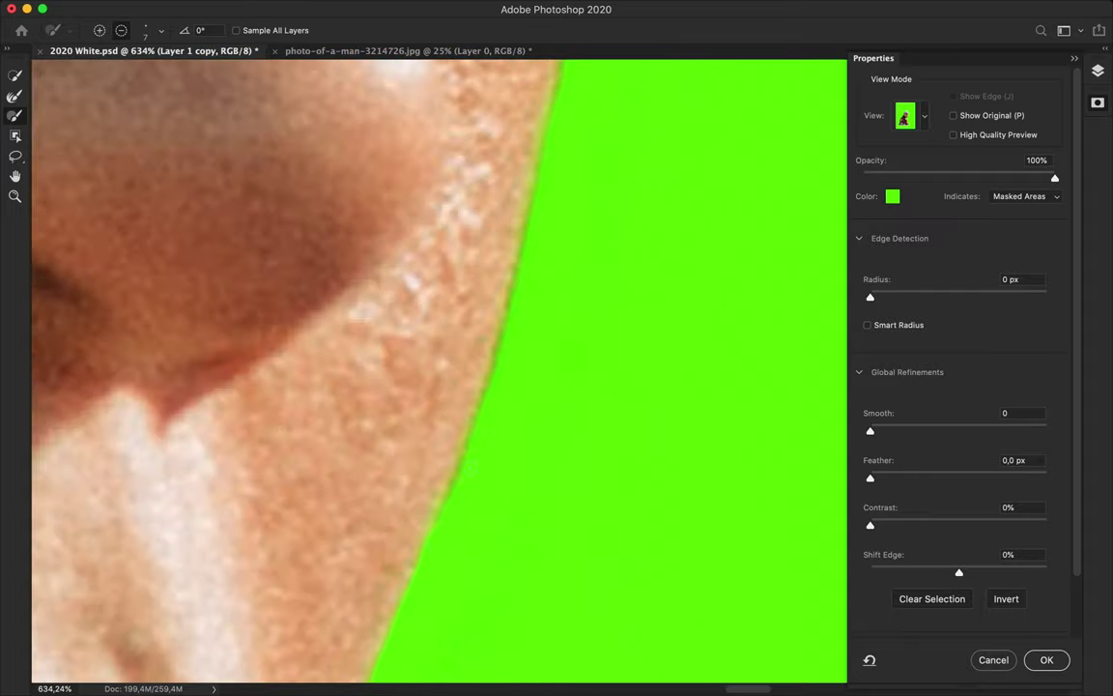
{"action": "scroll", "coordinate": [434, 367], "scroll_direction": "up", "scroll_amount": 4}
{"action": "scroll", "coordinate": [502, 310], "scroll_direction": "up", "scroll_amount": 3}
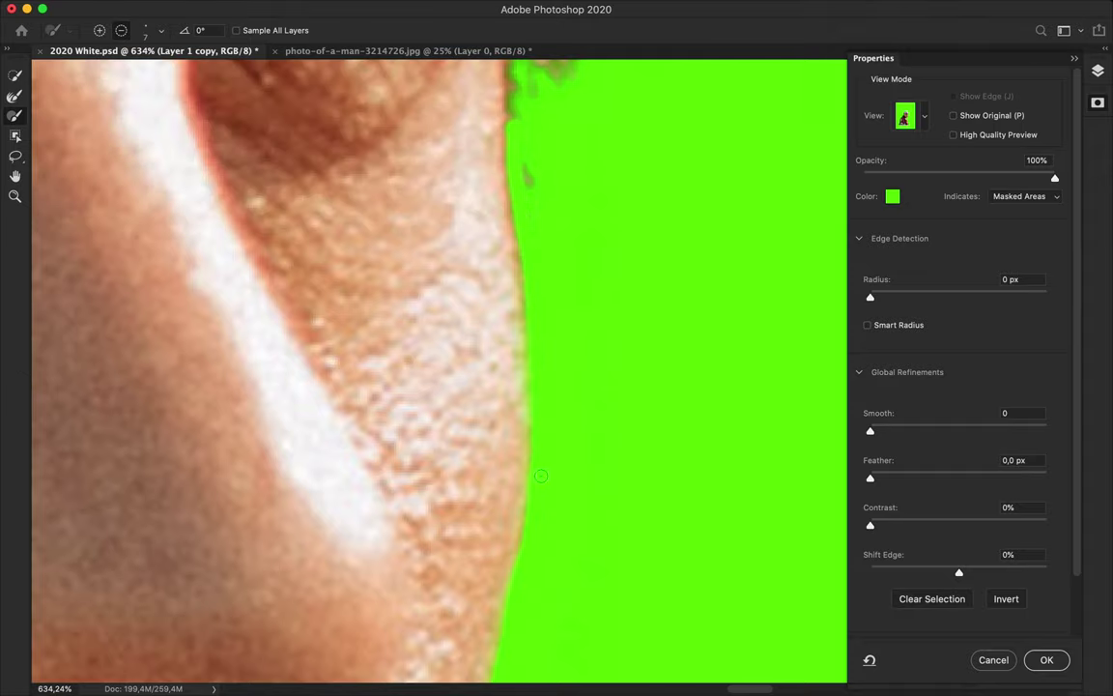
{"action": "scroll", "coordinate": [425, 386], "scroll_direction": "up", "scroll_amount": 5}
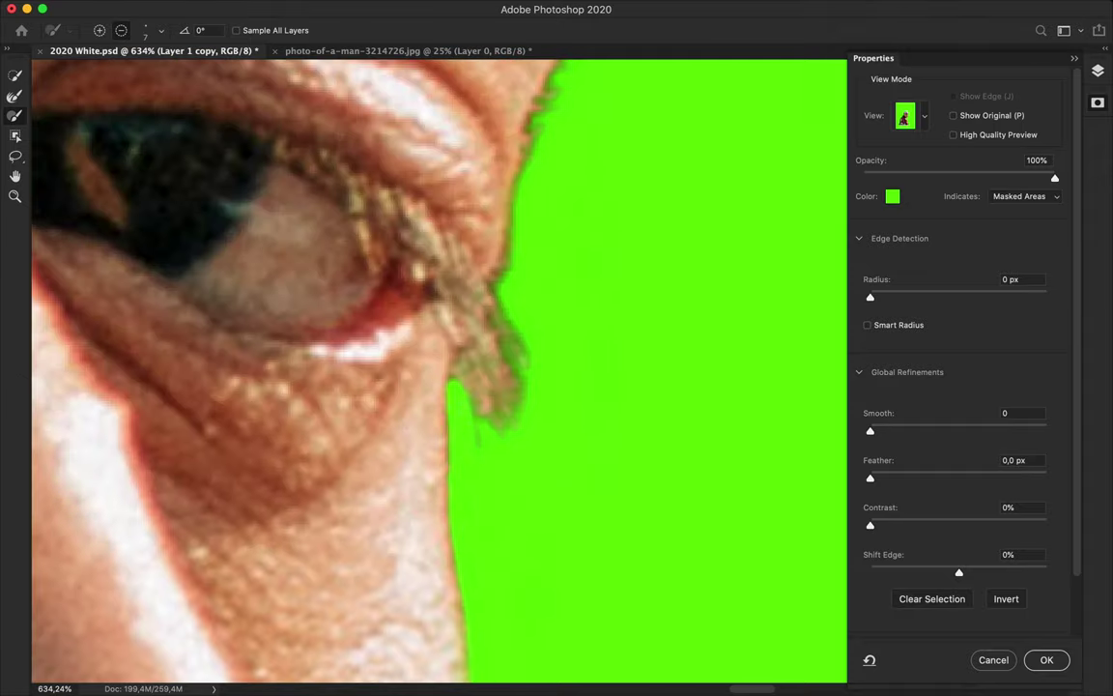
{"action": "scroll", "coordinate": [485, 644], "scroll_direction": "up", "scroll_amount": 2}
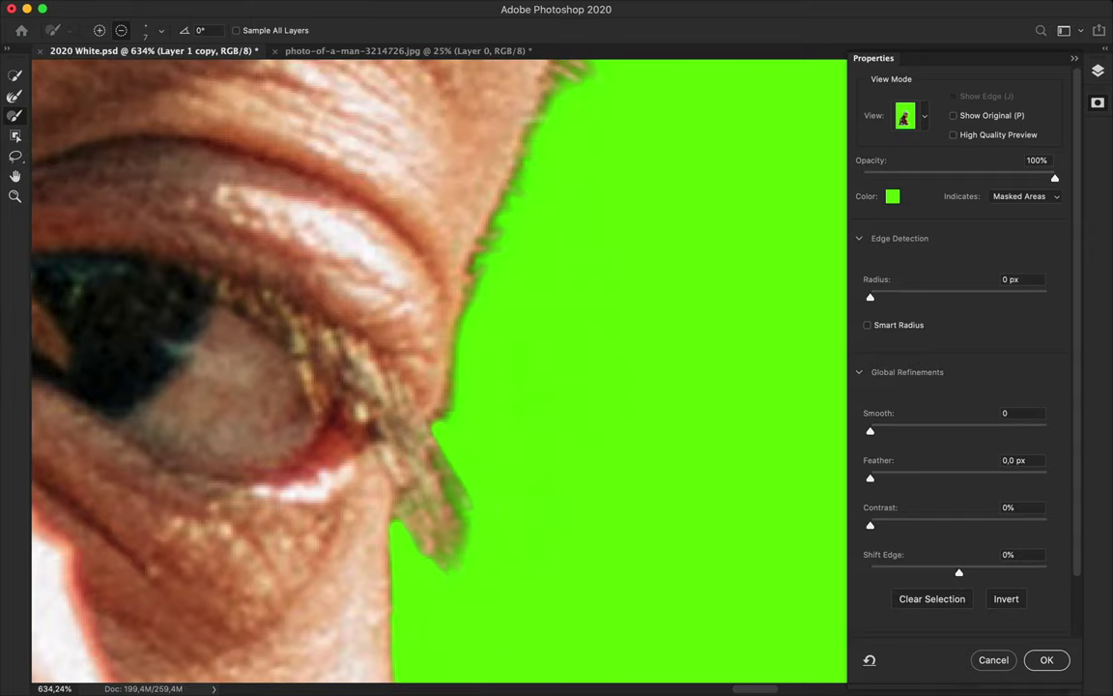
{"action": "left_click_drag", "start_coordinate": [409, 338], "coordinate": [414, 277]}
{"action": "left_click_drag", "start_coordinate": [455, 223], "coordinate": [526, 126]}
Refine the brow and forehead edges, then zoom out to the full figure.
{"action": "scroll", "coordinate": [415, 386], "scroll_direction": "up", "scroll_amount": 4}
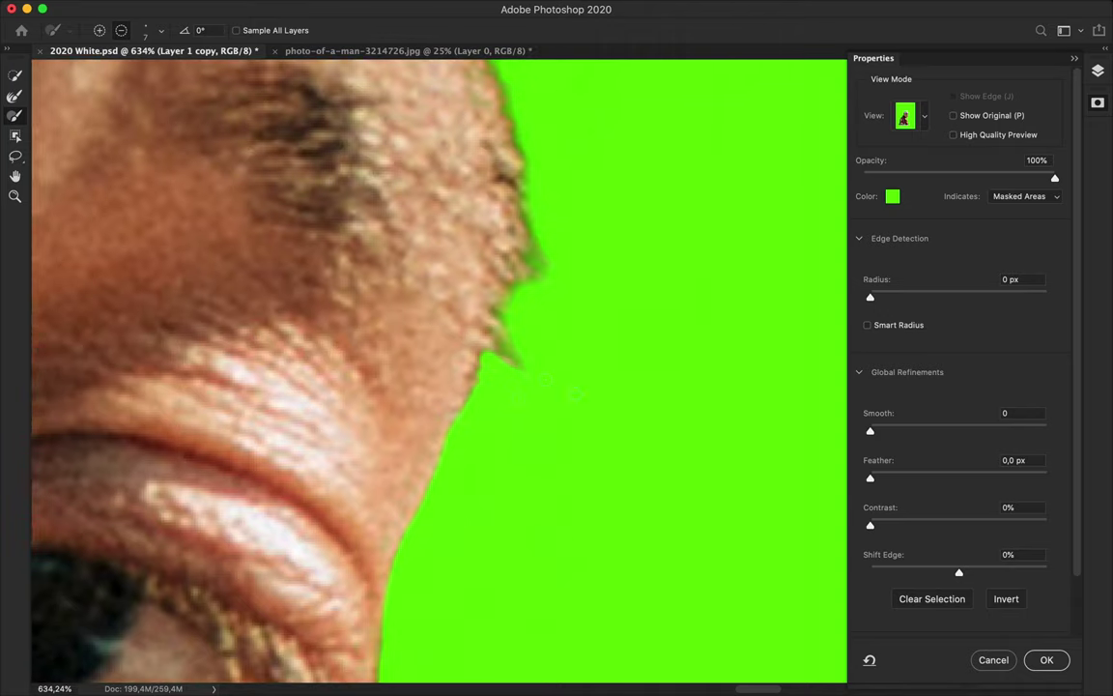
{"action": "mouse_move", "coordinate": [458, 315]}
{"action": "left_mouse_down"}
{"action": "mouse_move", "coordinate": [482, 237]}
{"action": "mouse_move", "coordinate": [465, 121]}
{"action": "left_mouse_up"}
{"action": "scroll", "coordinate": [465, 121], "scroll_direction": "up", "scroll_amount": 4}
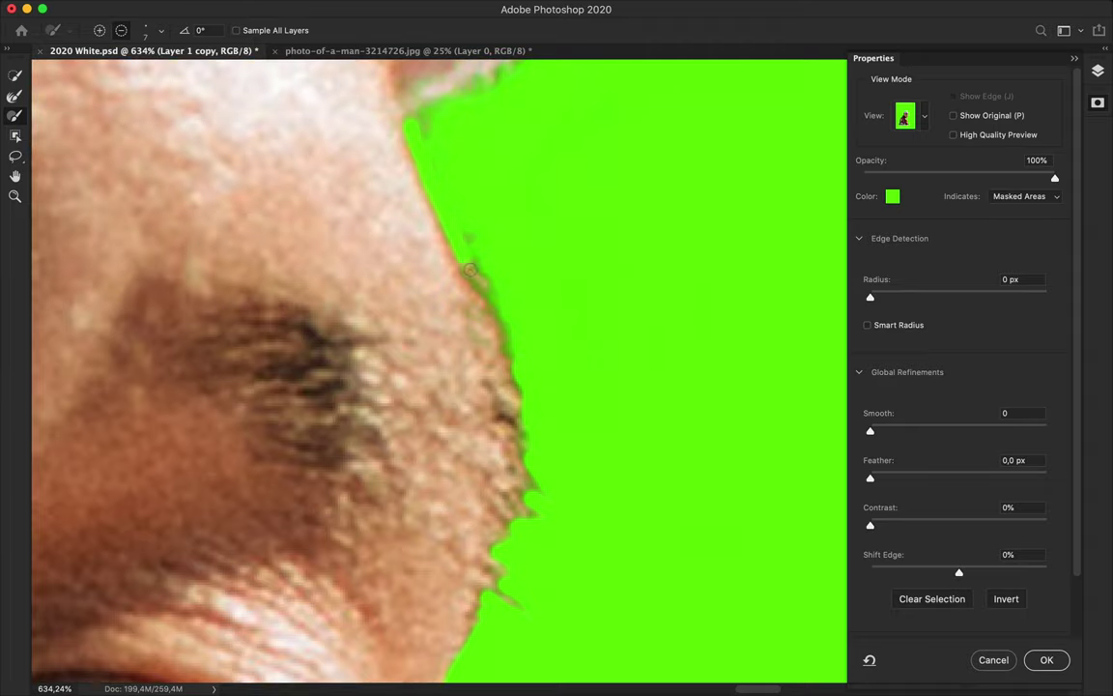
{"action": "left_click_drag", "start_coordinate": [469, 269], "coordinate": [383, 124]}
{"action": "scroll", "coordinate": [383, 123], "scroll_direction": "up", "scroll_amount": 4}
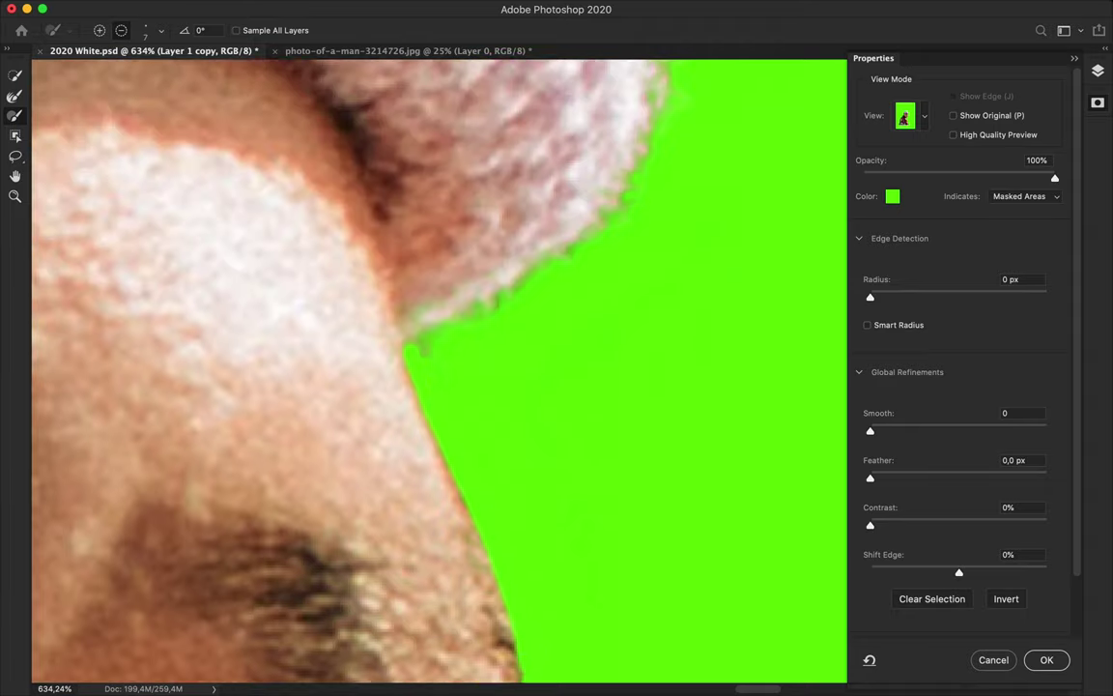
{"action": "scroll", "coordinate": [425, 358], "scroll_direction": "up", "scroll_amount": 1}
{"action": "scroll", "coordinate": [455, 374], "scroll_direction": "down", "scroll_amount": 3}
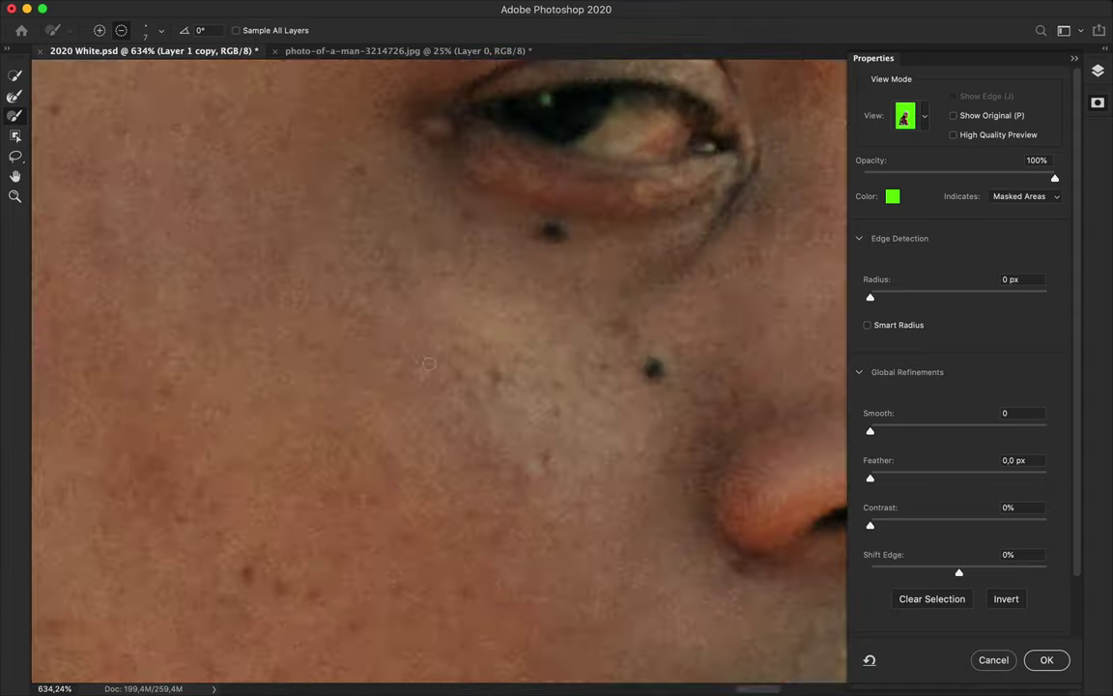
{"action": "scroll", "coordinate": [459, 372], "scroll_direction": "down", "scroll_amount": 5}
{"action": "scroll", "coordinate": [464, 369], "scroll_direction": "down", "scroll_amount": 1}
{"action": "scroll", "coordinate": [467, 367], "scroll_direction": "down", "scroll_amount": 1}
{"action": "scroll", "coordinate": [466, 367], "scroll_direction": "down", "scroll_amount": 2}
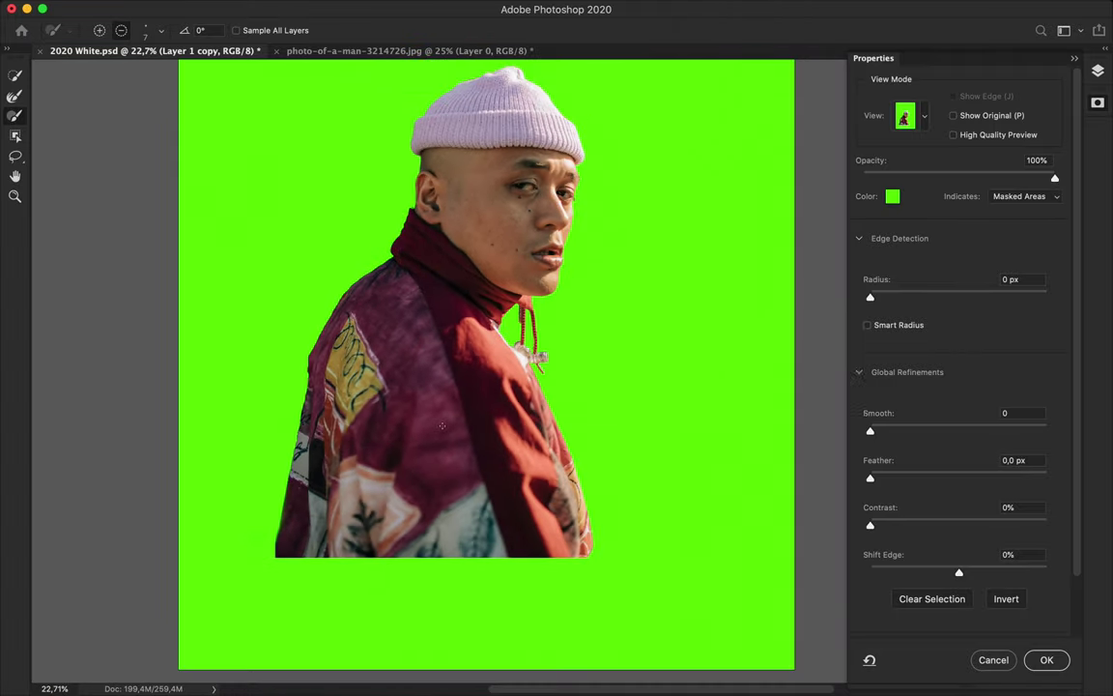
Apply the refined cut-out, hide the original photo, save, and move the man higher.
{"action": "left_click", "coordinate": [924, 116]}
{"action": "key", "text": "Return"}
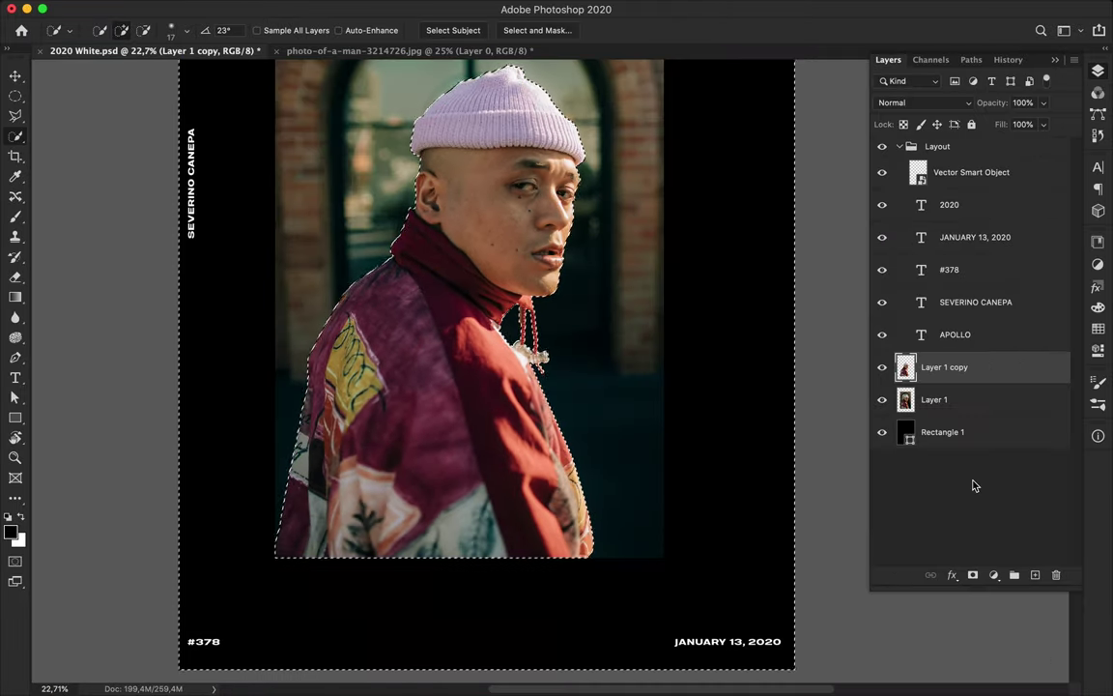
{"action": "left_click", "coordinate": [881, 399]}
{"action": "key", "text": "super+d"}
{"action": "key", "text": "m"}
{"action": "key", "text": "super+0"}
{"action": "key", "text": "super+s"}
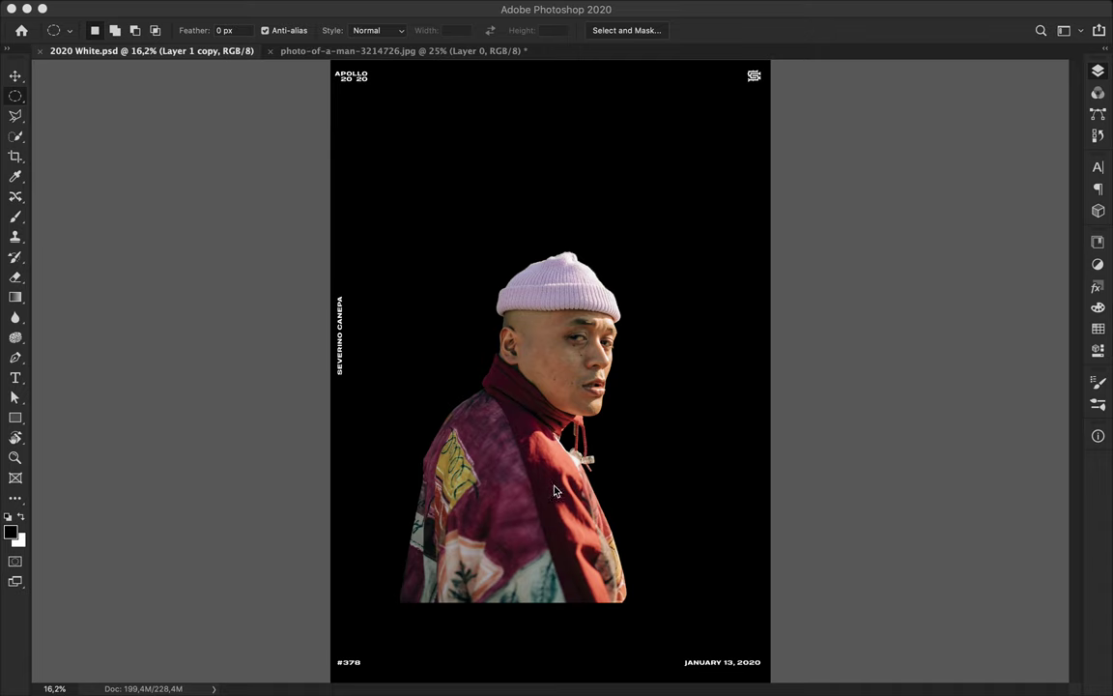
{"action": "left_click_drag", "start_coordinate": [524, 501], "coordinate": [530, 477]}
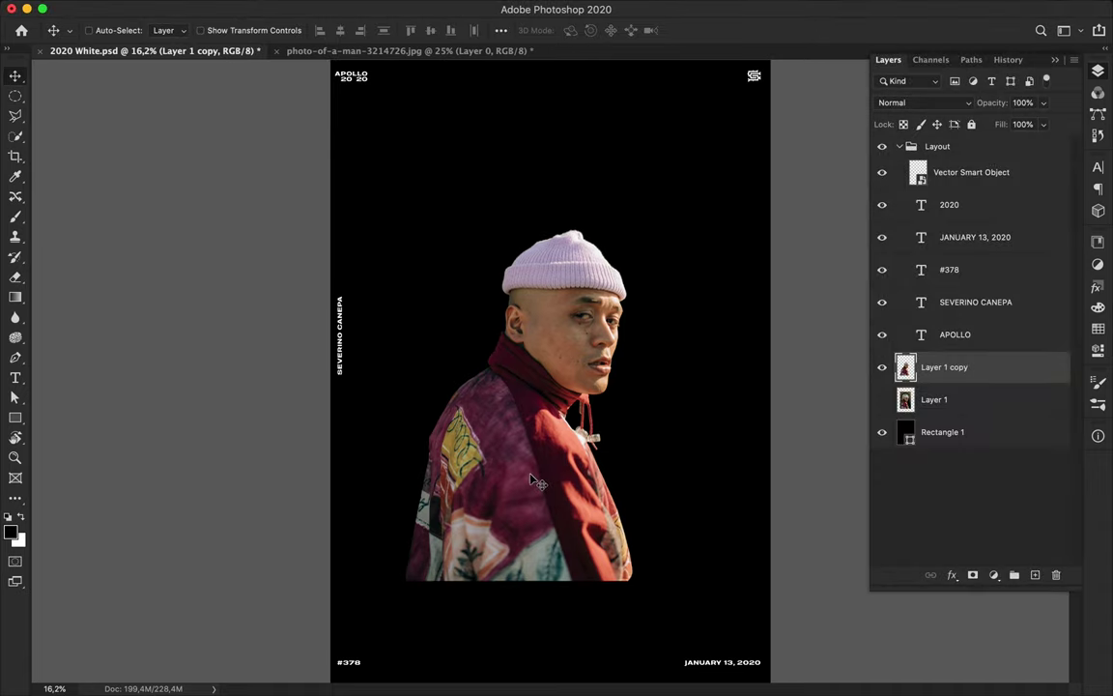
Fill the background rectangle layer with mauve.
{"action": "left_click", "coordinate": [691, 443], "text": "super"}
{"action": "key", "text": "i"}
{"action": "left_click", "coordinate": [597, 266]}
{"action": "key", "text": "v"}
{"action": "key", "text": "a"}
{"action": "left_click", "coordinate": [230, 30]}
{"action": "left_click", "coordinate": [135, 113]}
Sample the jacket's red as painting colour and create a new empty layer.
{"action": "key", "text": "v"}
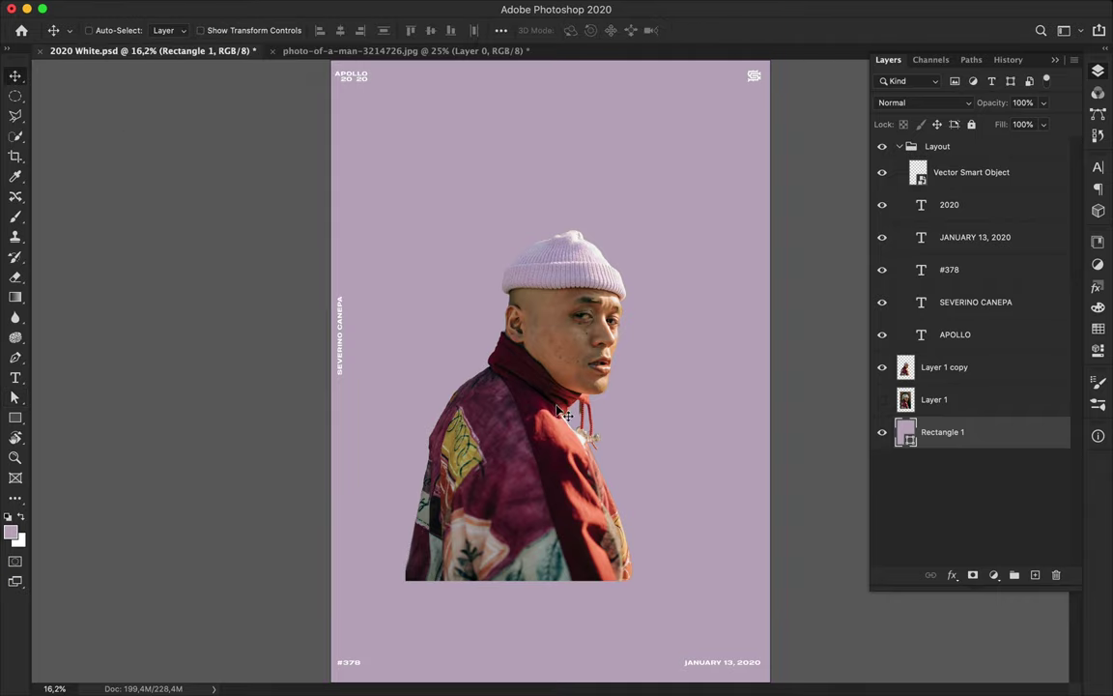
{"action": "key", "text": "i"}
{"action": "left_click_drag", "start_coordinate": [541, 381], "coordinate": [565, 440]}
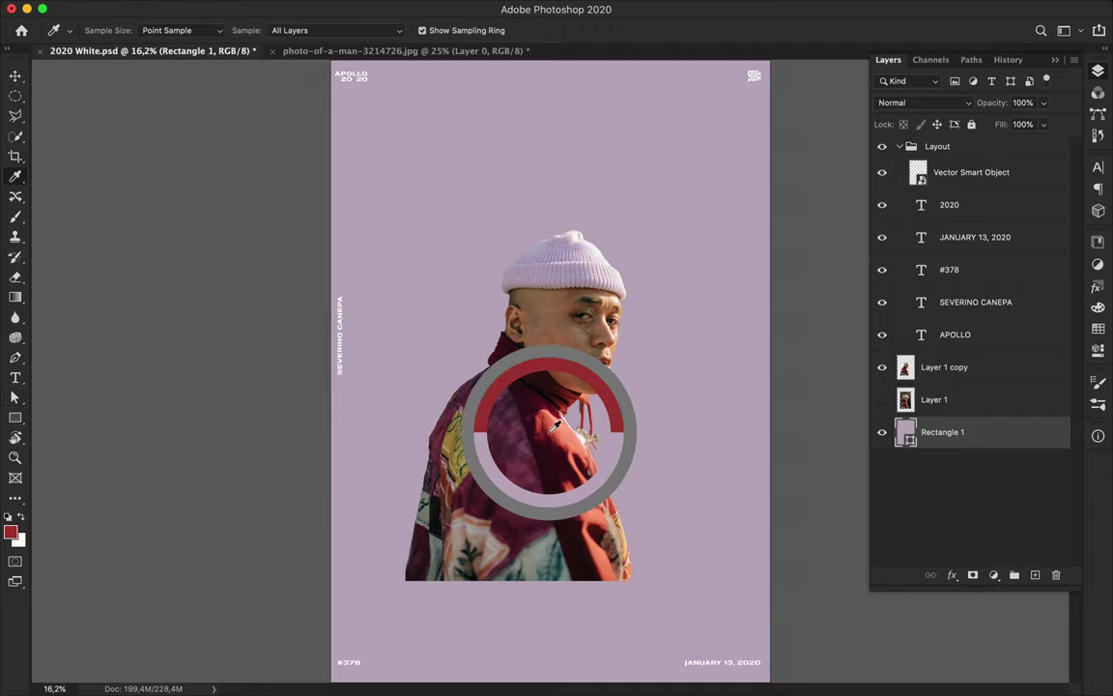
{"action": "key", "text": "super+shift+alt+n"}
{"action": "key", "text": "super+minus"}
Set up a red gradient whose right end fades to 0% opacity.
{"action": "key", "text": "g"}
{"action": "left_click", "coordinate": [114, 30]}
{"action": "double_click", "coordinate": [151, 429]}
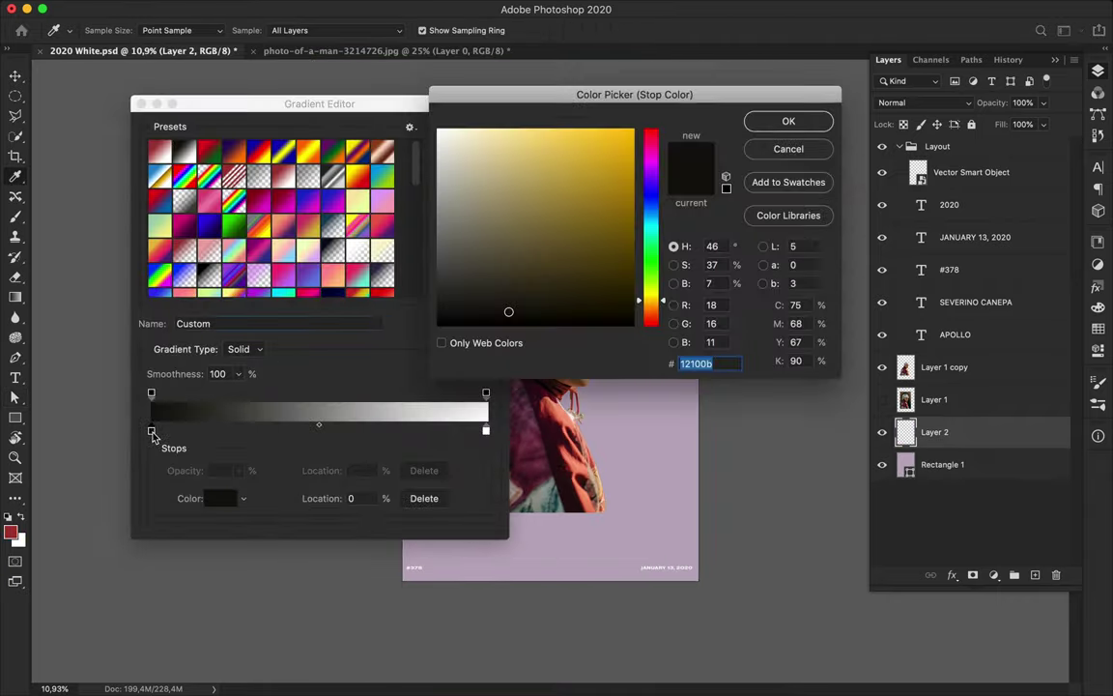
{"action": "left_click", "coordinate": [10, 532]}
{"action": "left_click", "coordinate": [789, 120]}
{"action": "double_click", "coordinate": [486, 432]}
{"action": "left_click", "coordinate": [164, 413]}
{"action": "key", "text": "Return"}
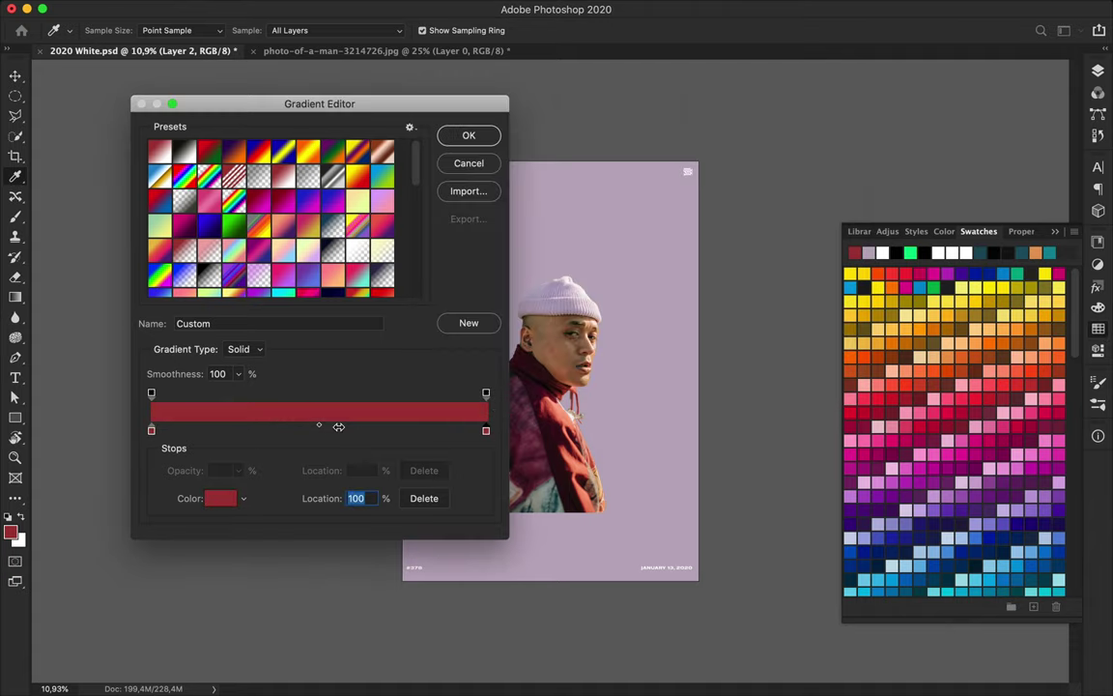
{"action": "left_click", "coordinate": [486, 393]}
{"action": "double_click", "coordinate": [214, 470]}
{"action": "type", "text": "0"}
{"action": "key", "text": "Return"}
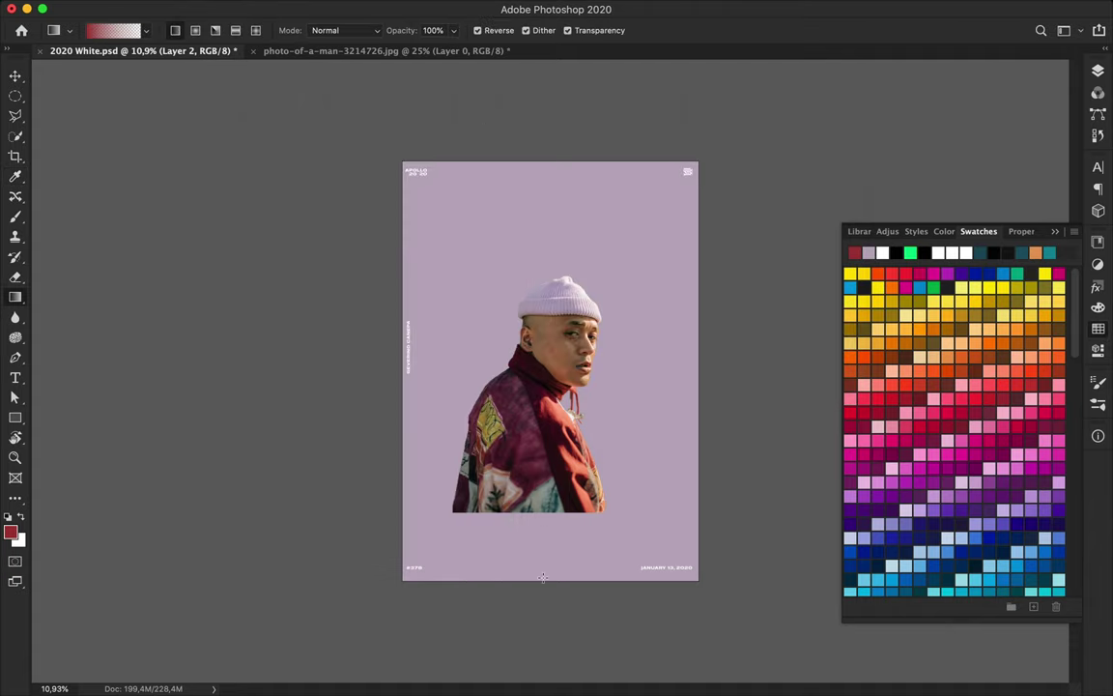
Draw the red-to-transparent gradient rising from the bottom of the poster.
{"action": "left_click_drag", "start_coordinate": [541, 580], "coordinate": [541, 342]}
{"action": "key", "text": "super+z"}
{"action": "left_click_drag", "start_coordinate": [515, 579], "coordinate": [515, 392]}
{"action": "key", "text": "super+z"}
{"action": "left_click_drag", "start_coordinate": [530, 577], "coordinate": [529, 328]}
Move the gradient layer above the man and start transforming it.
{"action": "left_click", "coordinate": [1099, 69]}
{"action": "left_click_drag", "start_coordinate": [932, 394], "coordinate": [933, 359]}
{"action": "key", "text": "super+t"}
{"action": "right_click", "coordinate": [624, 363]}
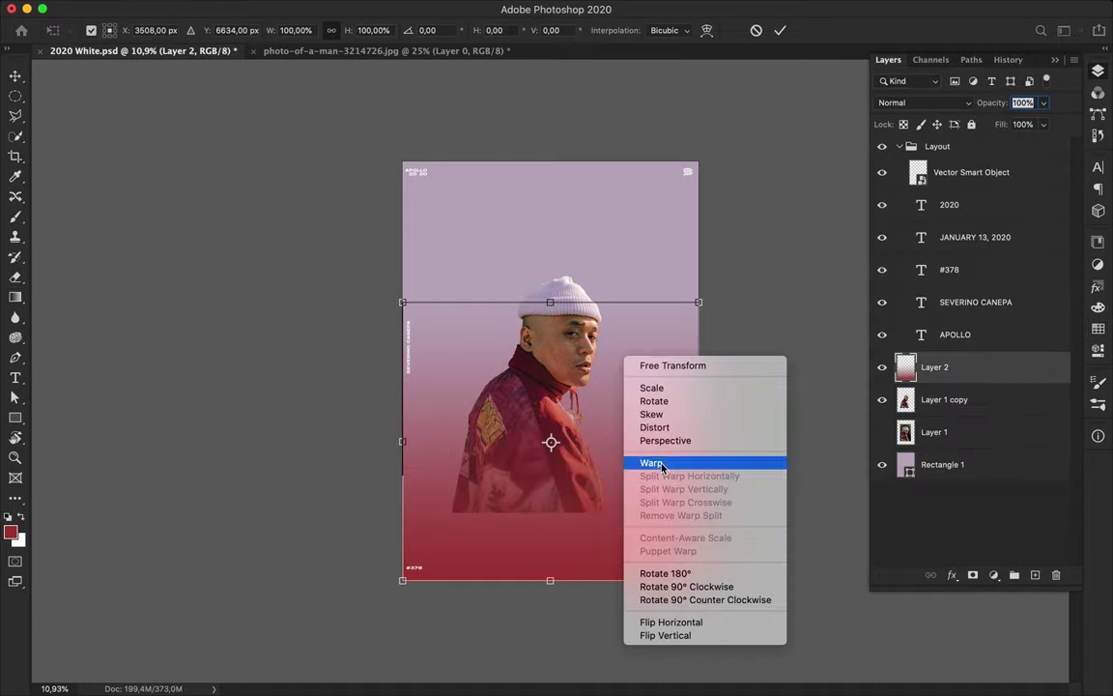
Warp the red gradient overlay by curving its top edge and stretching its bottom corners.
{"action": "left_click", "coordinate": [651, 463]}
{"action": "left_click_drag", "start_coordinate": [548, 314], "coordinate": [555, 353]}
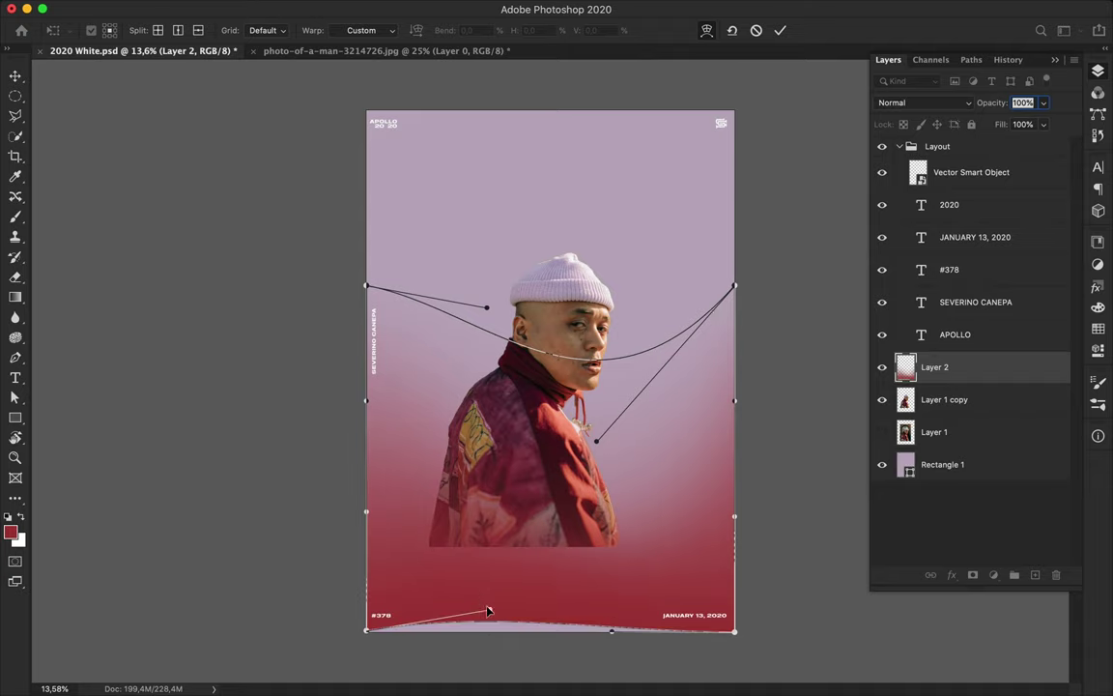
{"action": "scroll", "coordinate": [531, 481], "scroll_direction": "down", "scroll_amount": 3}
{"action": "left_click_drag", "start_coordinate": [591, 537], "coordinate": [484, 542]}
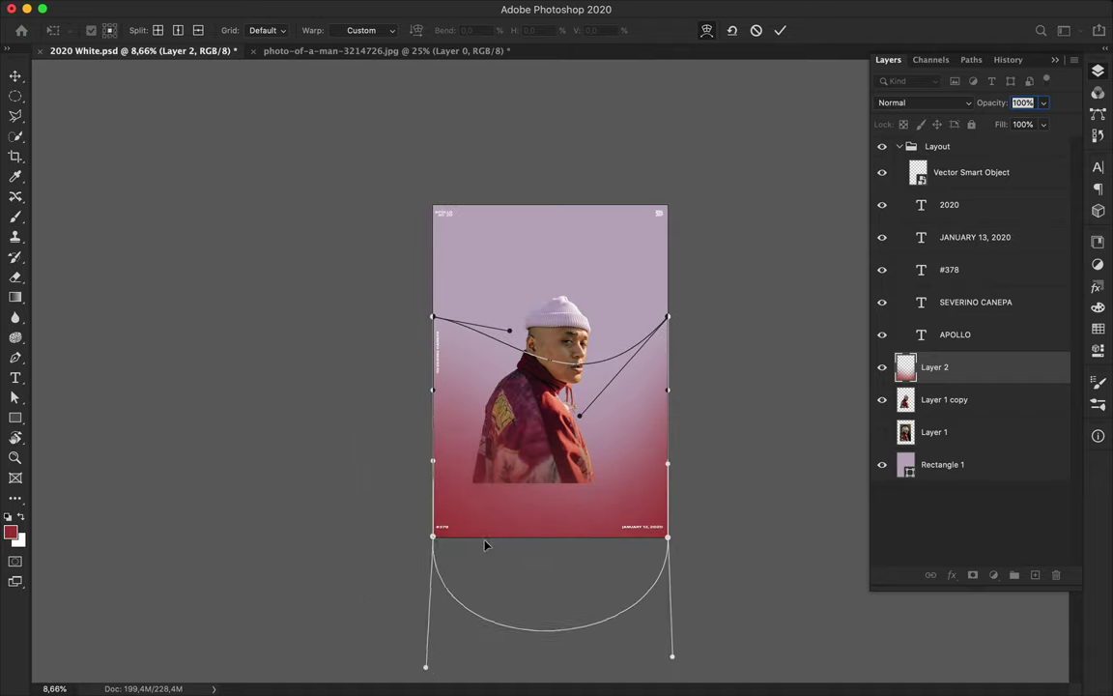
{"action": "left_click_drag", "start_coordinate": [432, 461], "coordinate": [431, 434]}
{"action": "left_click_drag", "start_coordinate": [432, 536], "coordinate": [392, 534]}
{"action": "left_click_drag", "start_coordinate": [668, 536], "coordinate": [725, 538]}
{"action": "left_click_drag", "start_coordinate": [556, 493], "coordinate": [541, 529]}
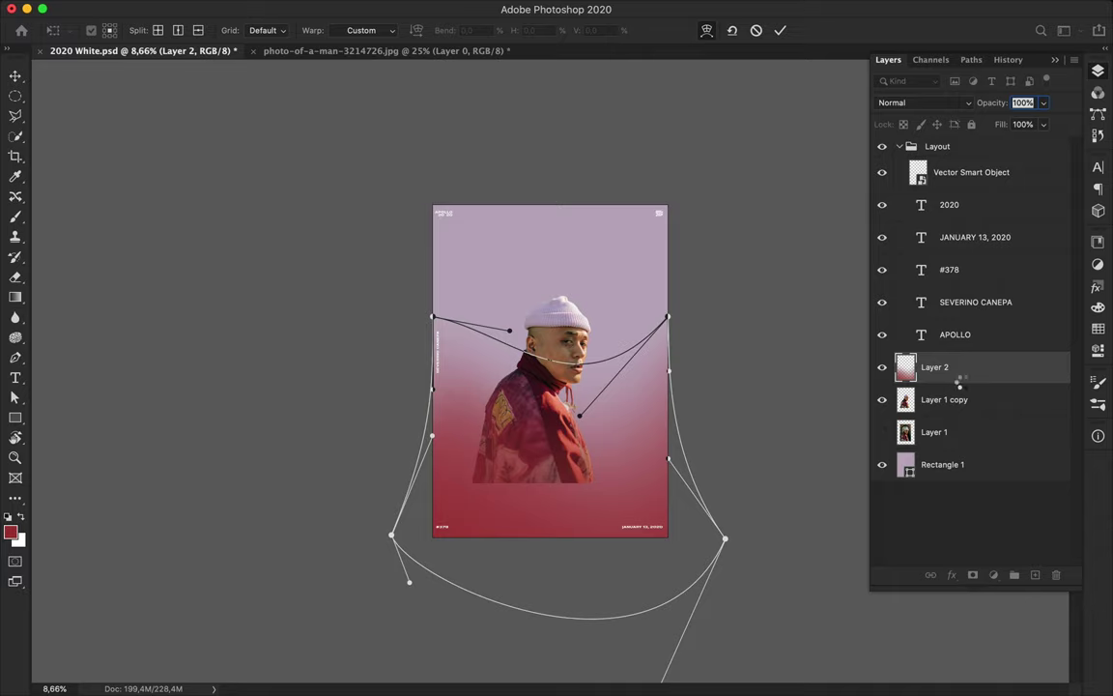
{"action": "left_click", "coordinate": [943, 399]}
Duplicate the warped overlay and move the copy lower on the poster.
{"action": "left_click_drag", "start_coordinate": [577, 298], "coordinate": [552, 326]}
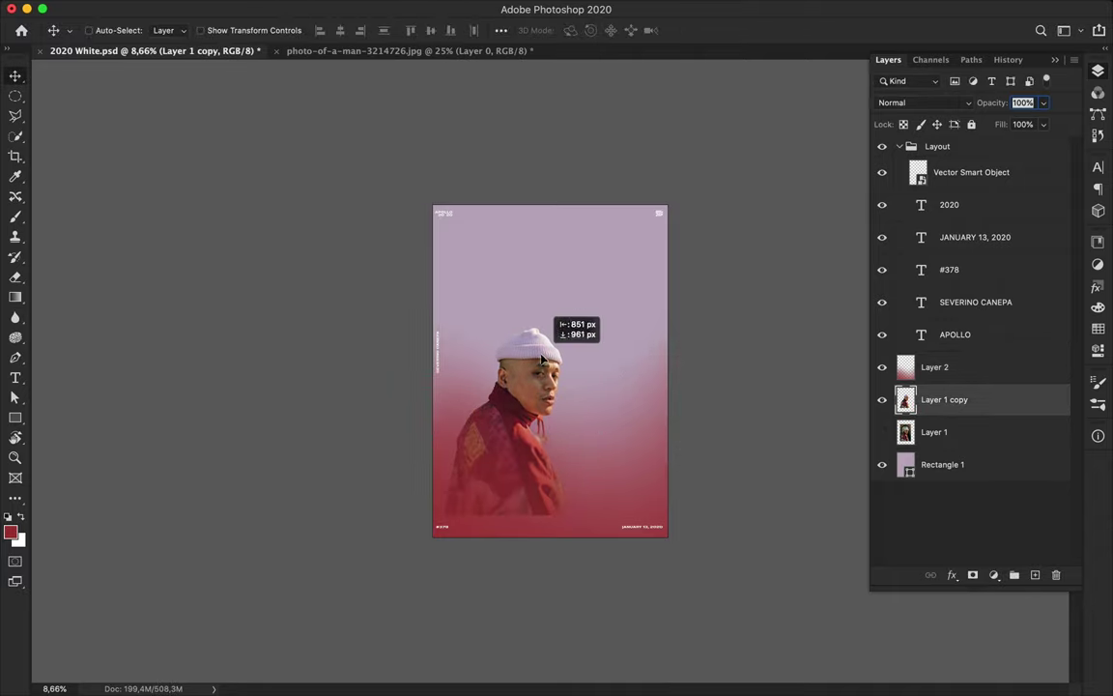
{"action": "left_click_drag", "start_coordinate": [934, 368], "coordinate": [944, 416]}
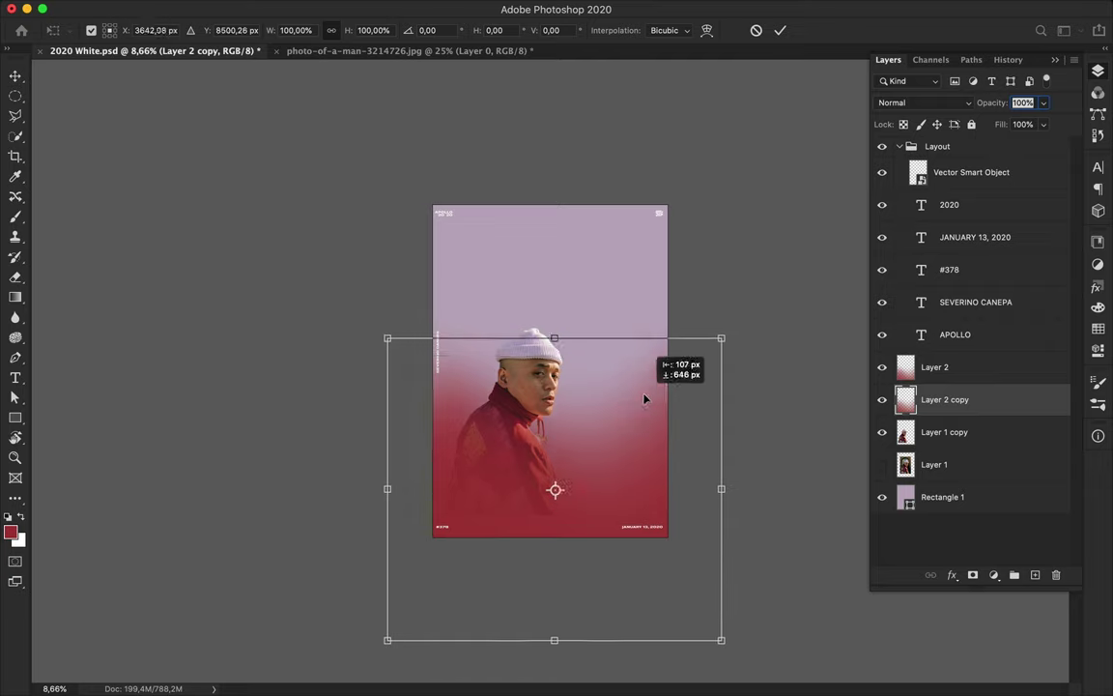
{"action": "left_click_drag", "start_coordinate": [647, 417], "coordinate": [650, 489]}
{"action": "key", "text": "Return"}
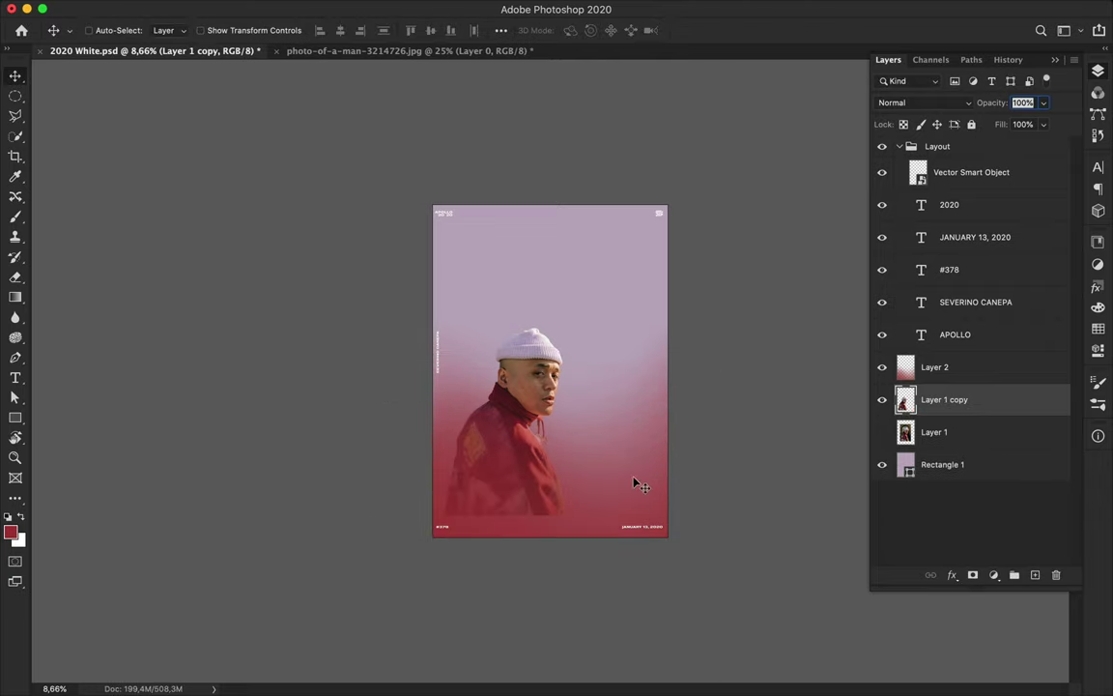
Add Layer 3 with a red gradient over the lower body and warp it upward.
{"action": "key", "text": "ctrl+shift+alt+n"}
{"action": "key", "text": "g"}
{"action": "left_click_drag", "start_coordinate": [488, 483], "coordinate": [488, 396]}
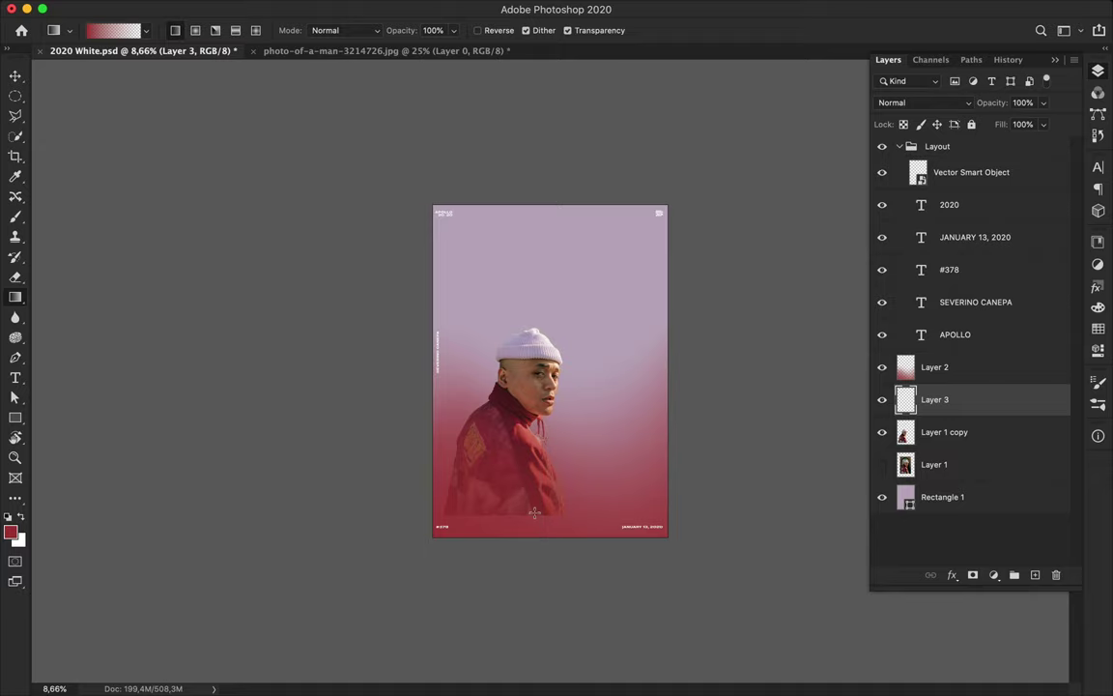
{"action": "key", "text": "ctrl+t"}
{"action": "right_click", "coordinate": [566, 465]}
{"action": "left_click", "coordinate": [596, 506]}
{"action": "left_click_drag", "start_coordinate": [432, 433], "coordinate": [383, 433]}
{"action": "left_click_drag", "start_coordinate": [668, 538], "coordinate": [732, 556]}
{"action": "left_click_drag", "start_coordinate": [383, 433], "coordinate": [405, 141]}
{"action": "left_click_drag", "start_coordinate": [589, 432], "coordinate": [769, 394]}
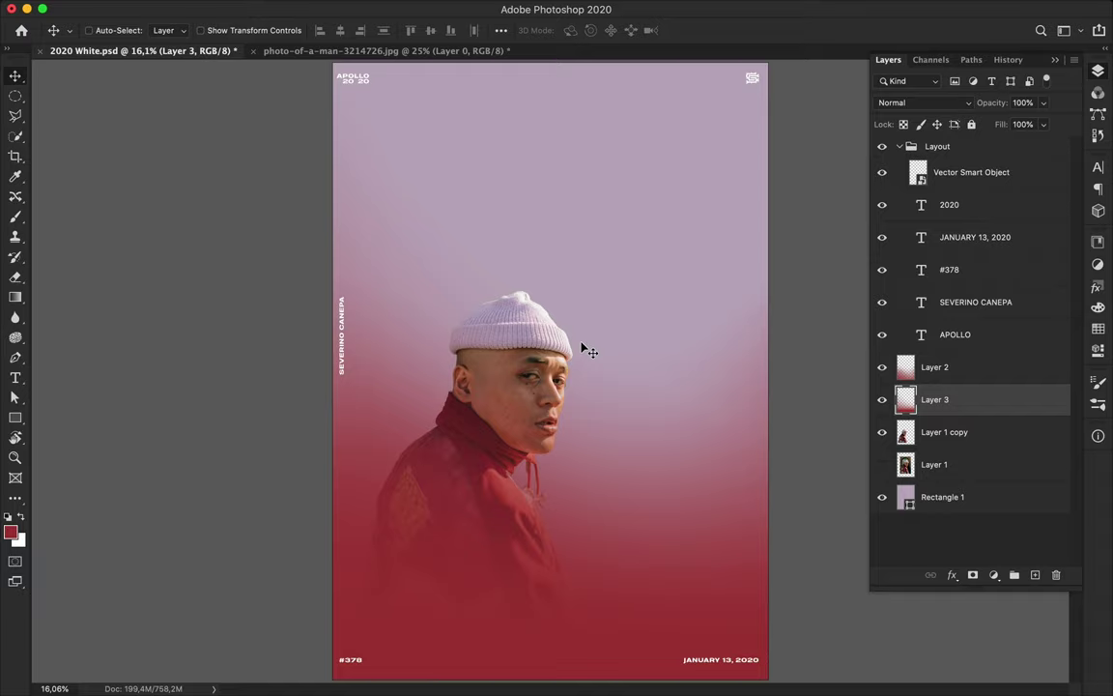
Zoom out to the whole poster and choose a text colour for the Type tool.
{"action": "key", "text": "super+minus"}
{"action": "key", "text": "t"}
{"action": "left_click", "coordinate": [629, 30]}
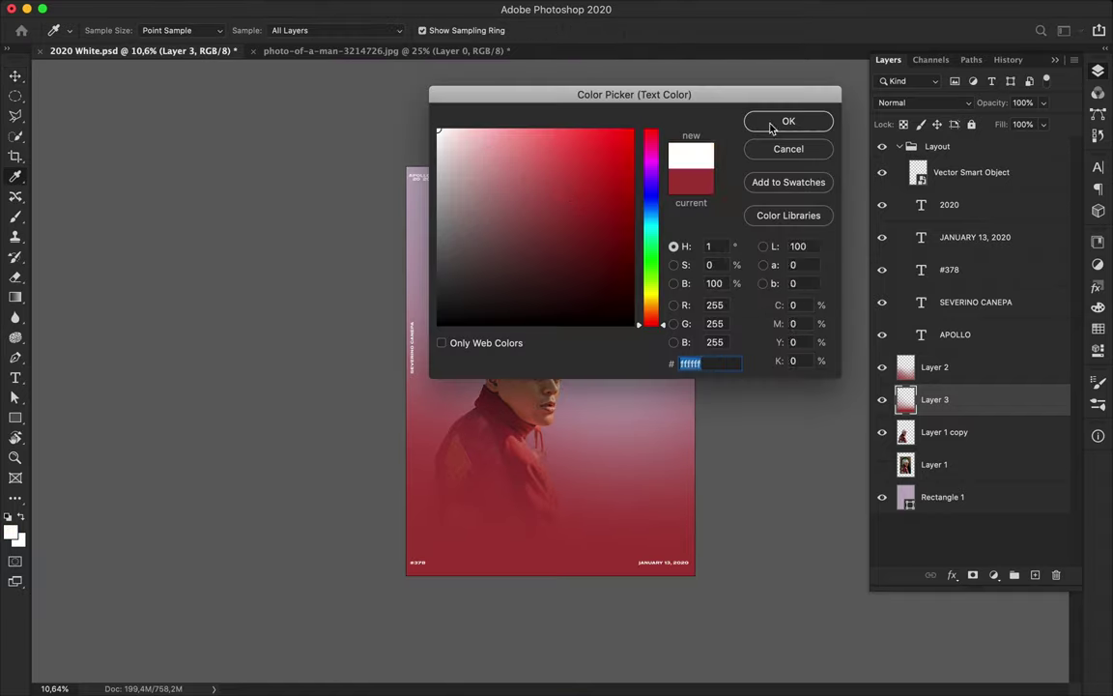
Add white LOOKING AT ME? text, enlarge it across the poster and position it.
{"action": "left_click", "coordinate": [775, 119]}
{"action": "left_click", "coordinate": [509, 248]}
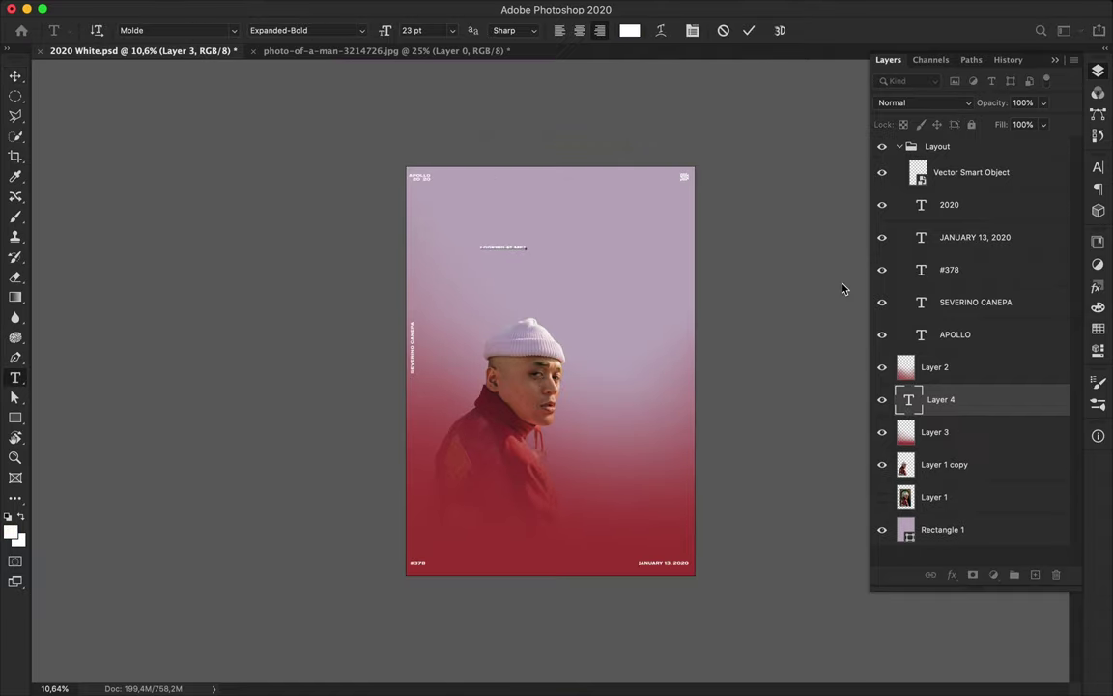
{"action": "key", "text": "super+Return"}
{"action": "key", "text": "super+t"}
{"action": "left_click_drag", "start_coordinate": [533, 253], "coordinate": [770, 350]}
{"action": "key", "text": "Return"}
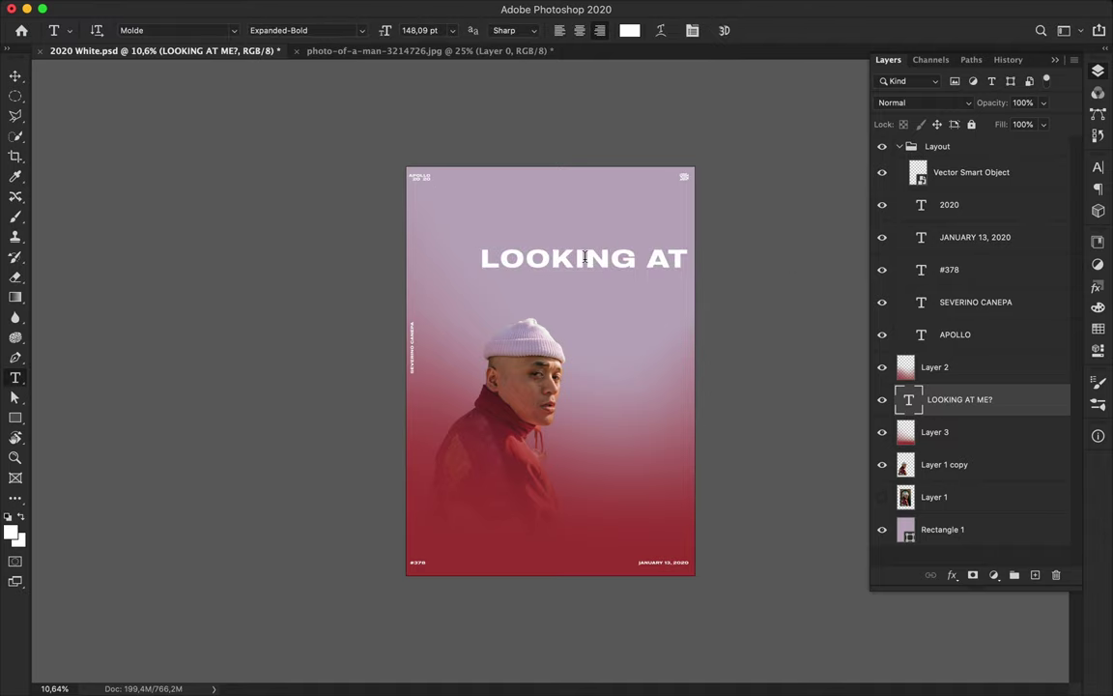
{"action": "mouse_move", "coordinate": [585, 257]}
{"action": "left_mouse_down"}
{"action": "mouse_move", "coordinate": [588, 238]}
{"action": "mouse_move", "coordinate": [860, 244]}
{"action": "left_mouse_up"}
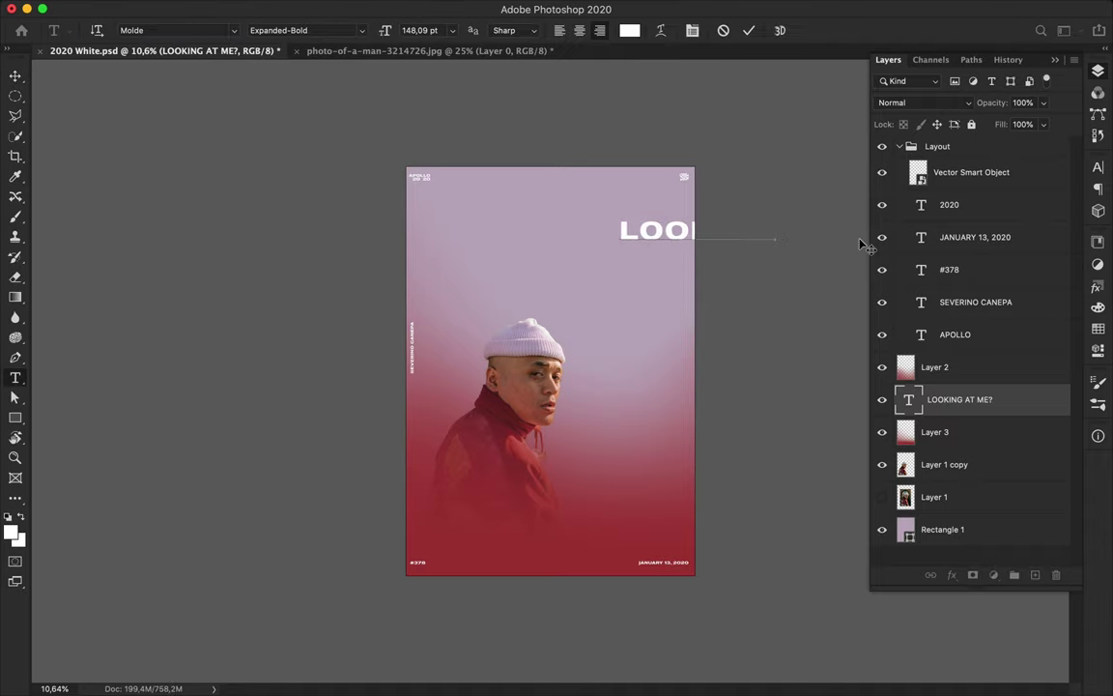
{"action": "key", "text": "super+Return"}
Retype the headline as LOO KING, duplicate it, and cut the original to LOO.
{"action": "double_click", "coordinate": [580, 232]}
{"action": "type", "text": "LOO KING"}
{"action": "left_click", "coordinate": [1098, 167]}
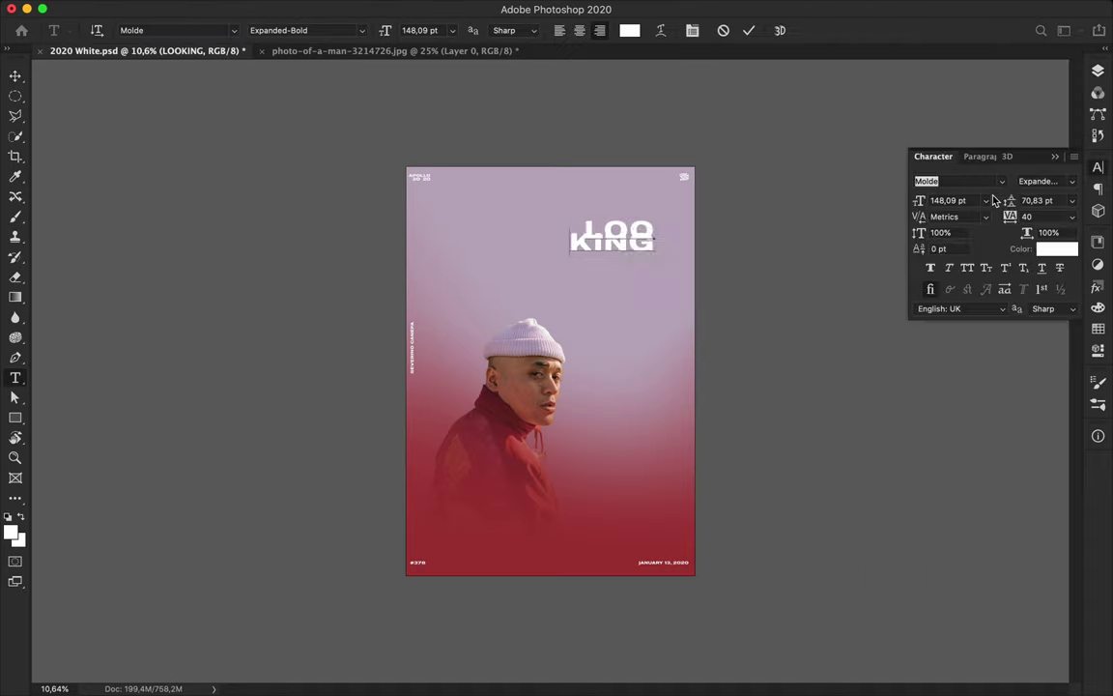
{"action": "left_click_drag", "start_coordinate": [608, 240], "coordinate": [608, 289]}
{"action": "double_click", "coordinate": [598, 240]}
{"action": "key", "text": "BackSpace"}
{"action": "key", "text": "super+Return"}
Trim the duplicated text layers down to KING and AT.
{"action": "double_click", "coordinate": [598, 253]}
{"action": "key", "text": "BackSpace"}
{"action": "key", "text": "Delete"}
{"action": "key", "text": "super+Return"}
{"action": "double_click", "coordinate": [599, 271]}
{"action": "key", "text": "BackSpace"}
{"action": "key", "text": "super+Return"}
Make a ME? text layer from a copy and place it beside the man.
{"action": "double_click", "coordinate": [624, 326]}
{"action": "mouse_move", "coordinate": [645, 294]}
{"action": "left_mouse_down"}
{"action": "mouse_move", "coordinate": [624, 325]}
{"action": "mouse_move", "coordinate": [503, 391]}
{"action": "left_mouse_up"}
{"action": "type", "text": "ME?"}
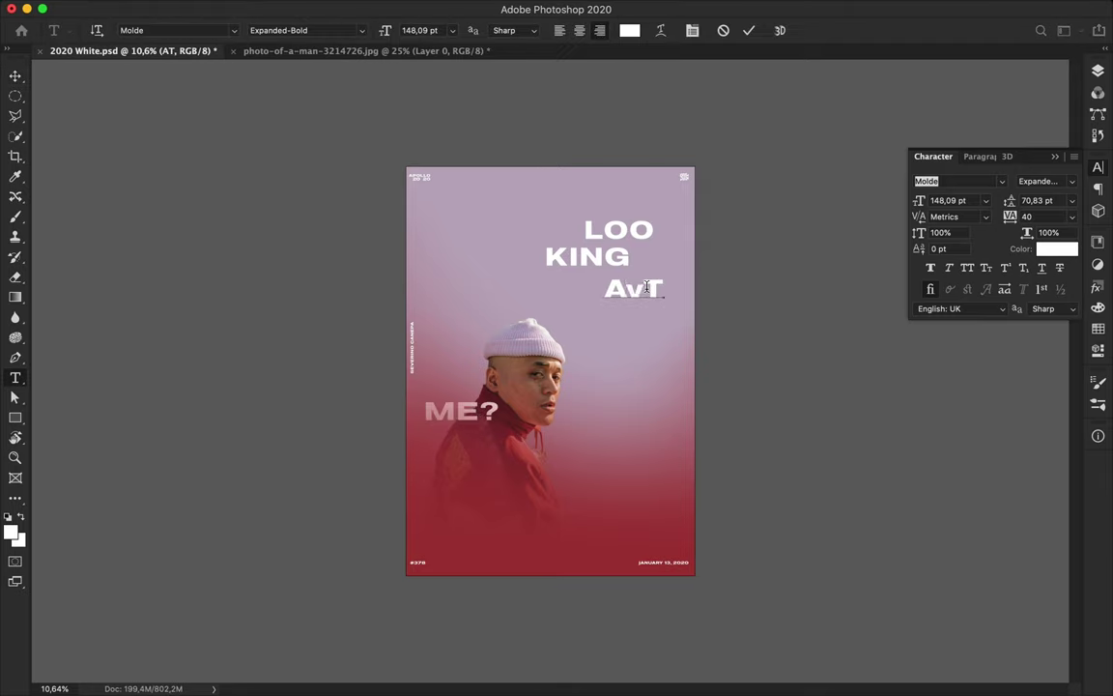
{"action": "key", "text": "super+Return"}
{"action": "left_click_drag", "start_coordinate": [645, 288], "coordinate": [570, 349]}
Move the AT layer behind the man and place KING beside his head.
{"action": "left_click", "coordinate": [1098, 71]}
{"action": "left_click_drag", "start_coordinate": [1028, 427], "coordinate": [1010, 536]}
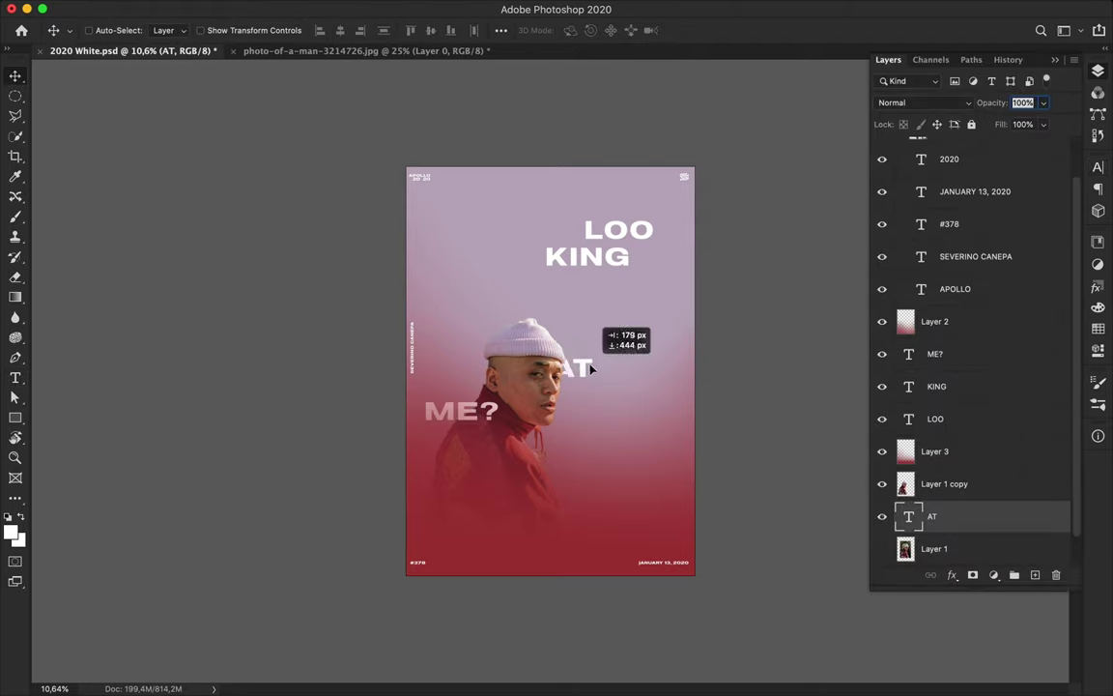
{"action": "left_click_drag", "start_coordinate": [603, 266], "coordinate": [484, 345]}
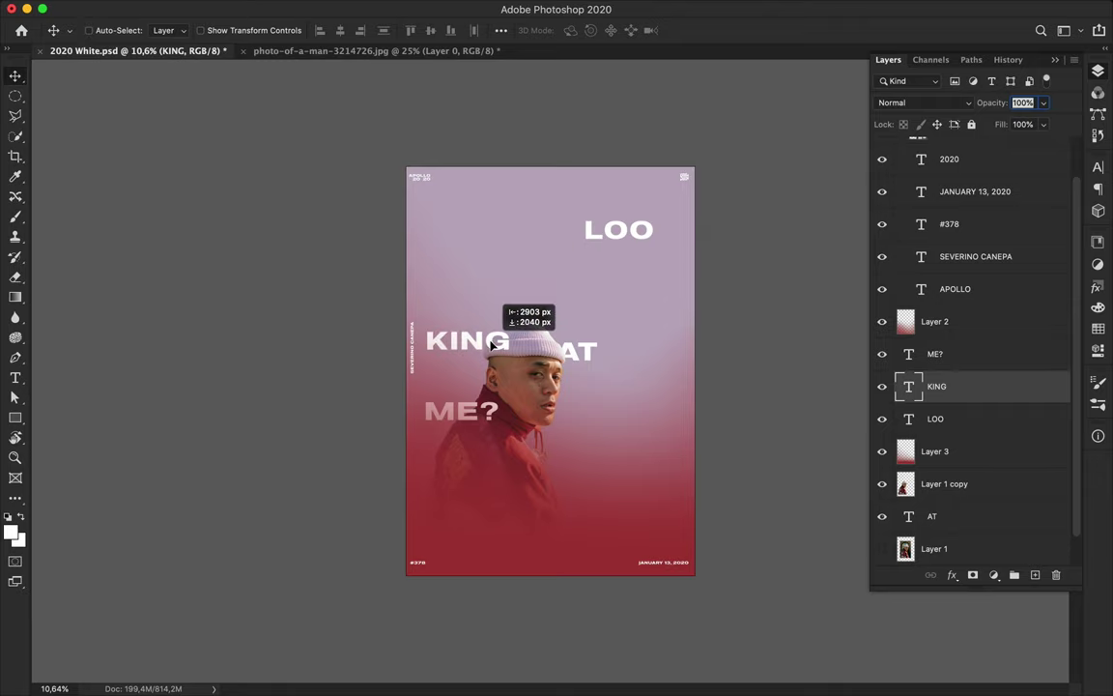
Reposition LOO, KING and AT, putting KING behind the man.
{"action": "left_click_drag", "start_coordinate": [626, 240], "coordinate": [564, 329]}
{"action": "left_click_drag", "start_coordinate": [936, 385], "coordinate": [936, 483]}
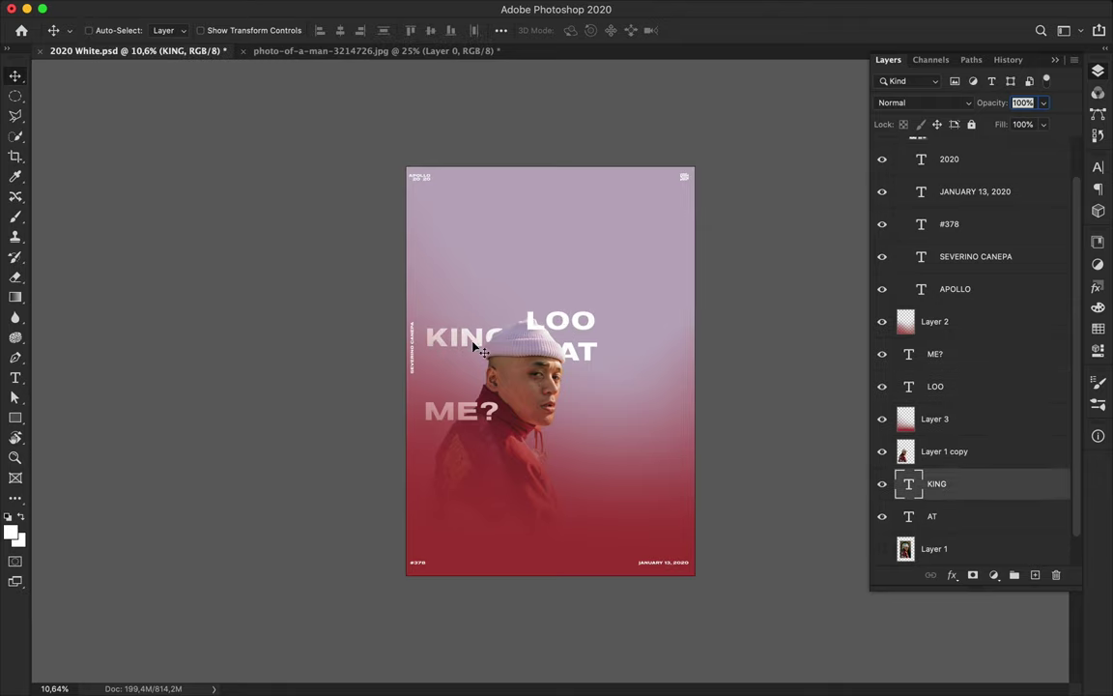
{"action": "scroll", "coordinate": [966, 454], "scroll_direction": "down", "scroll_amount": 1}
{"action": "left_click", "coordinate": [501, 416]}
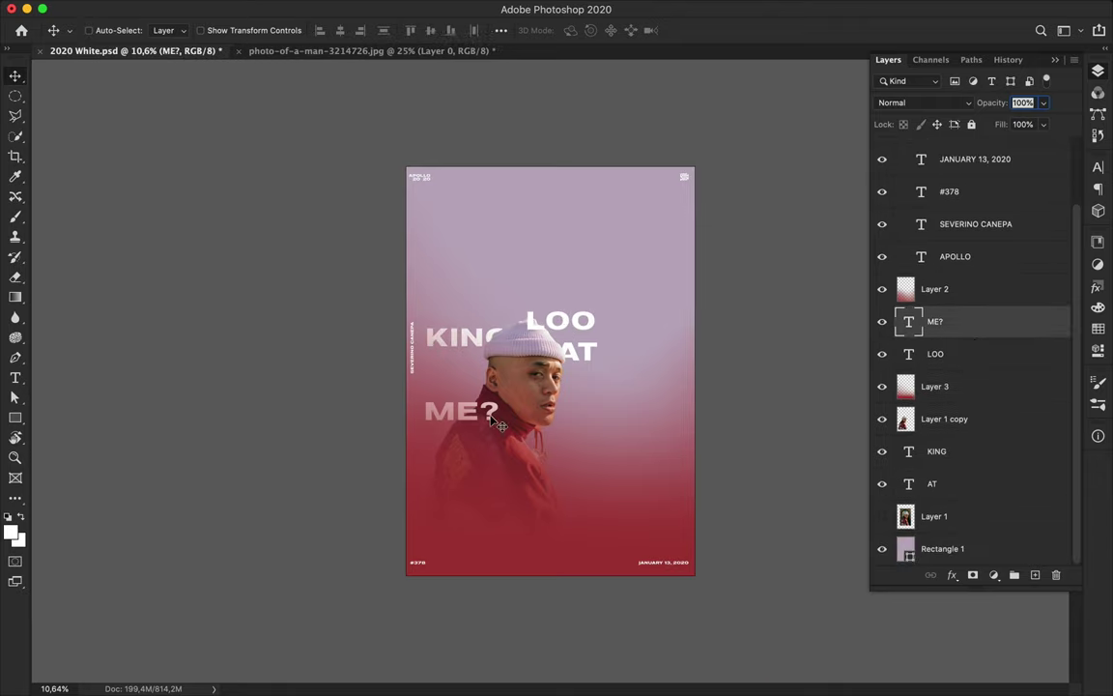
{"action": "left_click", "coordinate": [495, 391]}
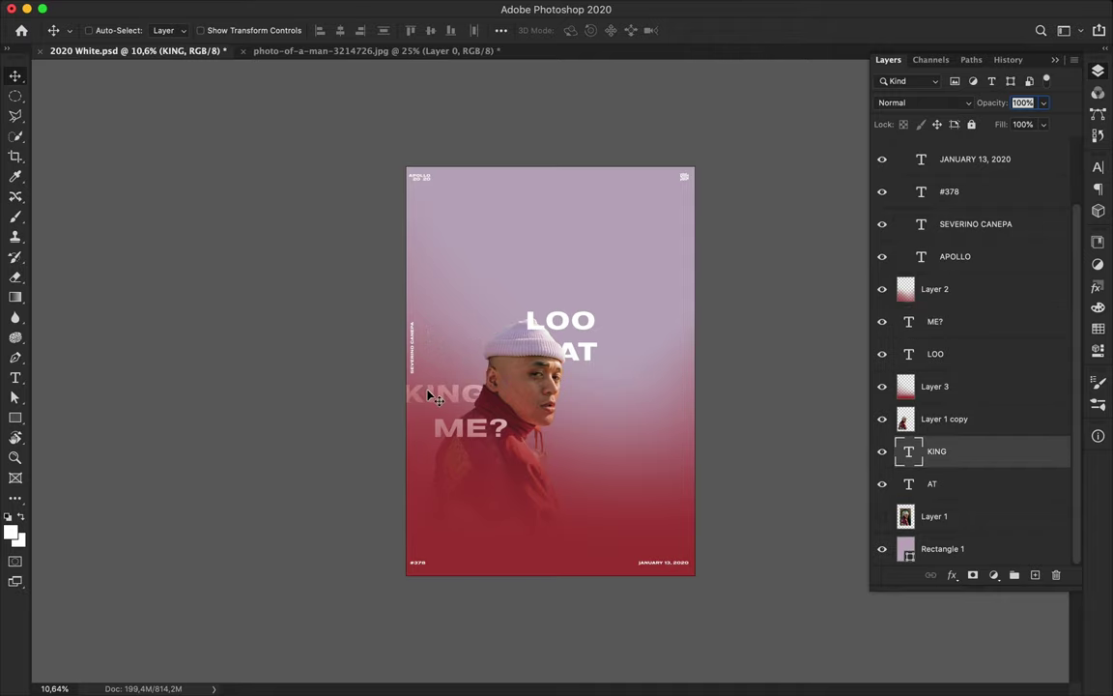
{"action": "left_click_drag", "start_coordinate": [436, 392], "coordinate": [431, 392]}
{"action": "left_click", "coordinate": [591, 354]}
{"action": "mouse_move", "coordinate": [587, 390]}
{"action": "left_mouse_down"}
{"action": "mouse_move", "coordinate": [577, 421]}
{"action": "mouse_move", "coordinate": [484, 488]}
{"action": "left_mouse_up"}
{"action": "left_click", "coordinate": [498, 435]}
Scale LOO to about 200% and set its stacking around the man's beanie.
{"action": "left_click", "coordinate": [531, 319]}
{"action": "key", "text": "ctrl+t"}
{"action": "mouse_move", "coordinate": [596, 307]}
{"action": "left_mouse_down"}
{"action": "mouse_move", "coordinate": [653, 268]}
{"action": "mouse_move", "coordinate": [661, 279]}
{"action": "left_mouse_up"}
{"action": "mouse_move", "coordinate": [636, 321]}
{"action": "left_mouse_down"}
{"action": "mouse_move", "coordinate": [604, 331]}
{"action": "mouse_move", "coordinate": [658, 278]}
{"action": "left_mouse_up"}
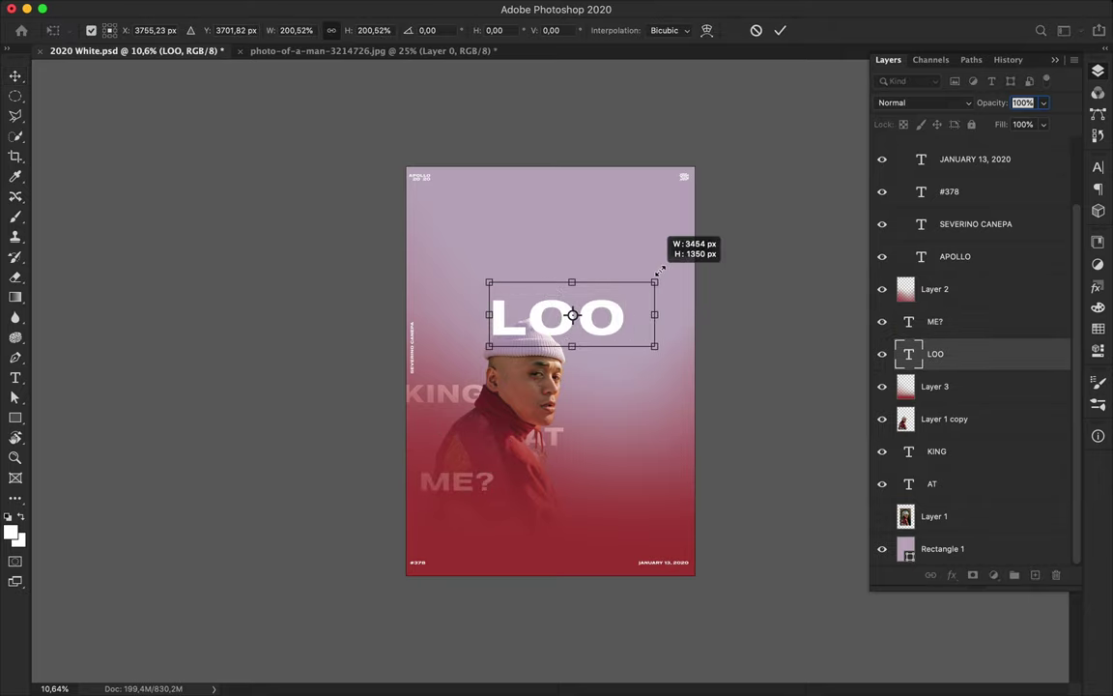
{"action": "key", "text": "Return"}
{"action": "left_click_drag", "start_coordinate": [962, 353], "coordinate": [961, 435]}
{"action": "left_click_drag", "start_coordinate": [609, 331], "coordinate": [595, 326]}
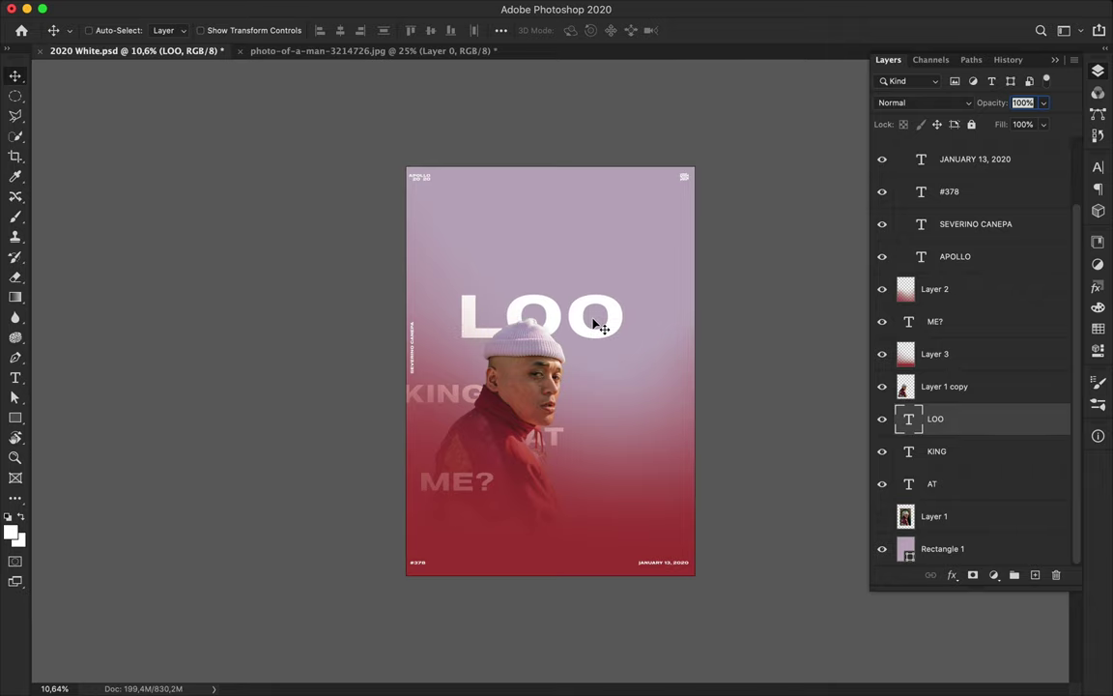
{"action": "left_click_drag", "start_coordinate": [928, 417], "coordinate": [817, 384]}
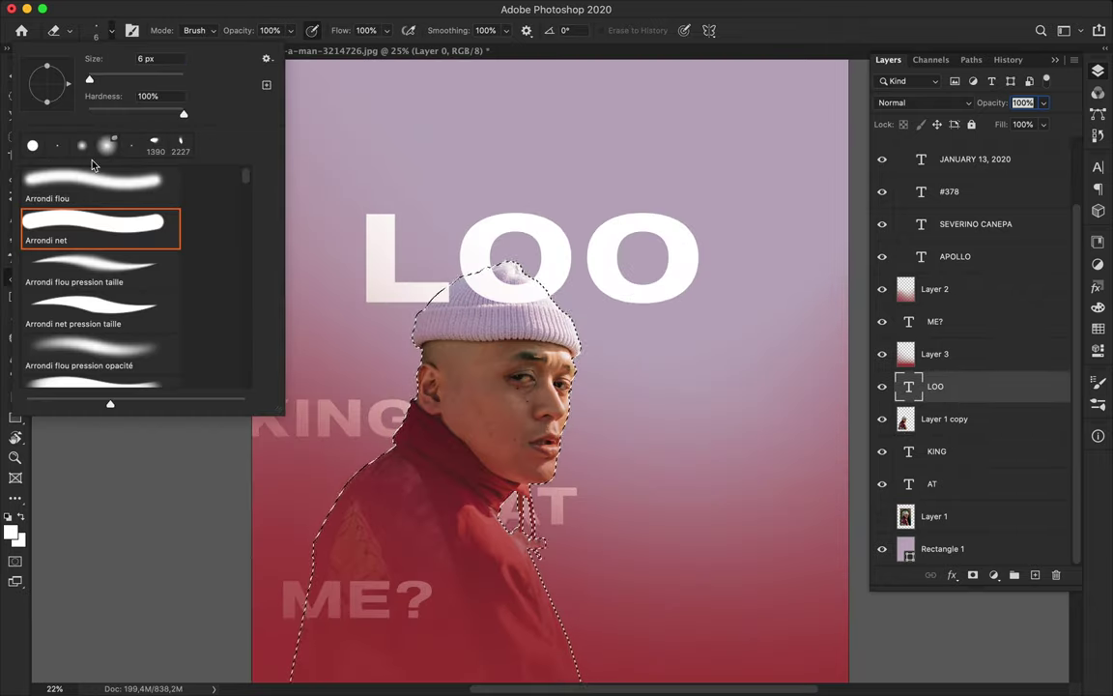
Mask the LOO word with black brush strokes so the man's beanie shows in front.
{"action": "key", "text": "Escape"}
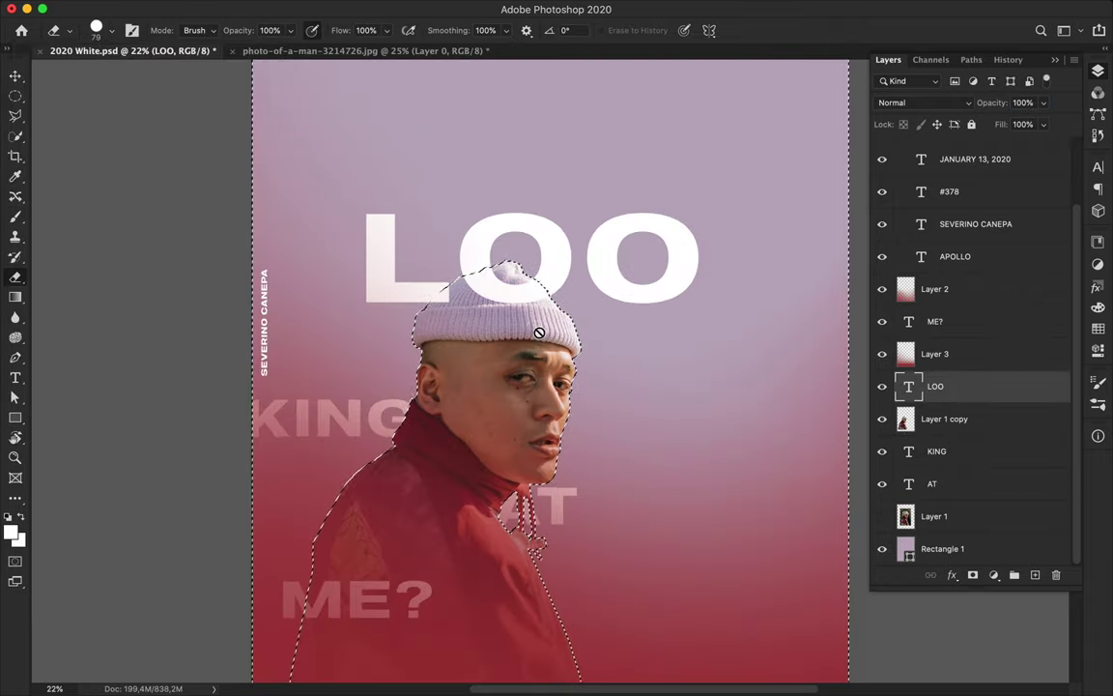
{"action": "key", "text": "m"}
{"action": "key", "text": "ctrl+d"}
{"action": "left_click", "coordinate": [972, 574]}
{"action": "key", "text": "ctrl+shift+d"}
{"action": "key", "text": "b"}
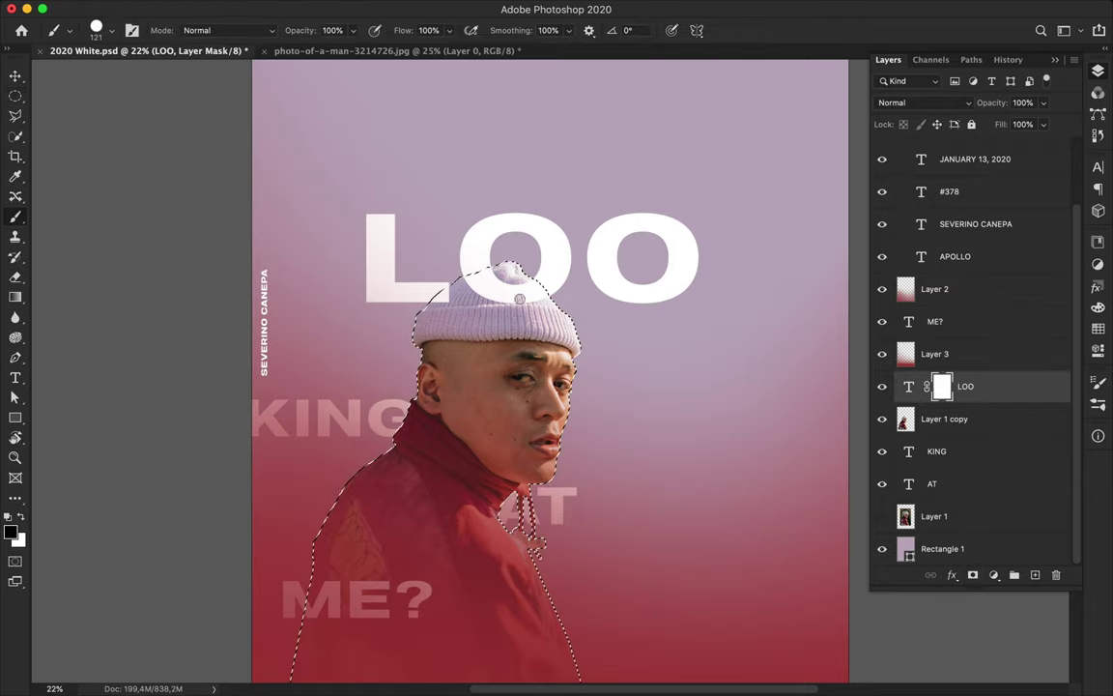
{"action": "right_click", "coordinate": [547, 434]}
{"action": "key", "text": "Escape"}
{"action": "left_click_drag", "start_coordinate": [445, 290], "coordinate": [551, 290]}
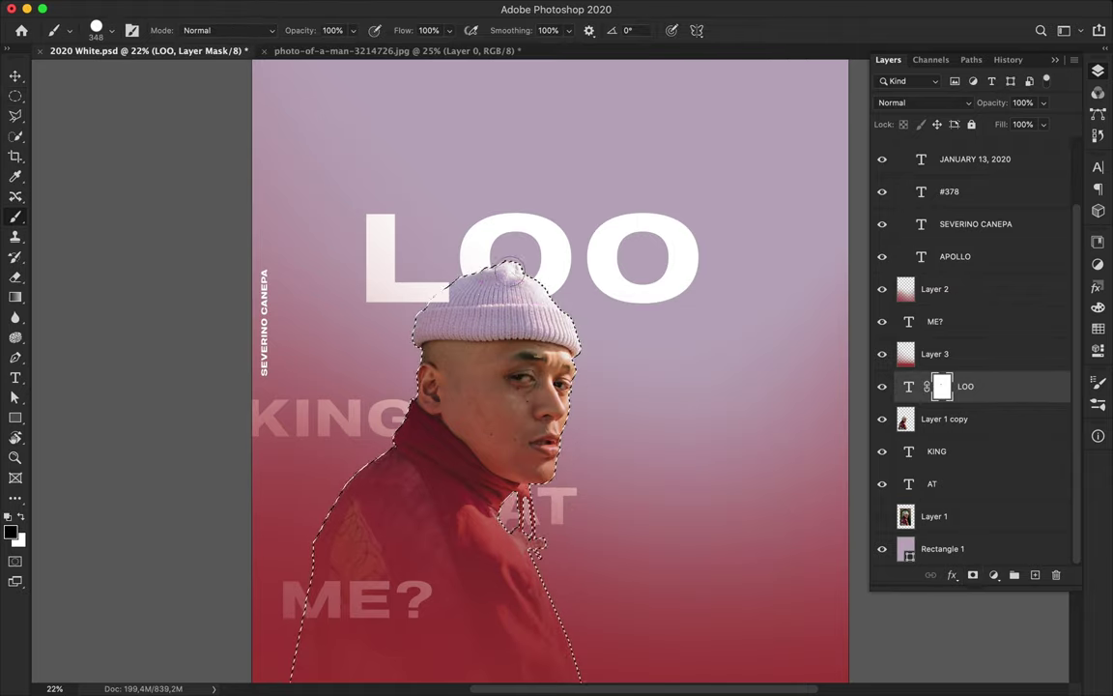
{"action": "scroll", "coordinate": [574, 290], "scroll_direction": "down", "scroll_amount": 2}
{"action": "scroll", "coordinate": [574, 290], "scroll_direction": "down", "scroll_amount": 1}
{"action": "key", "text": "v"}
{"action": "key", "text": "ctrl+d"}
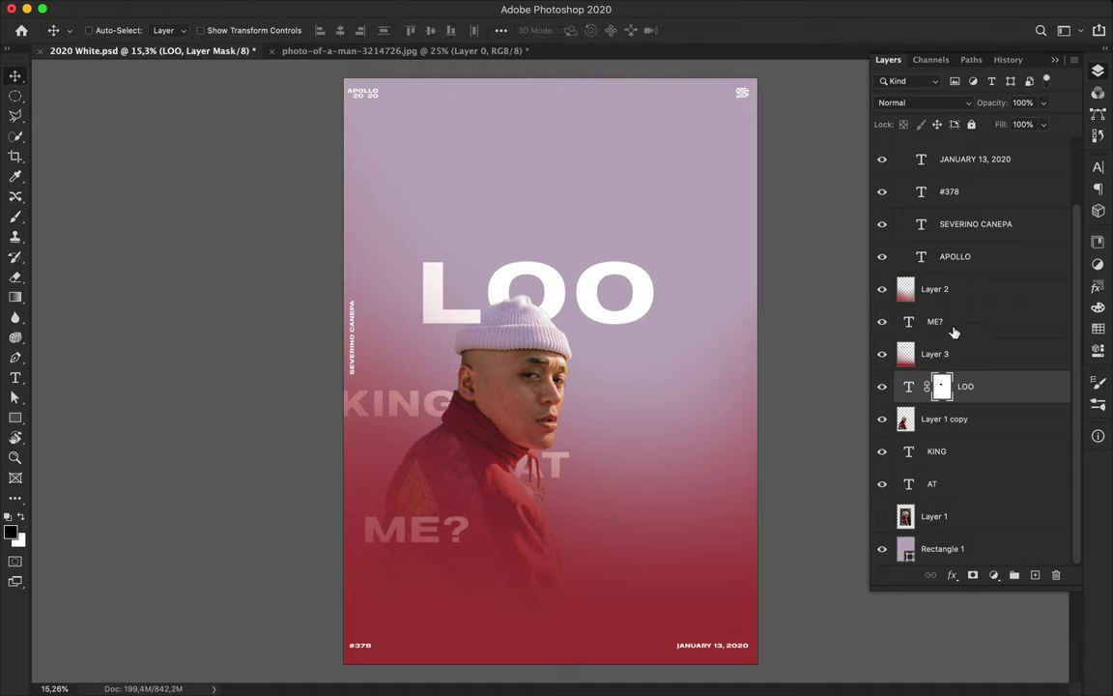
Move ME? up and right, and split off a separate smaller '?' text copy below it.
{"action": "left_click", "coordinate": [953, 332]}
{"action": "left_click_drag", "start_coordinate": [454, 488], "coordinate": [502, 454]}
{"action": "key", "text": "t"}
{"action": "left_click", "coordinate": [515, 500]}
{"action": "left_click_drag", "start_coordinate": [515, 501], "coordinate": [508, 541]}
{"action": "double_click", "coordinate": [501, 531]}
{"action": "type", "text": "?"}
{"action": "key", "text": "ctrl+Return"}
{"action": "key", "text": "ctrl+t"}
{"action": "key", "text": "Return"}
{"action": "key", "text": "v"}
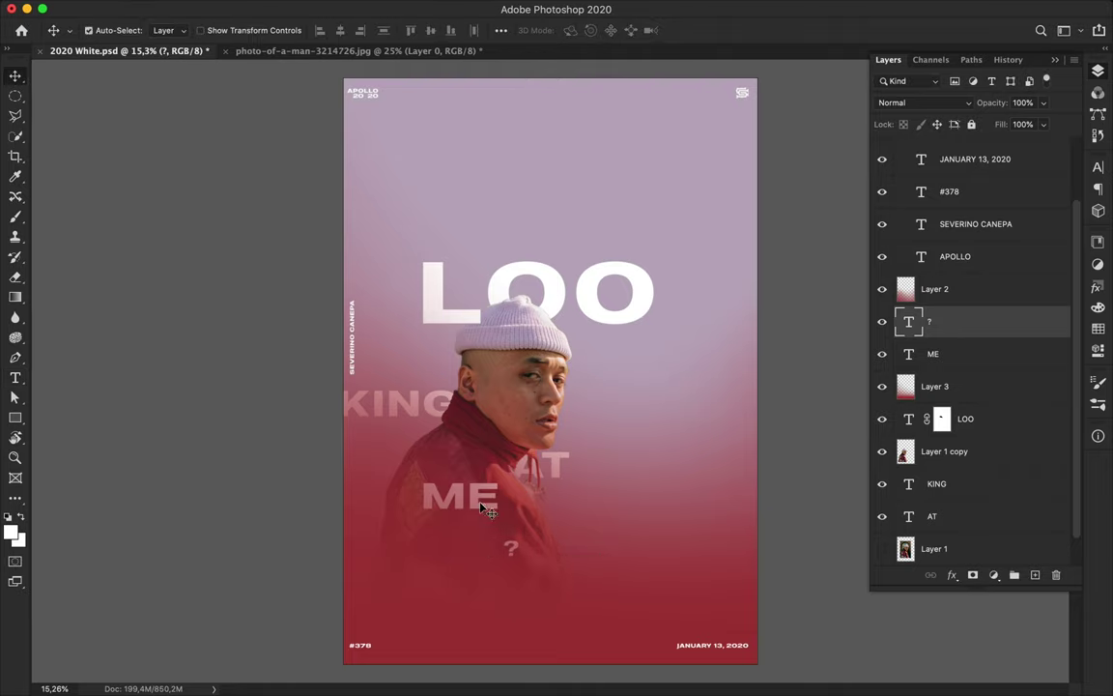
Shrink the ME word slightly and enlarge the AT word with Free Transform.
{"action": "left_click", "coordinate": [481, 507]}
{"action": "key", "text": "ctrl+t"}
{"action": "left_click_drag", "start_coordinate": [502, 473], "coordinate": [487, 464]}
{"action": "key", "text": "Return"}
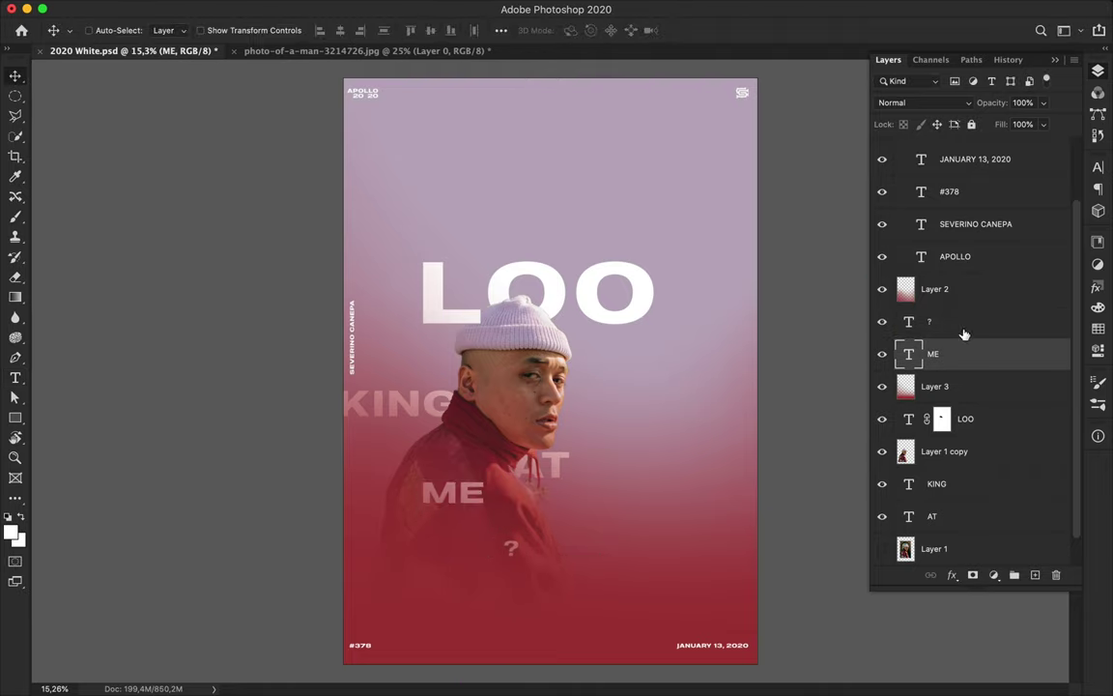
{"action": "left_click", "coordinate": [957, 516]}
{"action": "key", "text": "ctrl+t"}
{"action": "left_click_drag", "start_coordinate": [570, 451], "coordinate": [587, 444]}
{"action": "key", "text": "Return"}
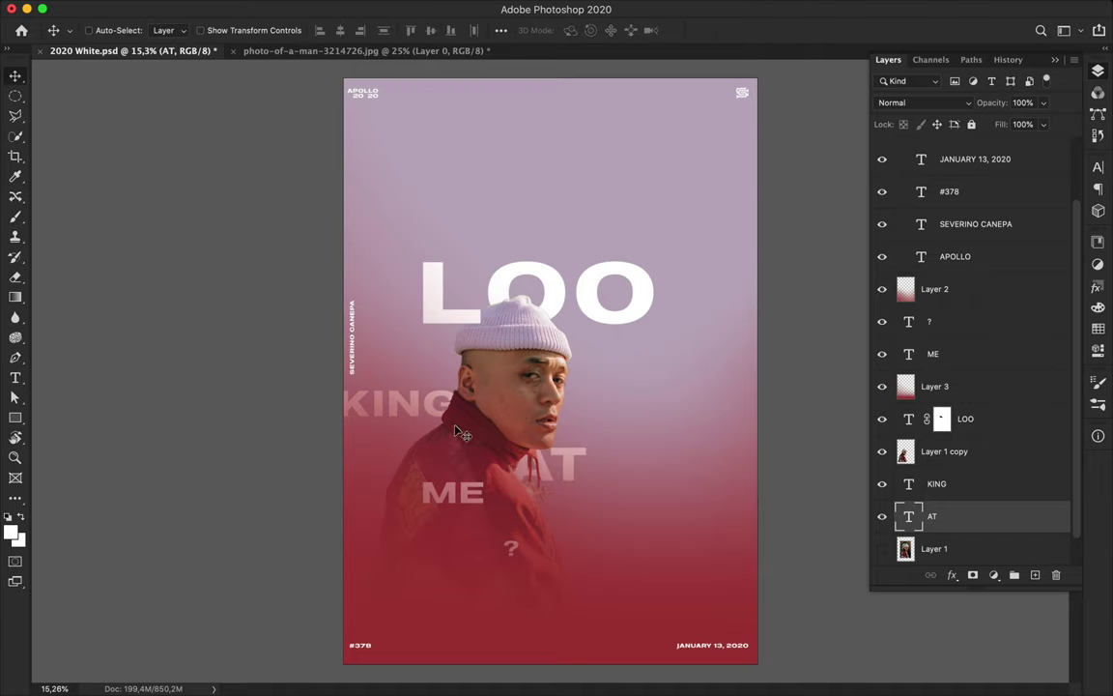
{"action": "key", "text": "ctrl+plus"}
Widen the KING word with Free Transform.
{"action": "left_click", "coordinate": [937, 483]}
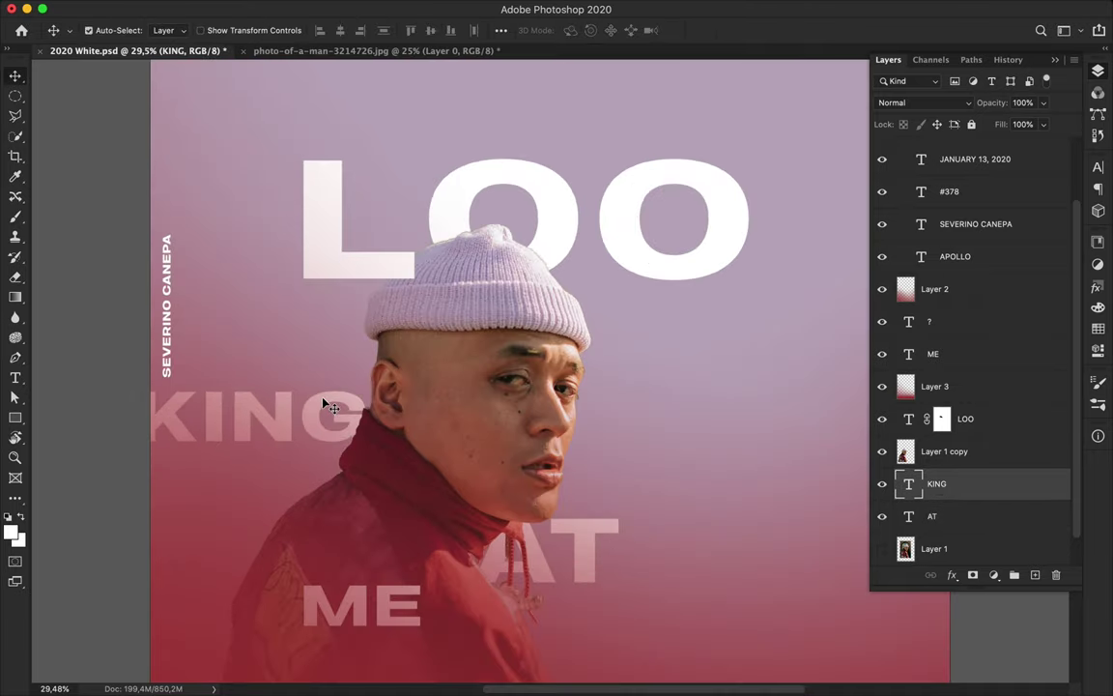
{"action": "key", "text": "ctrl+t"}
{"action": "left_click_drag", "start_coordinate": [371, 418], "coordinate": [397, 425]}
{"action": "key", "text": "Return"}
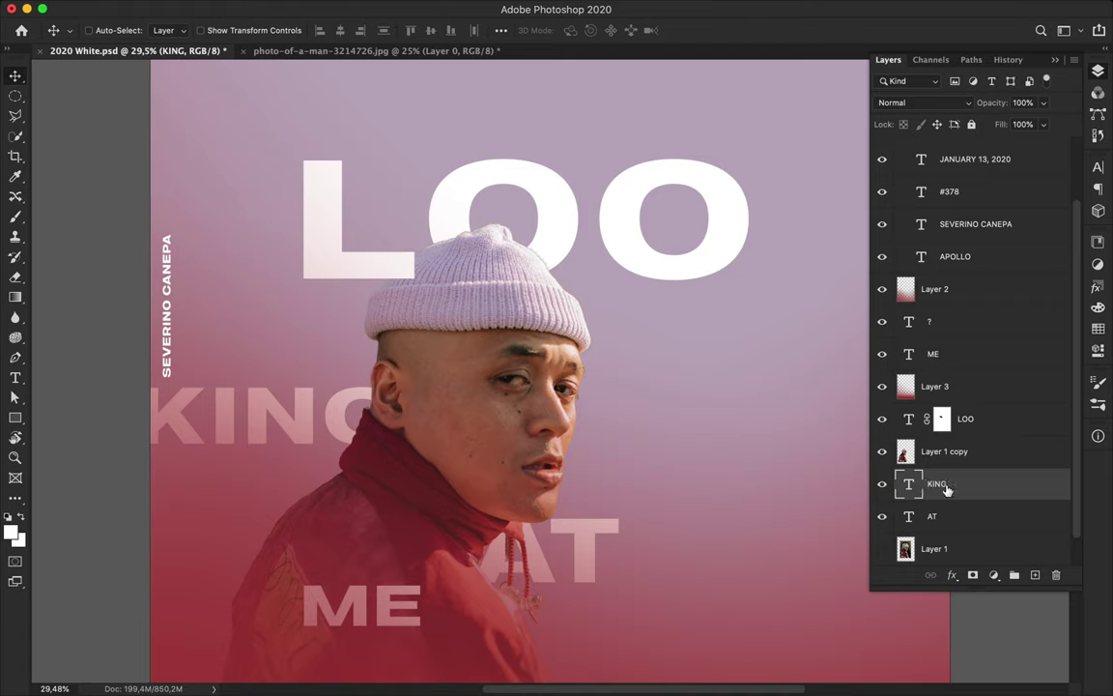
Tuck KING behind the man by painting its mask inside the man's loaded selection.
{"action": "left_click_drag", "start_coordinate": [905, 451], "coordinate": [905, 486]}
{"action": "left_click", "coordinate": [906, 486], "text": "ctrl"}
{"action": "key", "text": "b"}
{"action": "scroll", "coordinate": [285, 396], "scroll_direction": "up", "scroll_amount": 3}
{"action": "scroll", "coordinate": [285, 396], "scroll_direction": "up", "scroll_amount": 3}
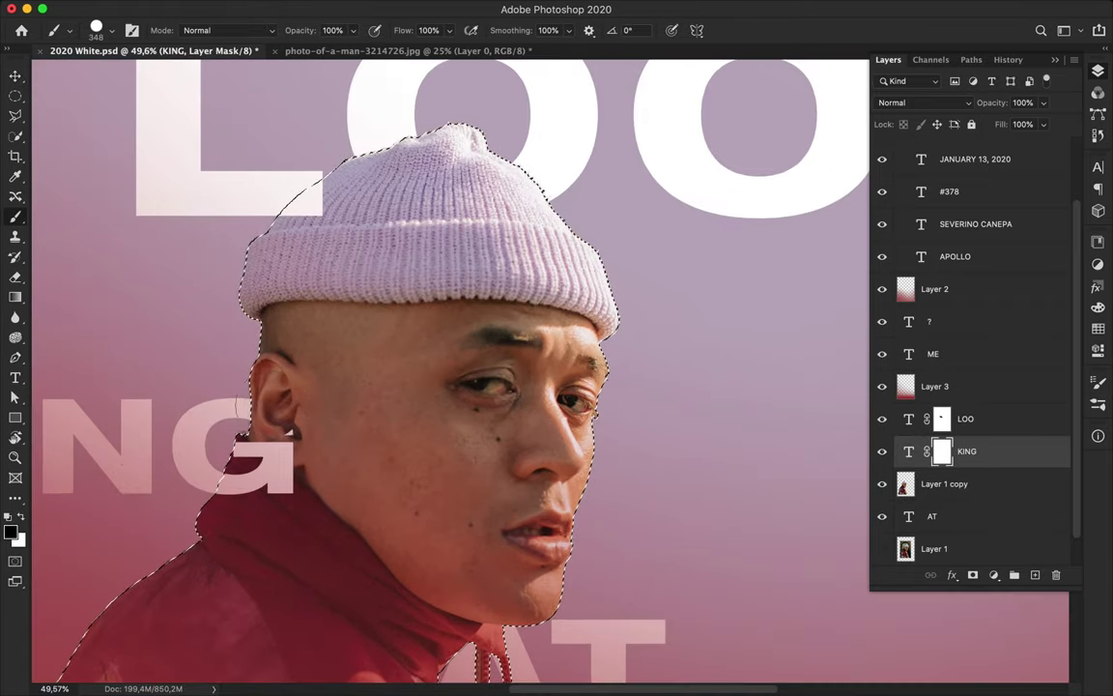
{"action": "key", "text": "ctrl+d"}
{"action": "scroll", "coordinate": [285, 396], "scroll_direction": "down", "scroll_amount": 3}
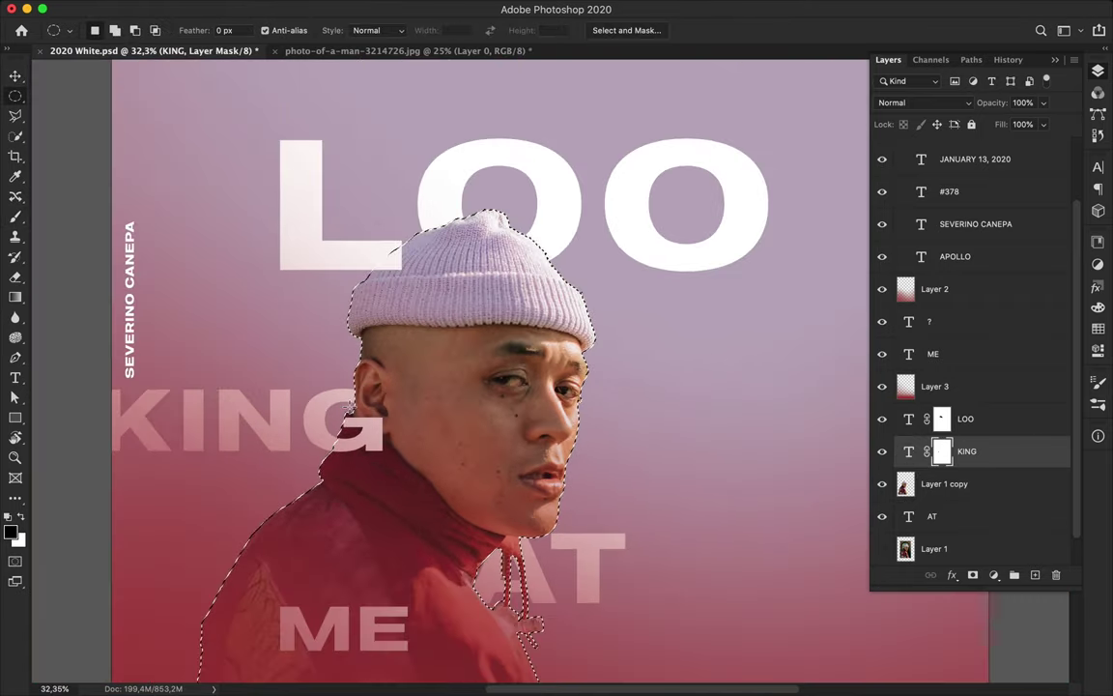
{"action": "key", "text": "v"}
{"action": "scroll", "coordinate": [365, 336], "scroll_direction": "down", "scroll_amount": 4}
{"action": "scroll", "coordinate": [407, 382], "scroll_direction": "down", "scroll_amount": 1}
{"action": "left_click", "coordinate": [439, 408]}
Resize the AT text so it sits beside ME behind the man.
{"action": "left_click", "coordinate": [984, 452]}
{"action": "scroll", "coordinate": [985, 454], "scroll_direction": "down", "scroll_amount": 1}
{"action": "left_click", "coordinate": [956, 483]}
{"action": "key", "text": "ctrl+t"}
{"action": "mouse_move", "coordinate": [594, 472]}
{"action": "left_mouse_down"}
{"action": "mouse_move", "coordinate": [563, 506]}
{"action": "mouse_move", "coordinate": [547, 502]}
{"action": "left_mouse_up"}
{"action": "key", "text": "Return"}
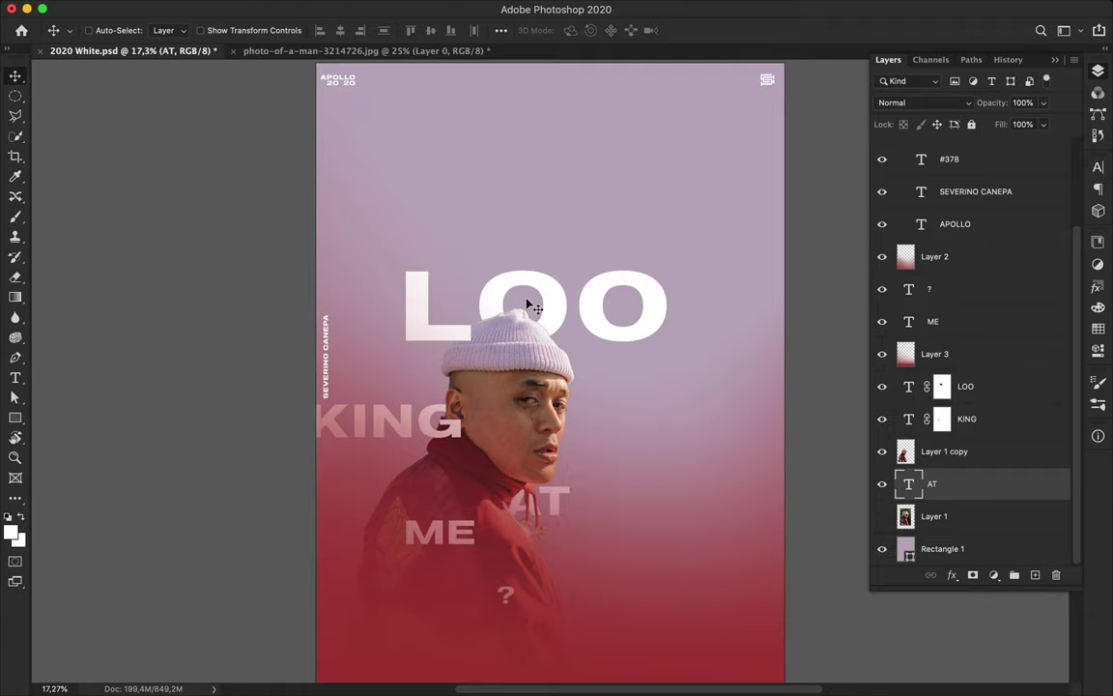
Position the LOO heading just above the man's beanie.
{"action": "scroll", "coordinate": [676, 410], "scroll_direction": "up", "scroll_amount": 2}
{"action": "left_click", "coordinate": [942, 386]}
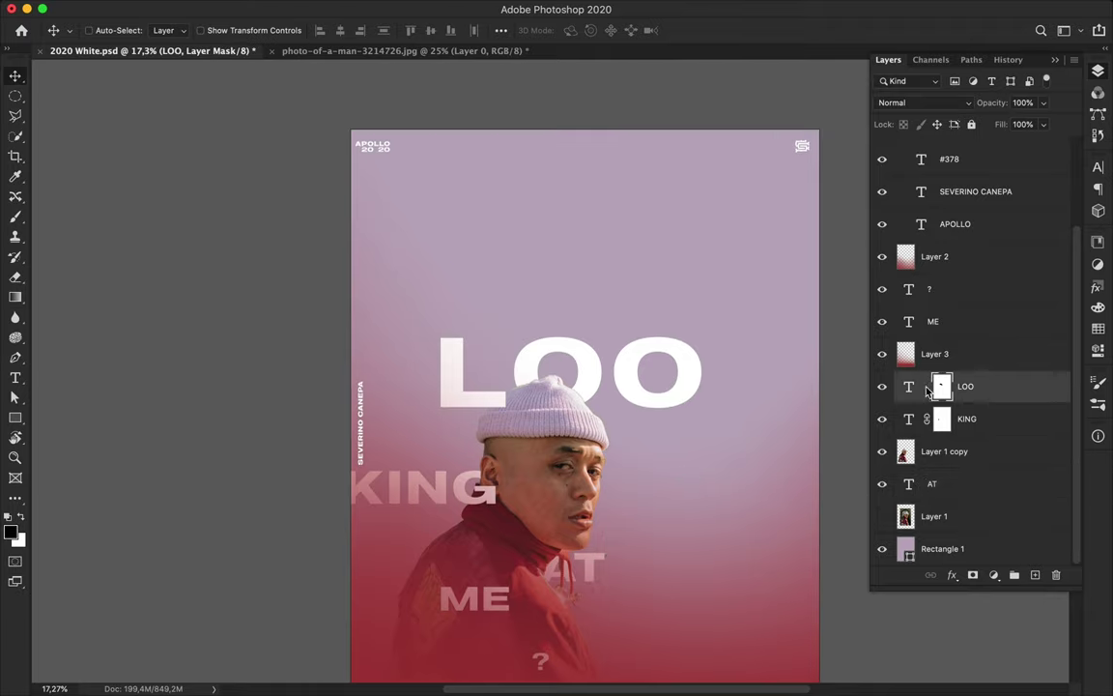
{"action": "left_click_drag", "start_coordinate": [645, 387], "coordinate": [641, 383]}
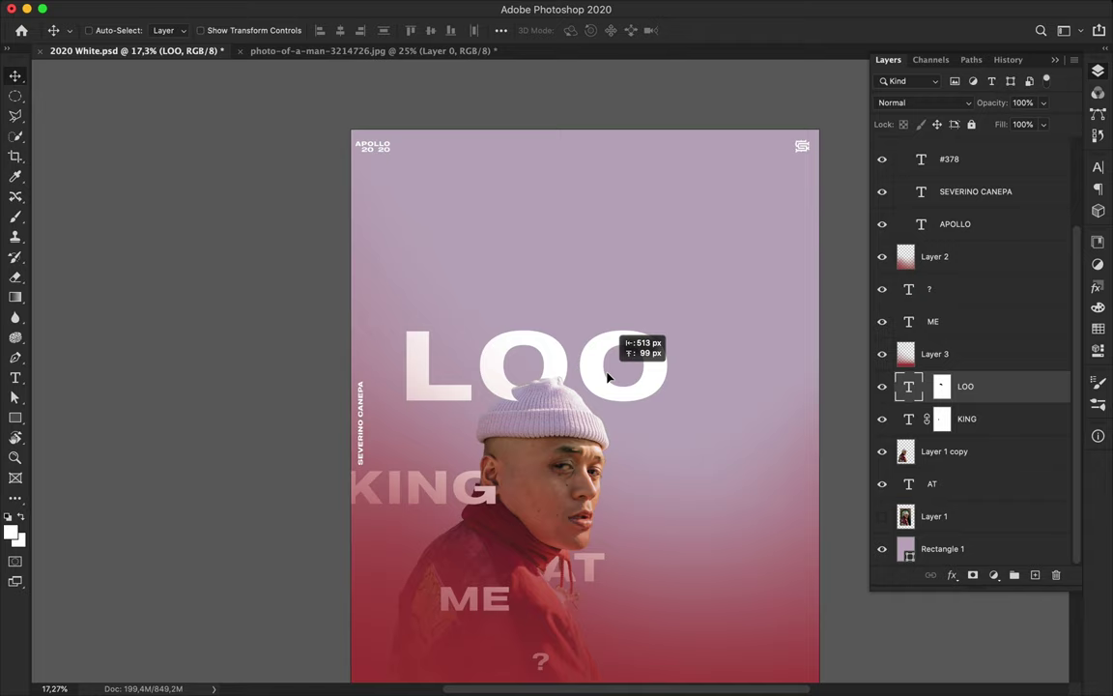
{"action": "left_click_drag", "start_coordinate": [642, 384], "coordinate": [643, 384]}
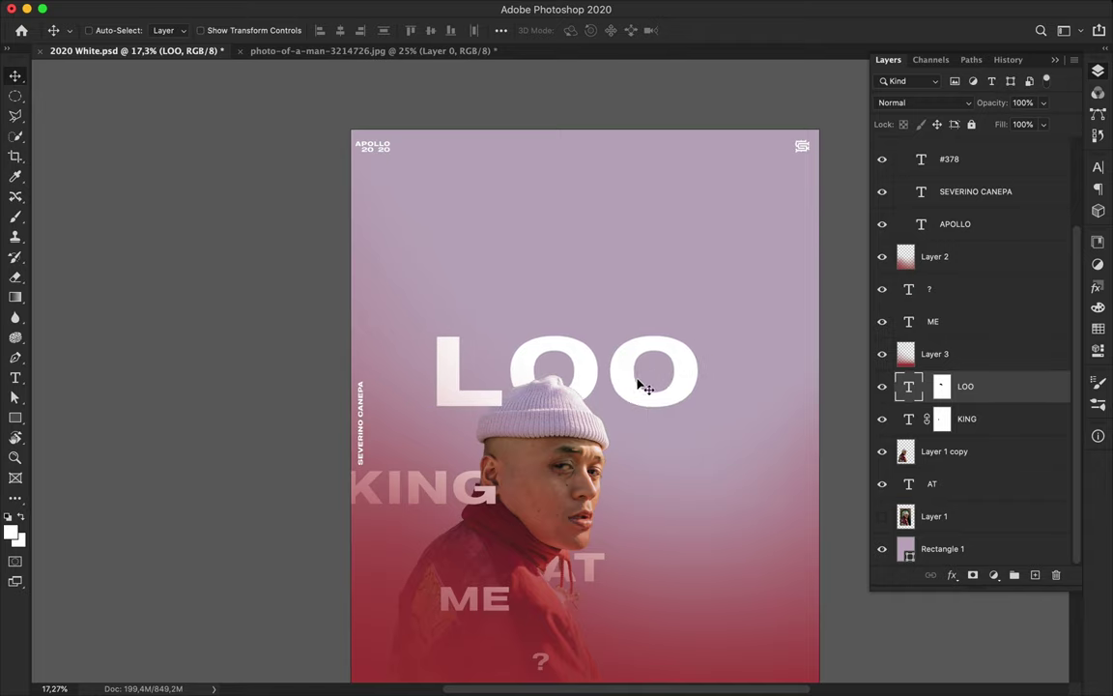
{"action": "scroll", "coordinate": [647, 414], "scroll_direction": "down", "scroll_amount": 1}
{"action": "scroll", "coordinate": [647, 414], "scroll_direction": "down", "scroll_amount": 2}
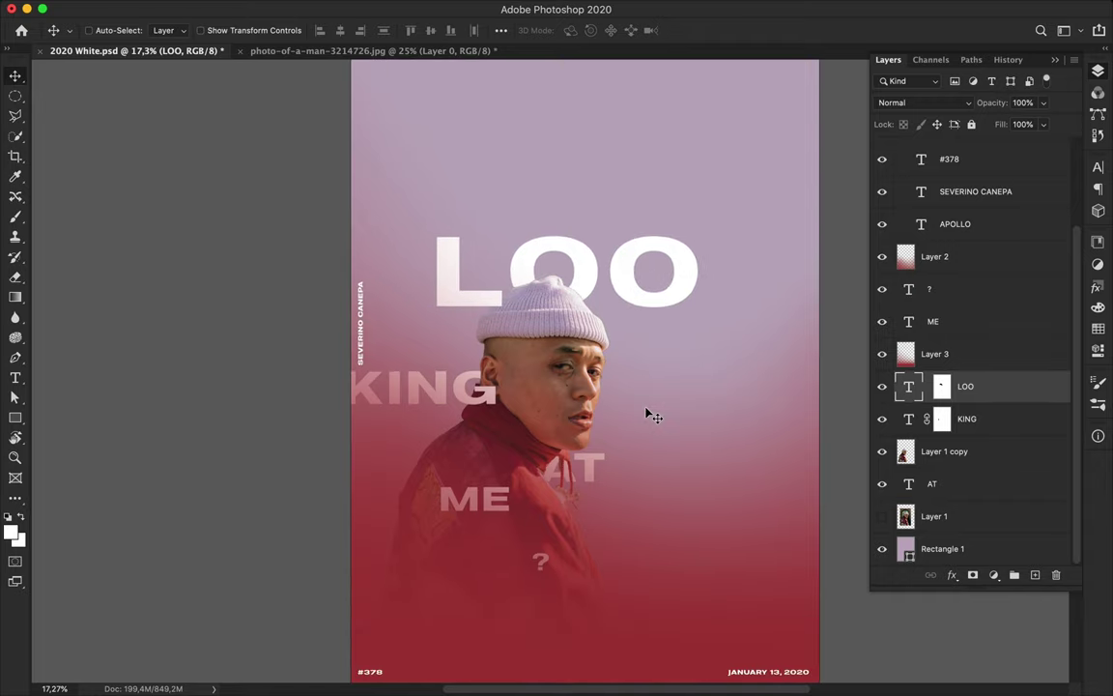
{"action": "scroll", "coordinate": [570, 422], "scroll_direction": "down", "scroll_amount": 2}
Set the shape fill to a gradient with dark red colour stops.
{"action": "key", "text": "u"}
{"action": "left_click", "coordinate": [171, 30]}
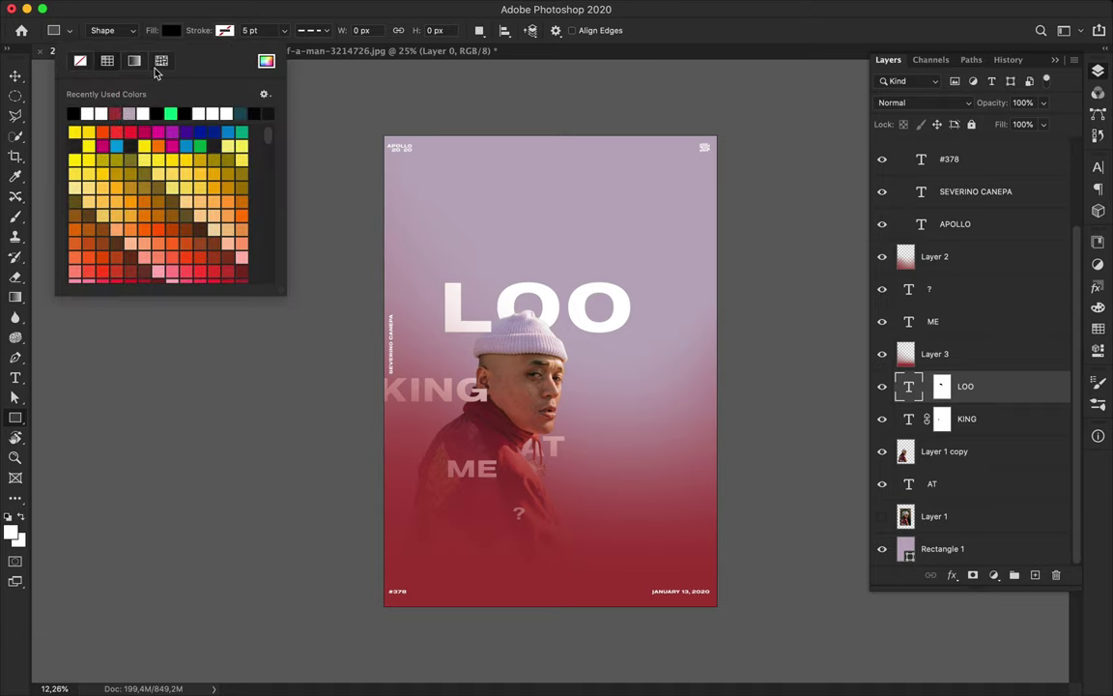
{"action": "left_click", "coordinate": [267, 60]}
{"action": "left_click", "coordinate": [96, 129]}
{"action": "double_click", "coordinate": [71, 237]}
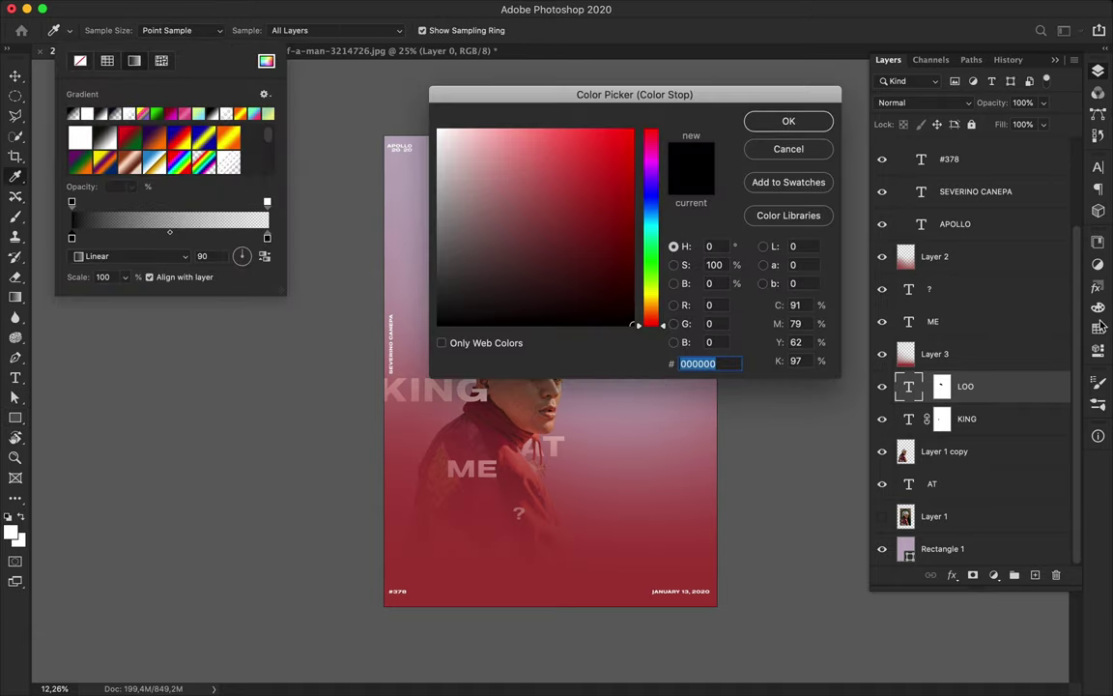
{"action": "left_click", "coordinate": [788, 121]}
{"action": "double_click", "coordinate": [268, 237]}
{"action": "left_click", "coordinate": [854, 252]}
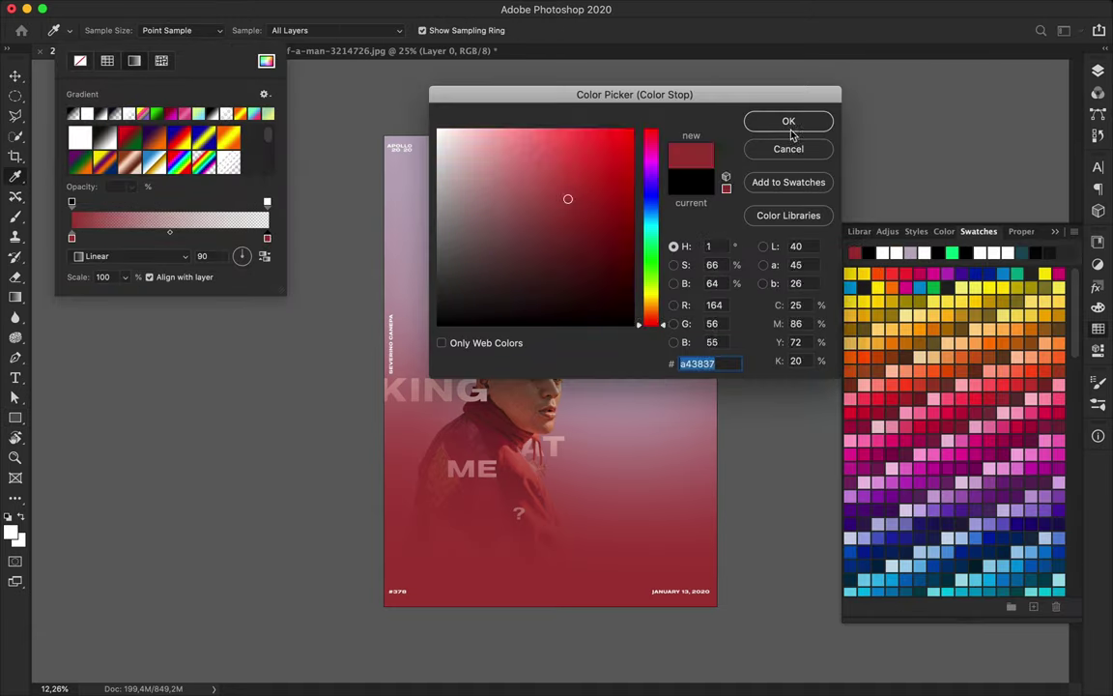
{"action": "left_click", "coordinate": [788, 120]}
Draw a red gradient ellipse circle right of LOO with a -131° gradient angle.
{"action": "left_click_drag", "start_coordinate": [609, 310], "coordinate": [658, 363]}
{"action": "right_click", "coordinate": [14, 418]}
{"action": "left_click", "coordinate": [82, 443]}
{"action": "left_click_drag", "start_coordinate": [598, 246], "coordinate": [741, 359]}
{"action": "left_click", "coordinate": [171, 30]}
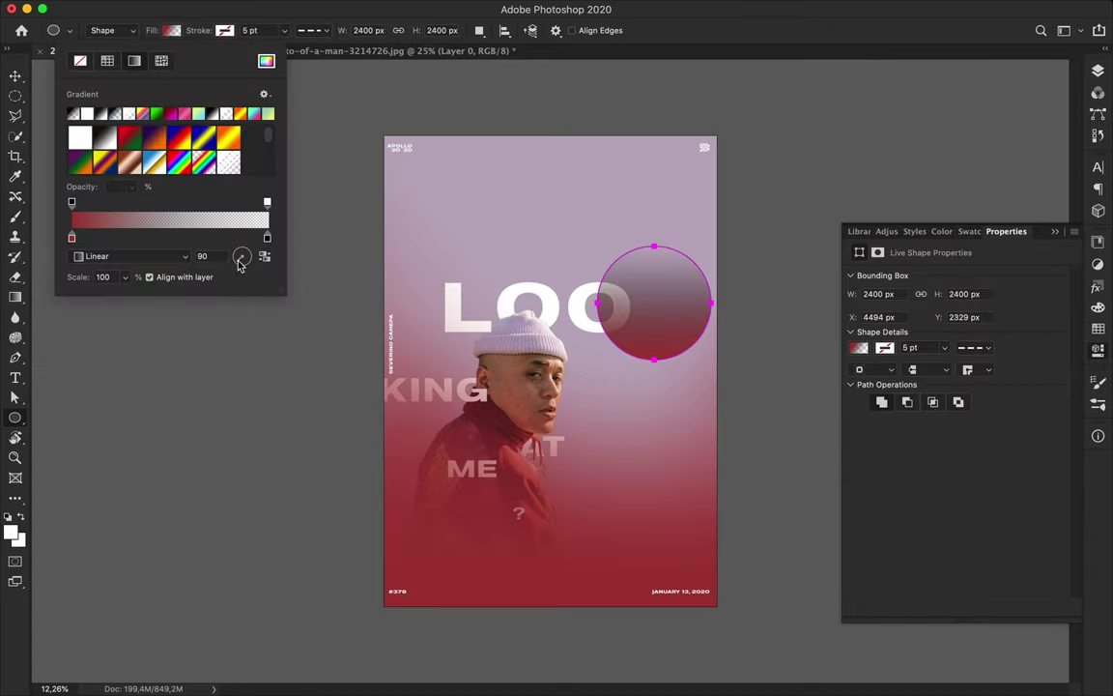
{"action": "key", "text": "v"}
{"action": "left_click_drag", "start_coordinate": [678, 308], "coordinate": [650, 260]}
{"action": "key", "text": "a"}
{"action": "left_click", "coordinate": [231, 29]}
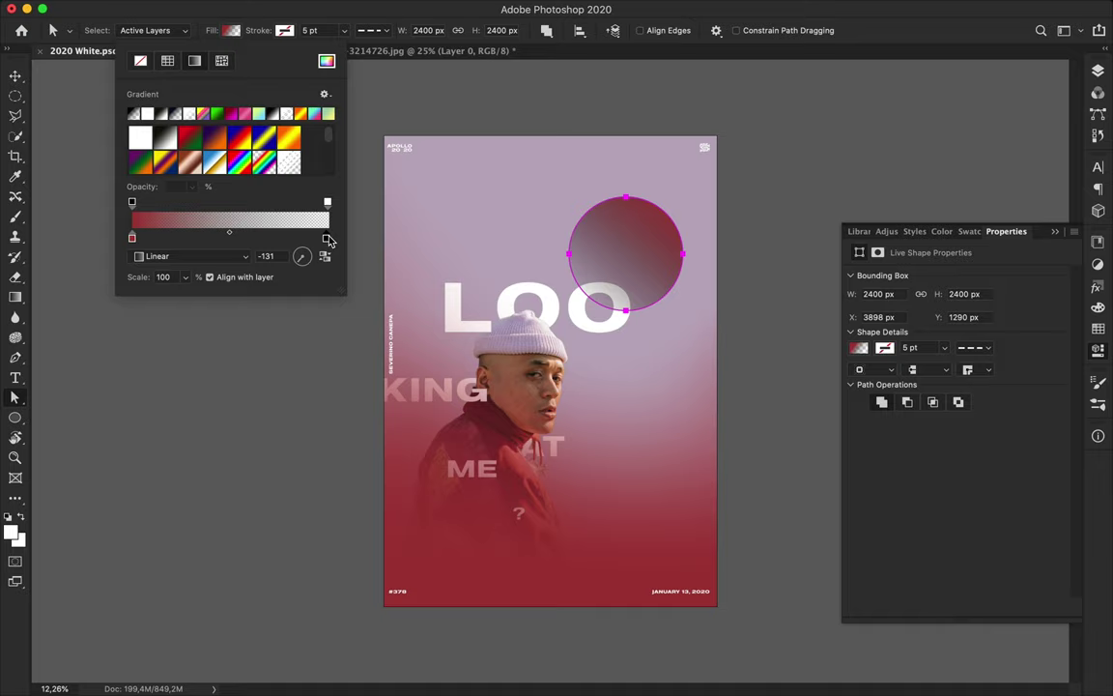
{"action": "double_click", "coordinate": [326, 238]}
{"action": "key", "text": "Return"}
Move the circle up-right, drop its layer below AT, and copy it lower down.
{"action": "key", "text": "v"}
{"action": "left_click_drag", "start_coordinate": [619, 241], "coordinate": [653, 220]}
{"action": "left_click", "coordinate": [1098, 71]}
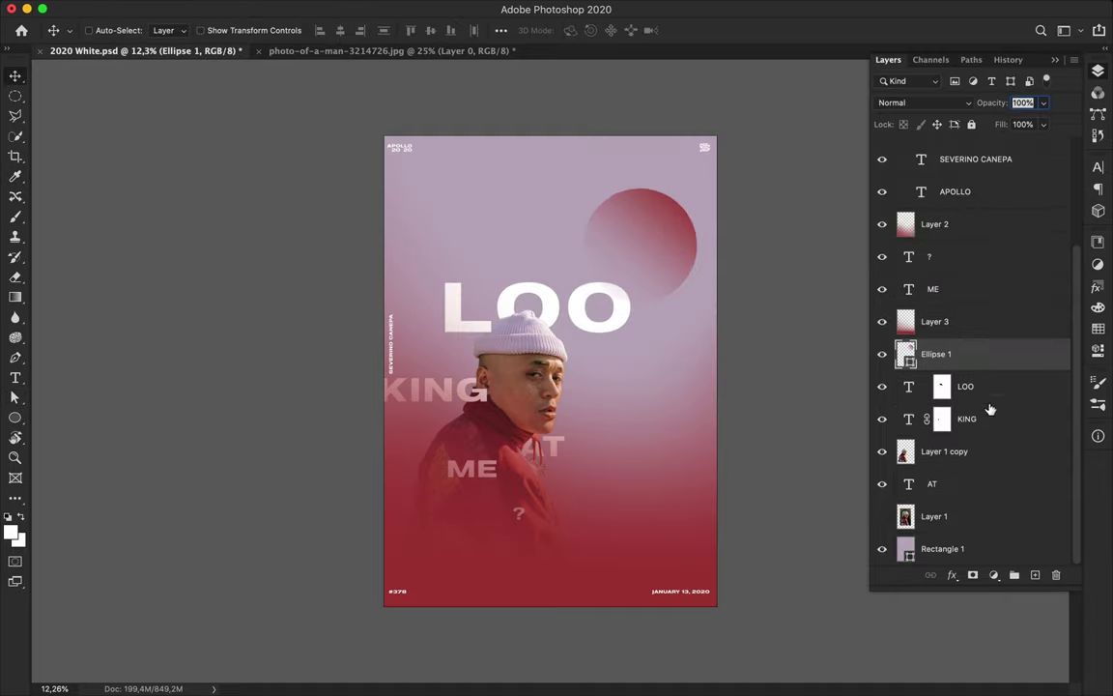
{"action": "left_click_drag", "start_coordinate": [935, 355], "coordinate": [936, 499]}
{"action": "left_click_drag", "start_coordinate": [677, 273], "coordinate": [652, 444]}
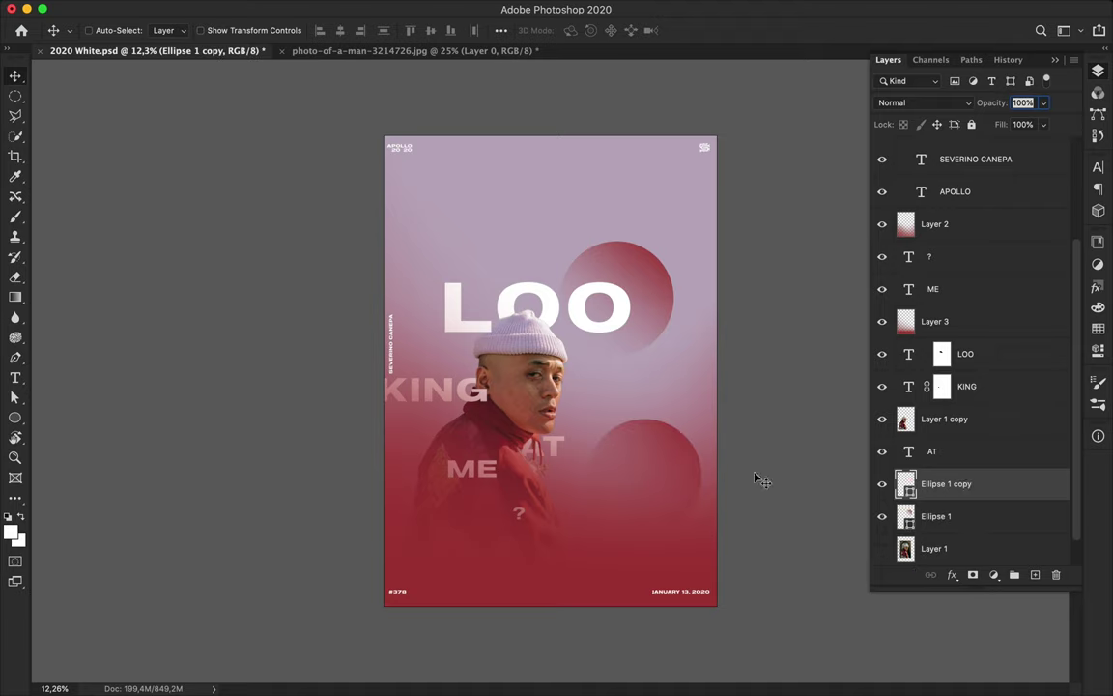
Scale the circle copies: one down to 33%, the one beside the face up to 250%.
{"action": "left_click_drag", "start_coordinate": [935, 486], "coordinate": [963, 214]}
{"action": "key", "text": "ctrl+t"}
{"action": "mouse_move", "coordinate": [702, 417]}
{"action": "left_mouse_down"}
{"action": "mouse_move", "coordinate": [630, 495]}
{"action": "mouse_move", "coordinate": [418, 481]}
{"action": "mouse_move", "coordinate": [425, 440]}
{"action": "mouse_move", "coordinate": [570, 398]}
{"action": "mouse_move", "coordinate": [596, 425]}
{"action": "left_mouse_up"}
{"action": "key", "text": "Return"}
{"action": "key", "text": "ctrl+t"}
{"action": "key", "text": "Return"}
{"action": "key", "text": "ctrl+t"}
{"action": "key", "text": "Return"}
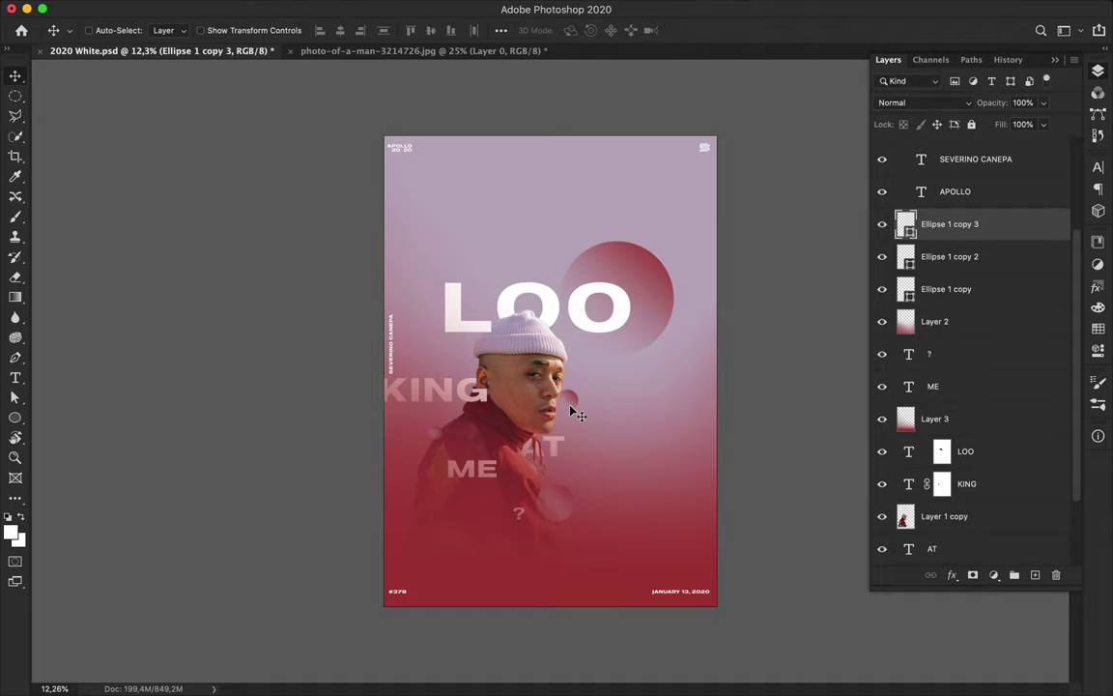
Nudge the face circle up, tuck Ellipse 1 copy 2 behind the man, and shift the large circle up-left.
{"action": "scroll", "coordinate": [541, 372], "scroll_direction": "up", "scroll_amount": 2}
{"action": "scroll", "coordinate": [531, 363], "scroll_direction": "up", "scroll_amount": 1}
{"action": "left_click_drag", "start_coordinate": [531, 365], "coordinate": [532, 347]}
{"action": "scroll", "coordinate": [638, 415], "scroll_direction": "down", "scroll_amount": 3}
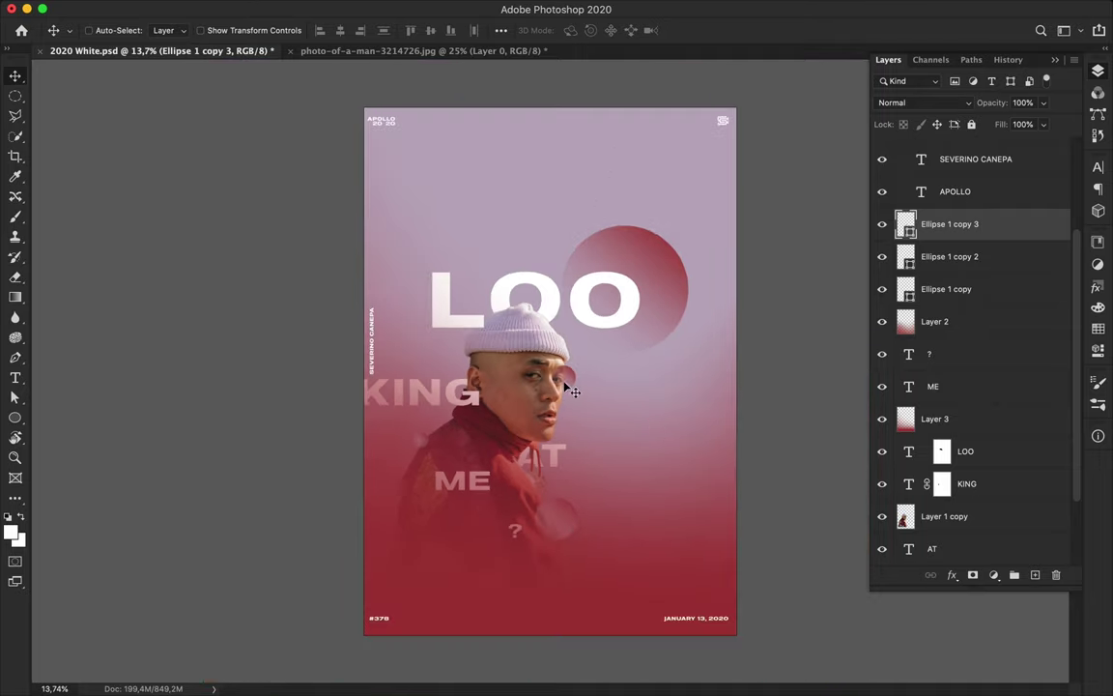
{"action": "left_click_drag", "start_coordinate": [950, 256], "coordinate": [946, 544]}
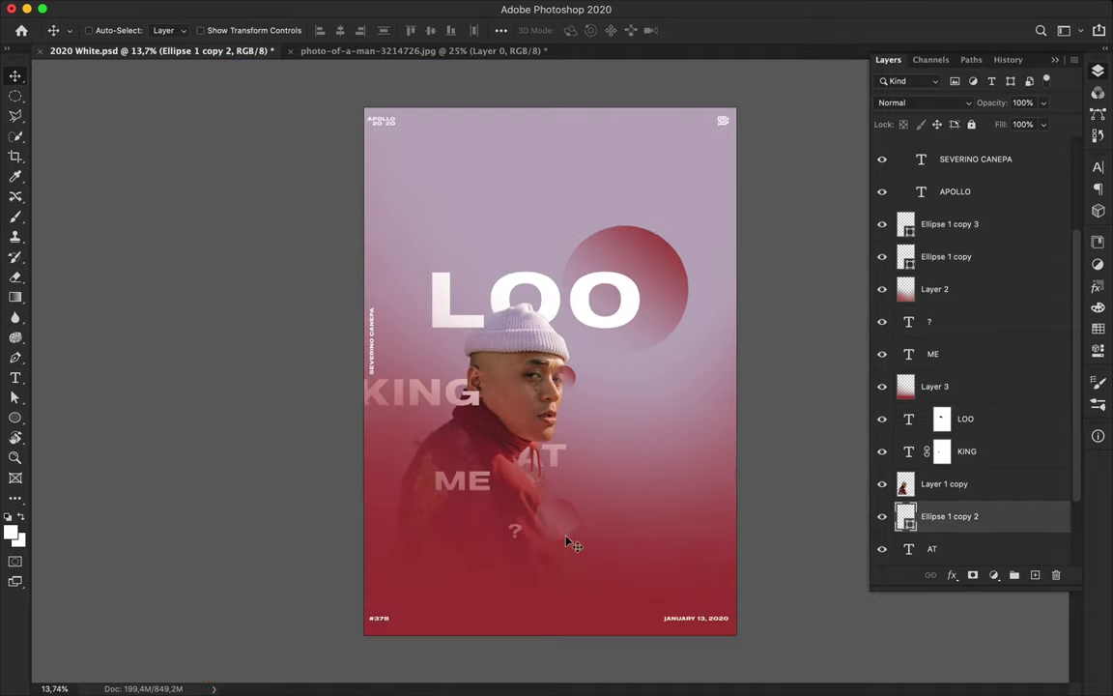
{"action": "left_click", "coordinate": [565, 529], "text": "ctrl"}
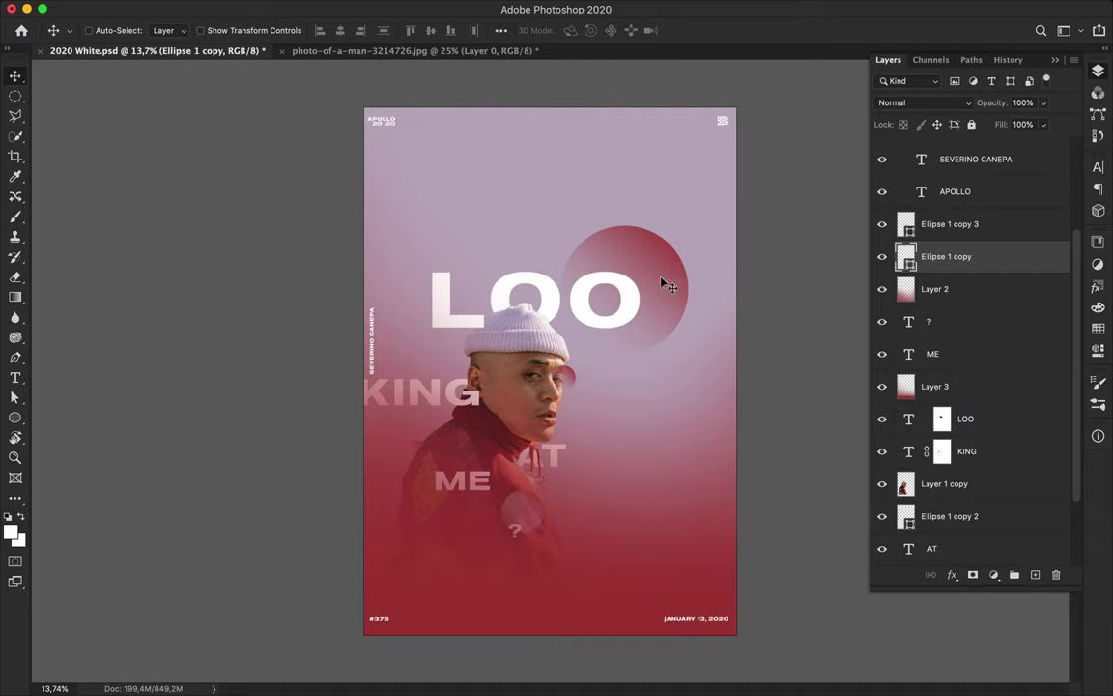
{"action": "left_click_drag", "start_coordinate": [665, 292], "coordinate": [640, 253]}
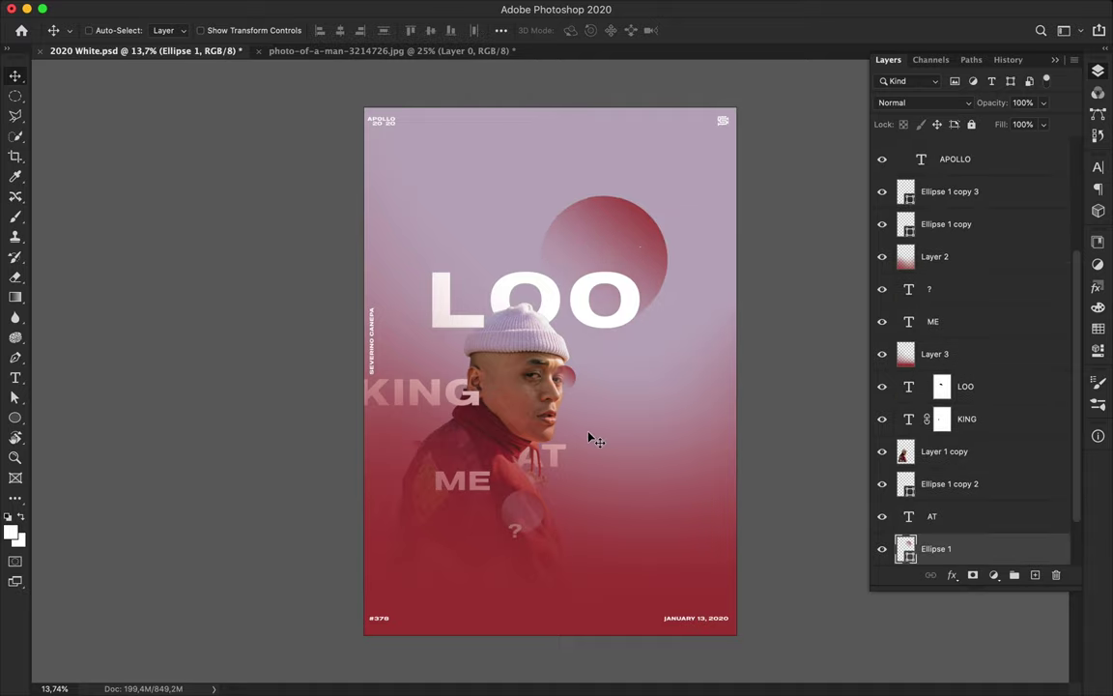
{"action": "scroll", "coordinate": [590, 440], "scroll_direction": "up", "scroll_amount": 2}
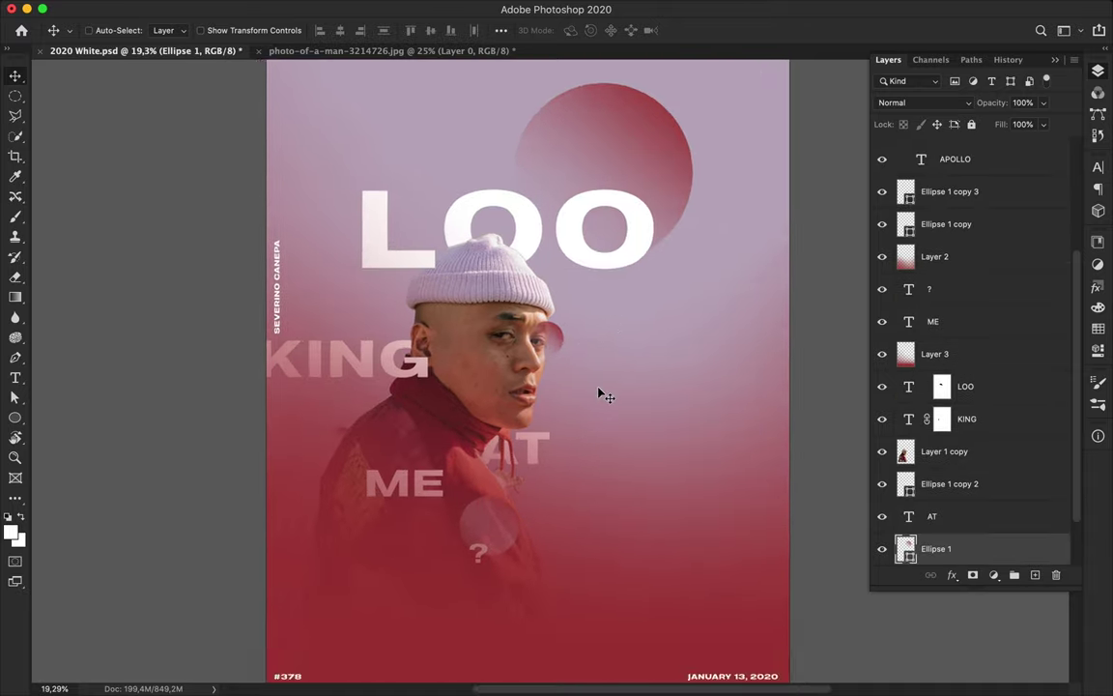
{"action": "scroll", "coordinate": [599, 393], "scroll_direction": "up", "scroll_amount": 1}
{"action": "scroll", "coordinate": [599, 393], "scroll_direction": "down", "scroll_amount": 3}
{"action": "left_click", "coordinate": [521, 355], "text": "ctrl"}
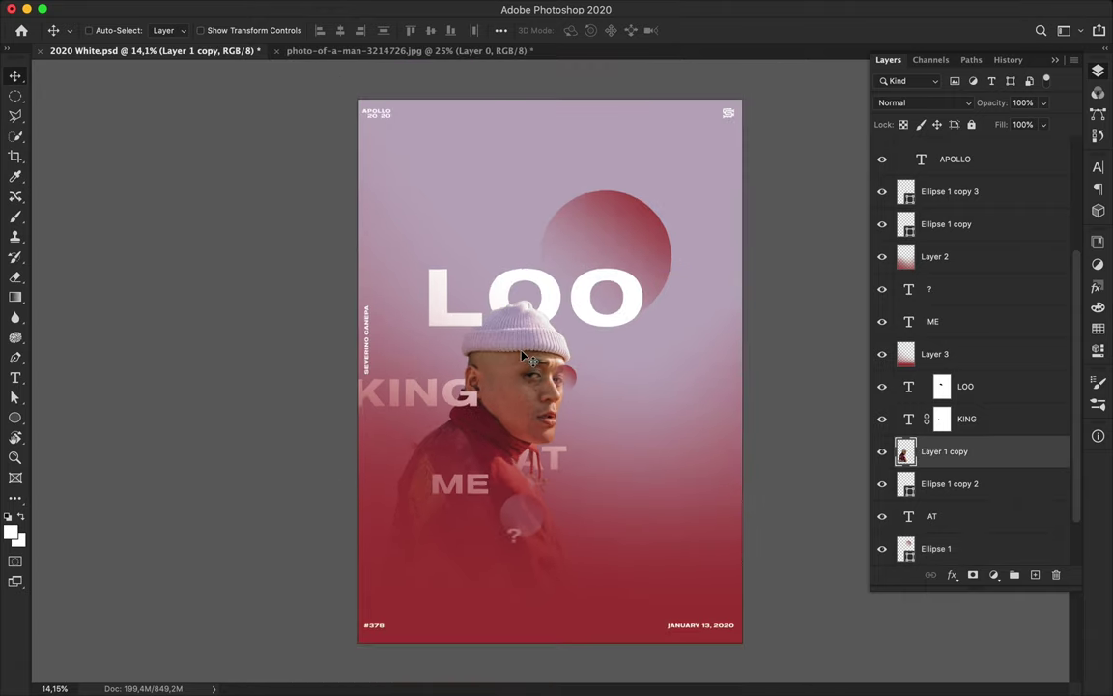
Make a shrunken horizontally flipped man copy at lower right and a 180°-rotated copy at top.
{"action": "left_click_drag", "start_coordinate": [526, 359], "coordinate": [667, 357]}
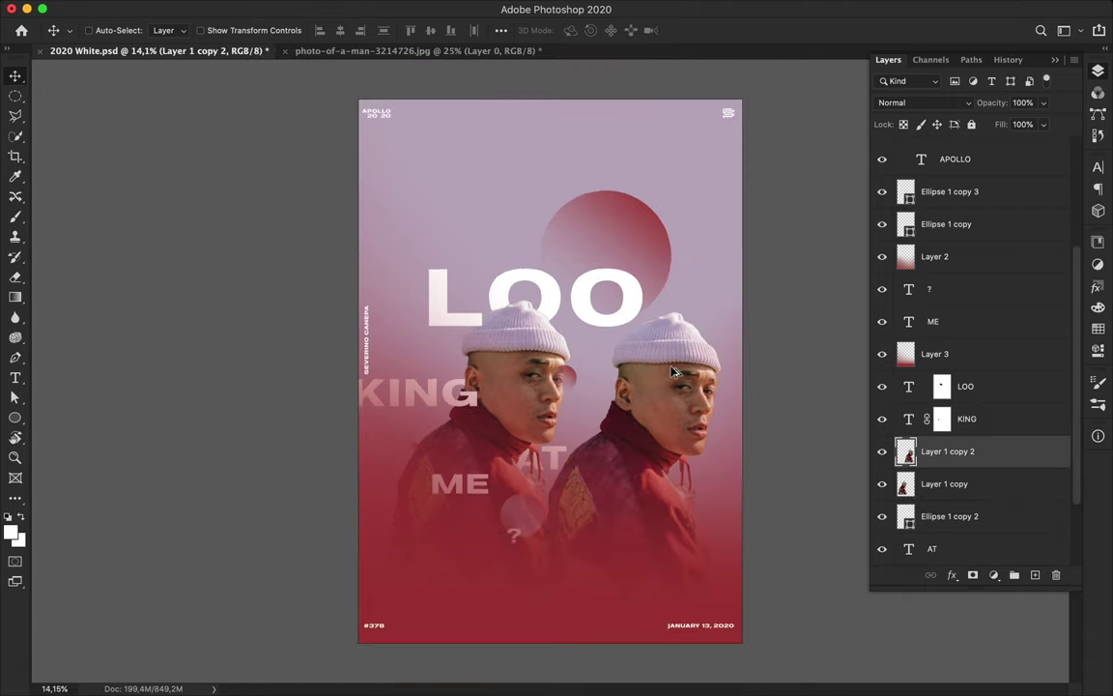
{"action": "left_click", "coordinate": [237, 9]}
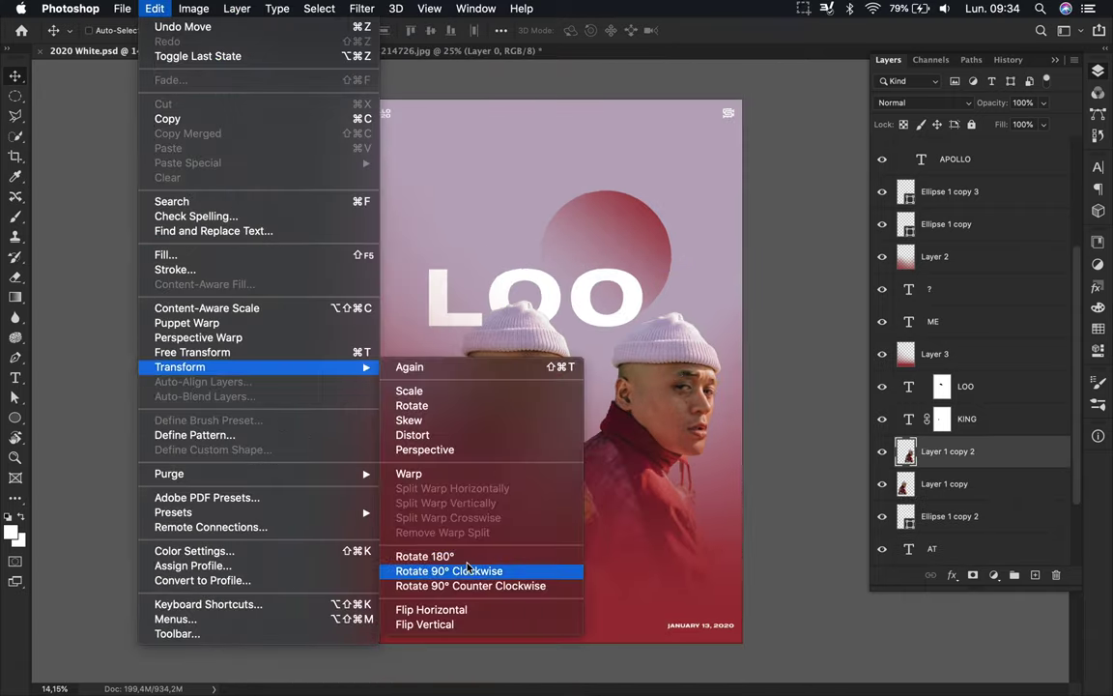
{"action": "left_click", "coordinate": [358, 604]}
{"action": "key", "text": "super+t"}
{"action": "left_click_drag", "start_coordinate": [793, 642], "coordinate": [715, 526]}
{"action": "key", "text": "Return"}
{"action": "mouse_move", "coordinate": [641, 422]}
{"action": "left_mouse_down"}
{"action": "mouse_move", "coordinate": [692, 606]}
{"action": "mouse_move", "coordinate": [689, 341]}
{"action": "mouse_move", "coordinate": [618, 140]}
{"action": "left_mouse_up"}
{"action": "left_click", "coordinate": [194, 10]}
{"action": "left_click", "coordinate": [440, 549]}
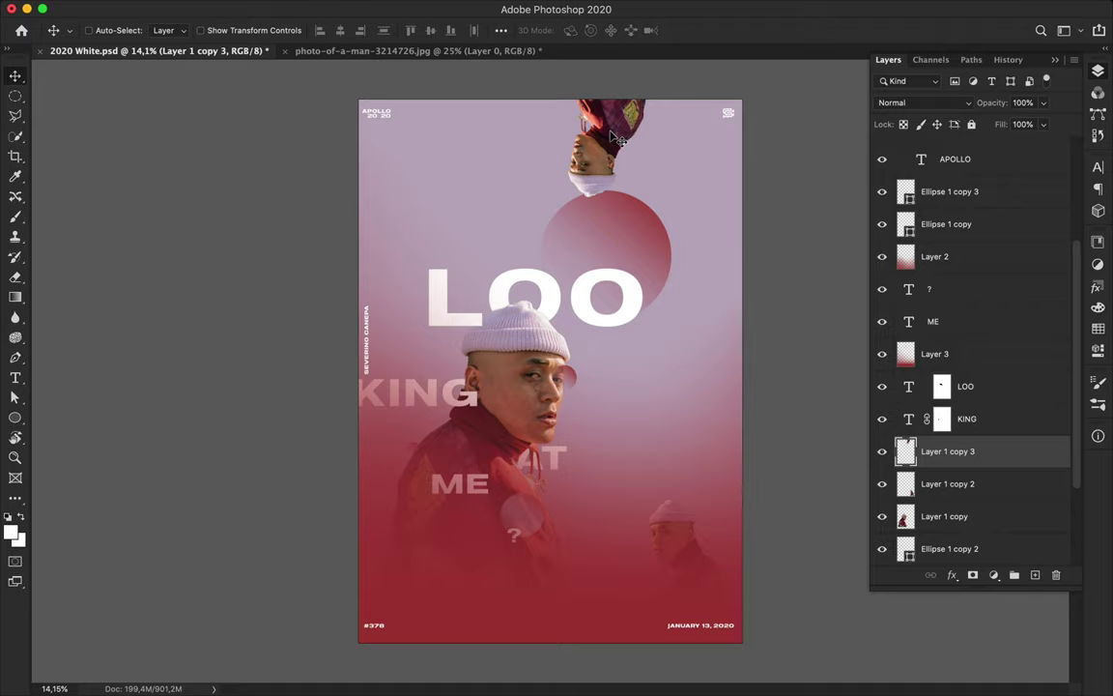
Resize and place the upside-down head onto the circle.
{"action": "scroll", "coordinate": [610, 135], "scroll_direction": "up", "scroll_amount": 3}
{"action": "key", "text": "super+t"}
{"action": "mouse_move", "coordinate": [596, 182]}
{"action": "left_mouse_down"}
{"action": "mouse_move", "coordinate": [562, 234]}
{"action": "mouse_move", "coordinate": [546, 298]}
{"action": "left_mouse_up"}
{"action": "key", "text": "Return"}
Add a new layer and set a gradient whose stops both use the background pink.
{"action": "left_click", "coordinate": [1035, 575]}
{"action": "key", "text": "g"}
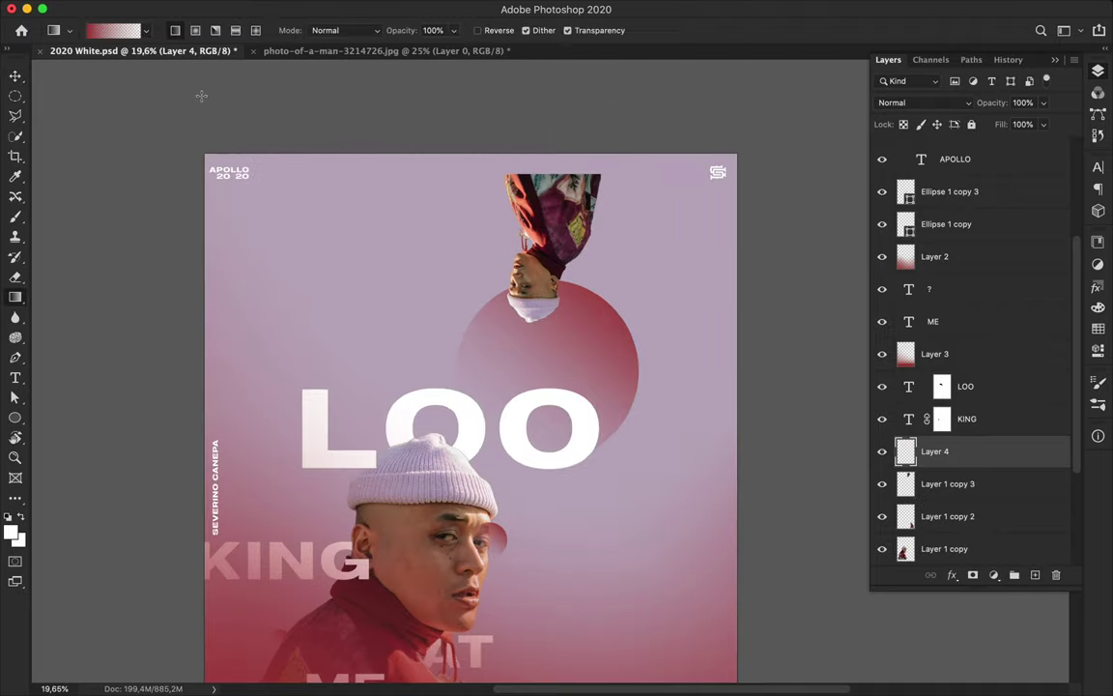
{"action": "left_click", "coordinate": [113, 30]}
{"action": "double_click", "coordinate": [152, 430]}
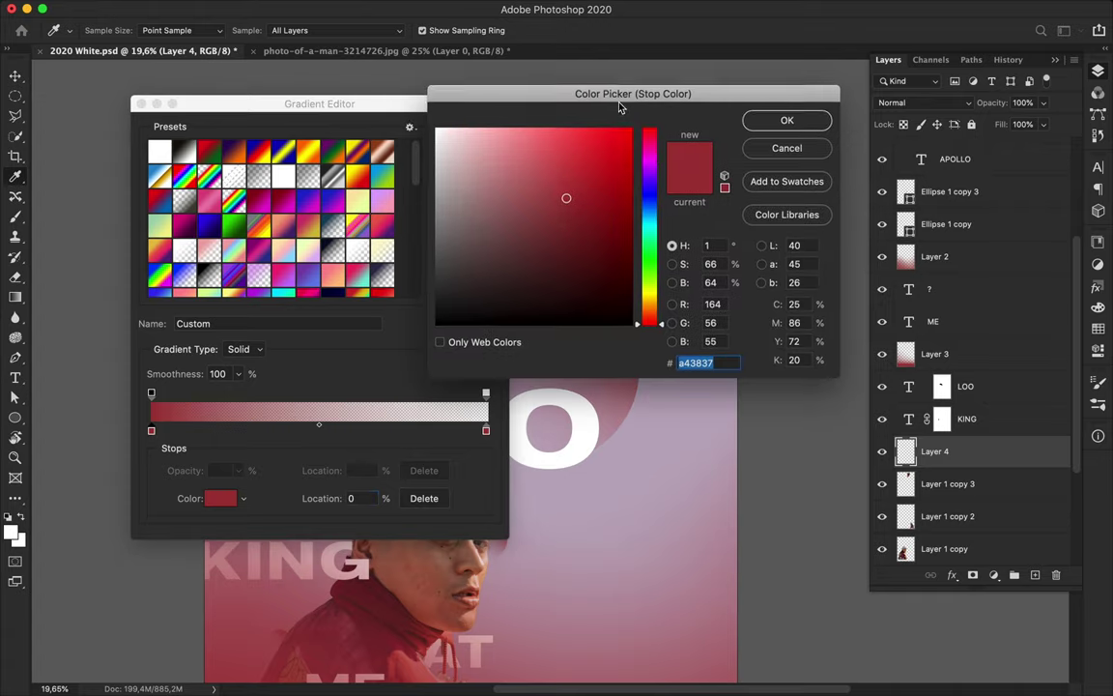
{"action": "left_click", "coordinate": [665, 183]}
{"action": "key", "text": "Return"}
{"action": "double_click", "coordinate": [486, 430]}
{"action": "left_click", "coordinate": [665, 183]}
{"action": "key", "text": "Return"}
{"action": "key", "text": "Return"}
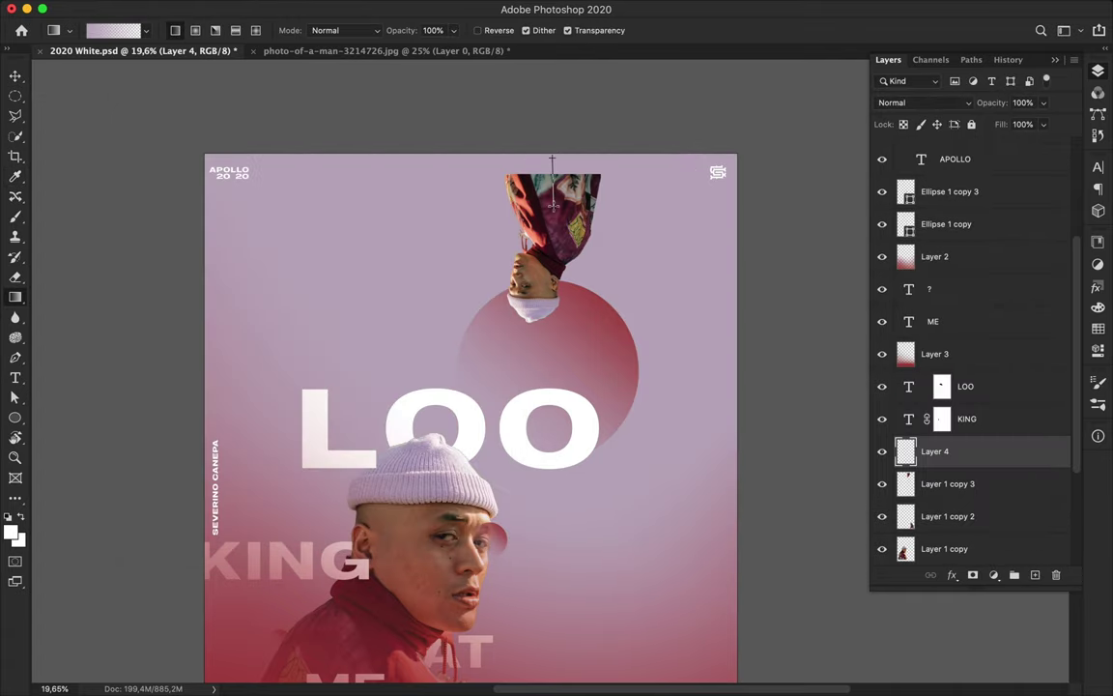
Shrink the upside-down copy of the man.
{"action": "key", "text": "v"}
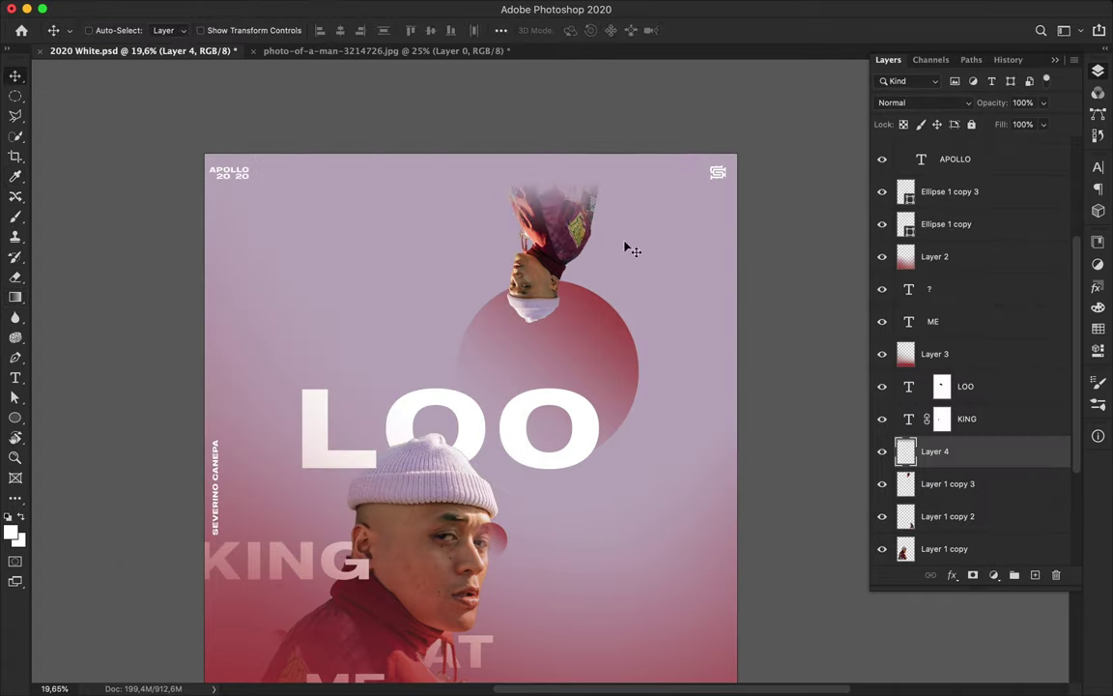
{"action": "scroll", "coordinate": [703, 352], "scroll_direction": "down", "scroll_amount": 3}
{"action": "left_click", "coordinate": [596, 232], "text": "ctrl"}
{"action": "key", "text": "ctrl+t"}
{"action": "mouse_move", "coordinate": [596, 256]}
{"action": "left_mouse_down"}
{"action": "mouse_move", "coordinate": [599, 218]}
{"action": "mouse_move", "coordinate": [567, 245]}
{"action": "mouse_move", "coordinate": [503, 246]}
{"action": "mouse_move", "coordinate": [572, 241]}
{"action": "left_mouse_up"}
{"action": "key", "text": "Return"}
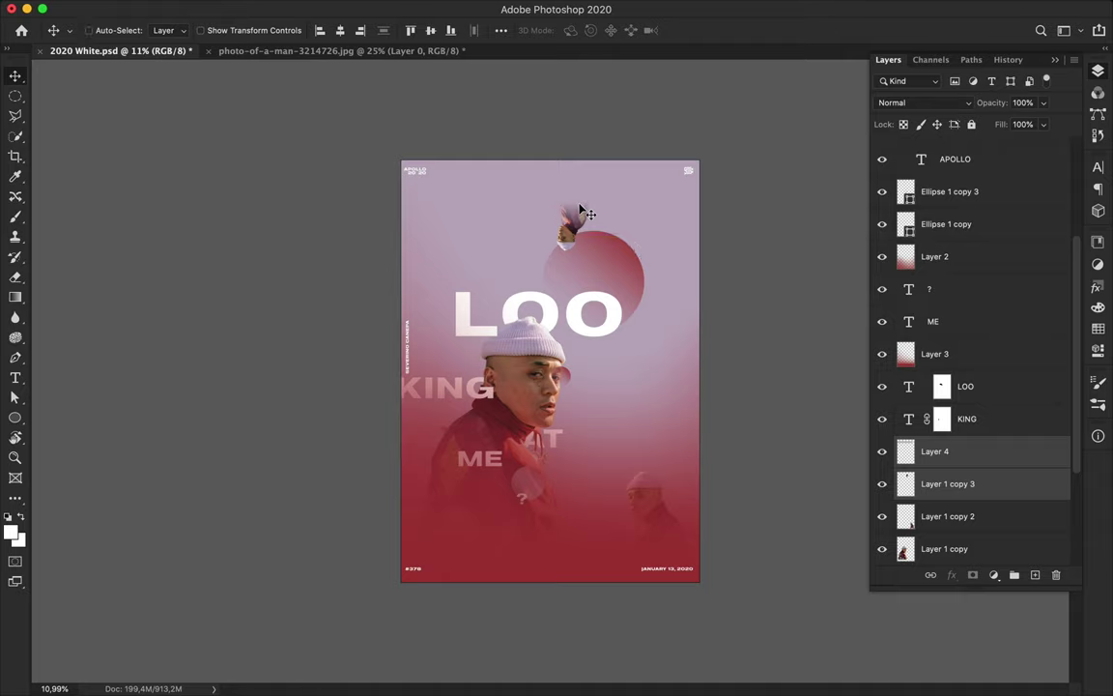
Duplicate the copy and its fade layer, rotate -90° and enlarge at upper left, then save.
{"action": "key", "text": "ctrl+j"}
{"action": "key", "text": "ctrl+t"}
{"action": "mouse_move", "coordinate": [261, 286]}
{"action": "left_mouse_down"}
{"action": "mouse_move", "coordinate": [340, 393]}
{"action": "mouse_move", "coordinate": [448, 409]}
{"action": "left_mouse_up"}
{"action": "mouse_move", "coordinate": [447, 256]}
{"action": "left_mouse_down"}
{"action": "mouse_move", "coordinate": [489, 275]}
{"action": "mouse_move", "coordinate": [504, 348]}
{"action": "left_mouse_up"}
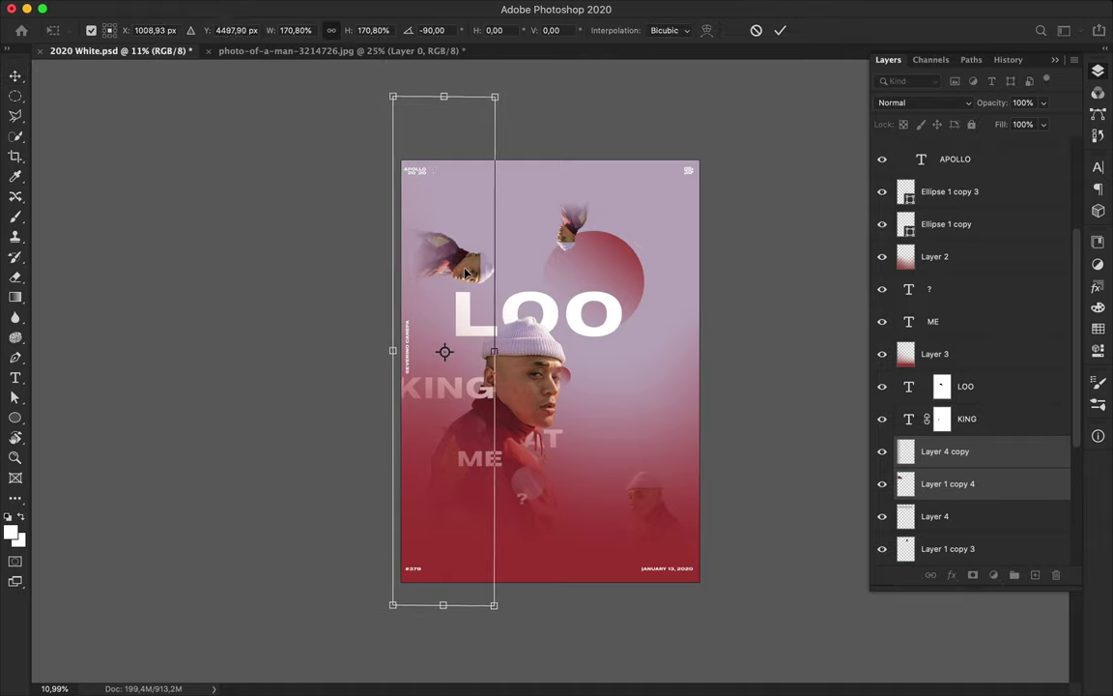
{"action": "key", "text": "Return"}
{"action": "key", "text": "ctrl+plus"}
{"action": "key", "text": "ctrl+s"}
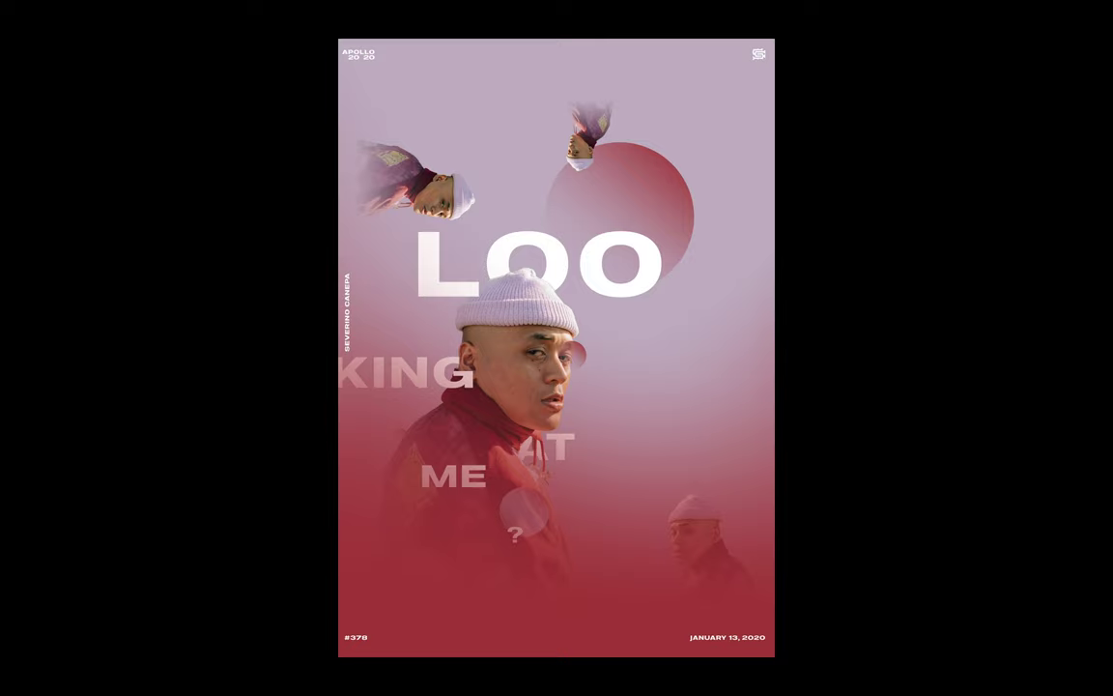